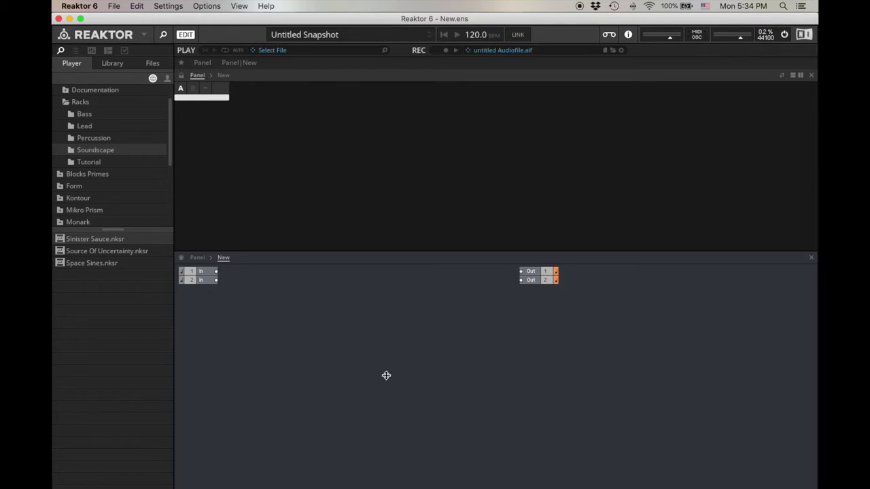
# Add a Sine oscillator module and wire its output to both Out channels
pyautogui.rightClick(334, 309)
pyautogui.moveTo(336, 307)
pyautogui.moveTo(501, 376)
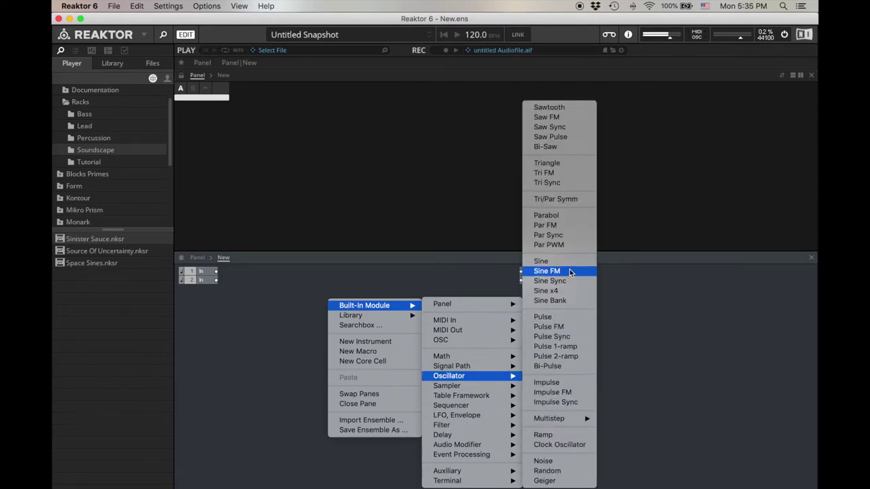
pyautogui.click(550, 262)
pyautogui.moveTo(356, 318); pyautogui.dragTo(520, 271)
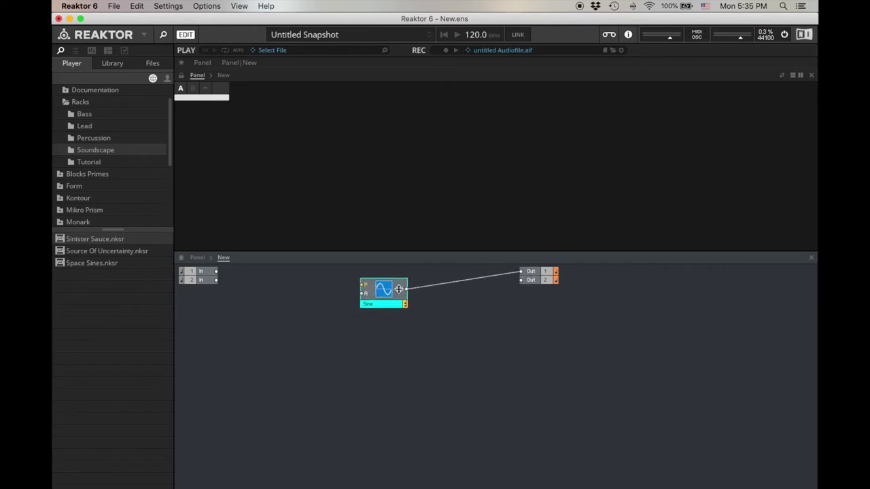
pyautogui.moveTo(398, 289); pyautogui.dragTo(510, 311)
pyautogui.click(530, 272)
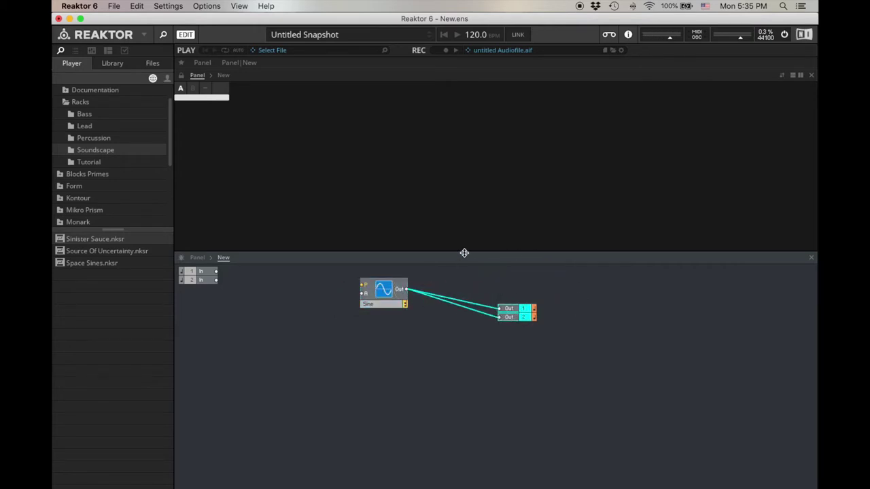
pyautogui.moveTo(464, 253); pyautogui.dragTo(465, 225)
# Add a MIDI NotePitch module and place it beside the oscillator
pyautogui.rightClick(362, 256)
pyautogui.click(314, 257)
pyautogui.rightClick(307, 258)
pyautogui.moveTo(323, 258)
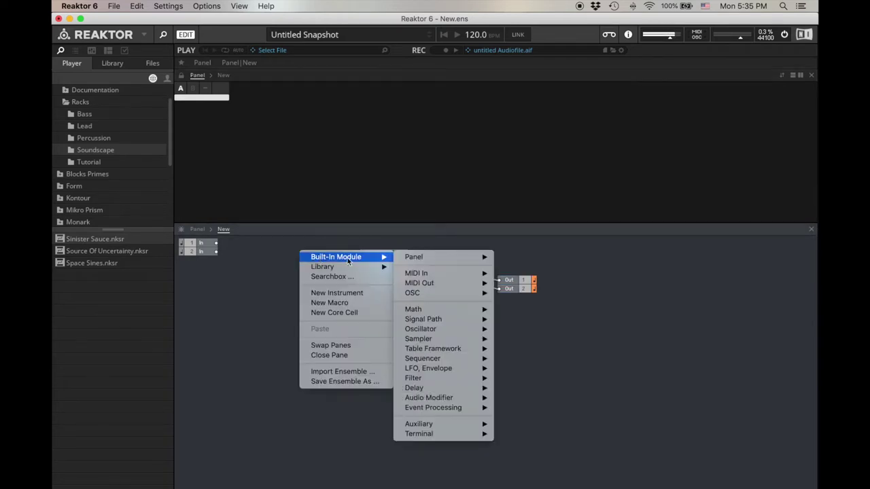
pyautogui.moveTo(434, 274)
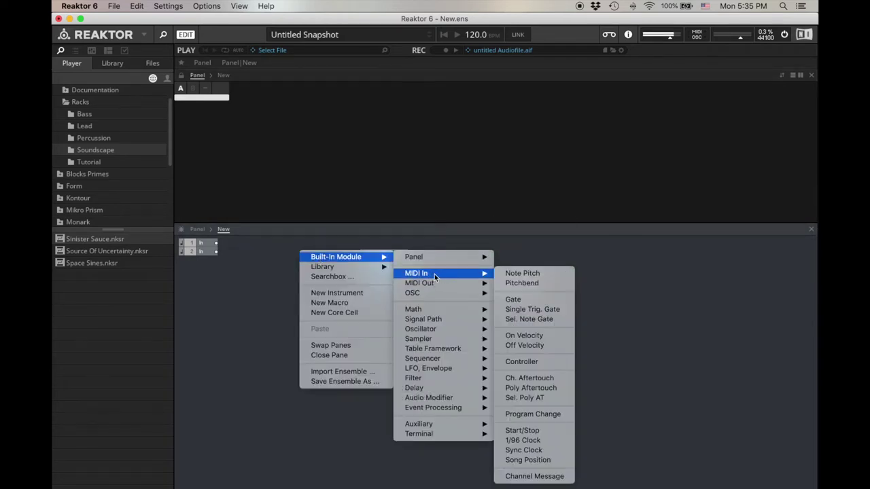
pyautogui.click(530, 275)
pyautogui.moveTo(335, 264); pyautogui.dragTo(312, 256)
# Add a MIDI Gate module, then wire NotePitch to the Sine's P input and Gate to A
pyautogui.rightClick(301, 267)
pyautogui.moveTo(301, 266)
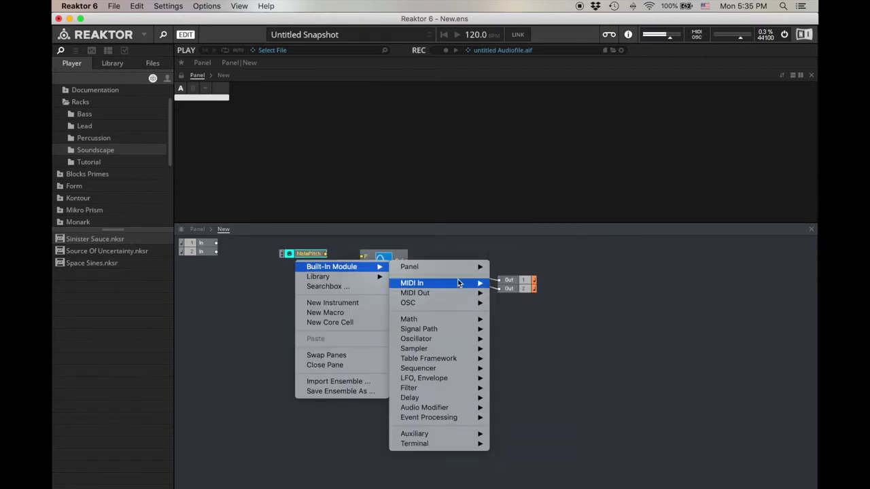
pyautogui.moveTo(455, 284)
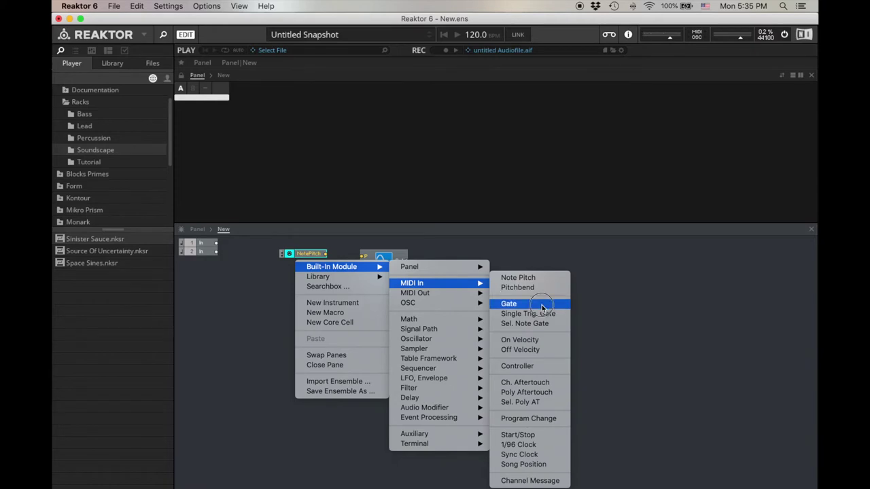
pyautogui.click(508, 304)
pyautogui.click(325, 256)
pyautogui.moveTo(325, 257)
pyautogui.mouseDown()
pyautogui.moveTo(341, 263)
pyautogui.moveTo(362, 256)
pyautogui.mouseUp()
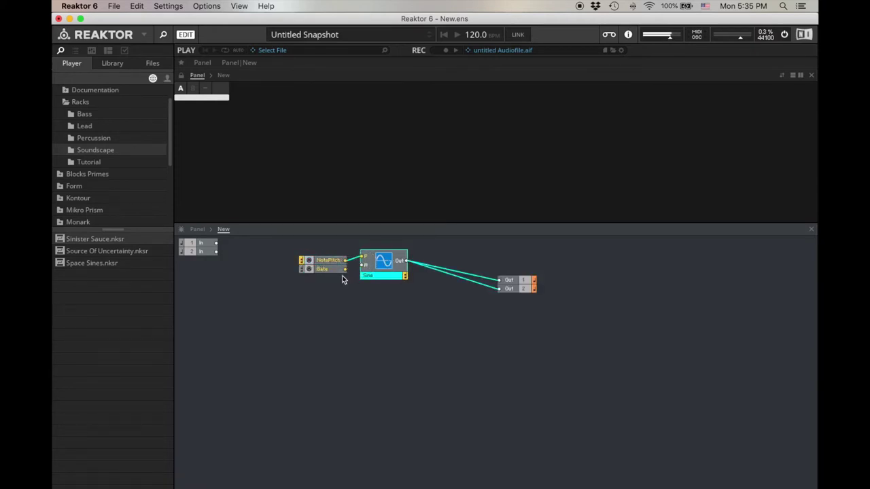
pyautogui.moveTo(346, 271); pyautogui.dragTo(364, 265)
# Tidy the layout, nudging NotePitch and Gate up and moving the Out modules beside the oscillator
pyautogui.moveTo(343, 292); pyautogui.dragTo(316, 256)
pyautogui.click(322, 292)
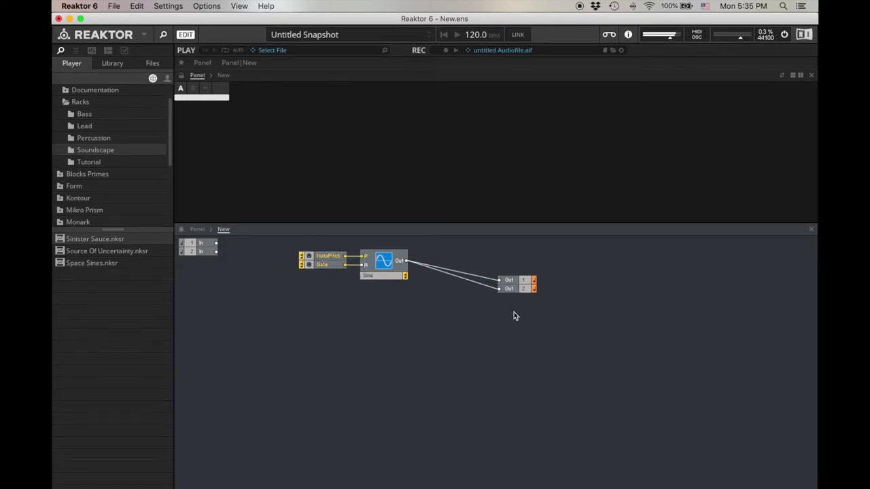
pyautogui.moveTo(514, 312); pyautogui.dragTo(447, 256)
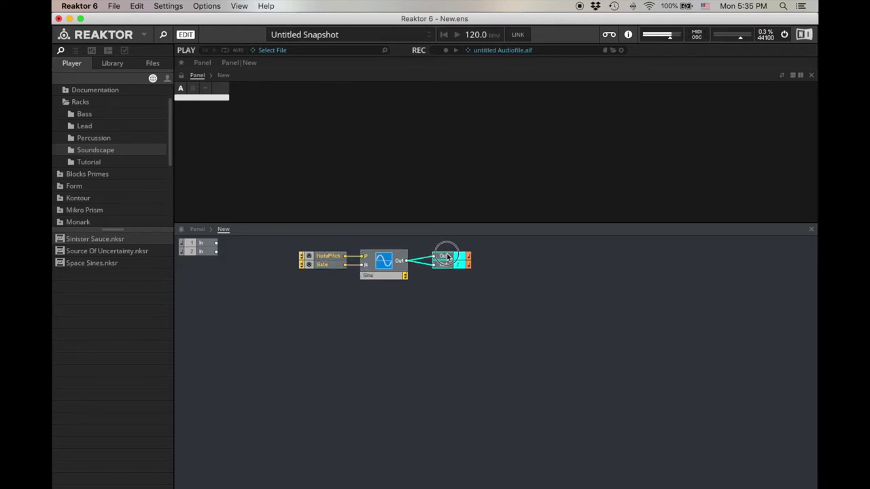
pyautogui.click(493, 313)
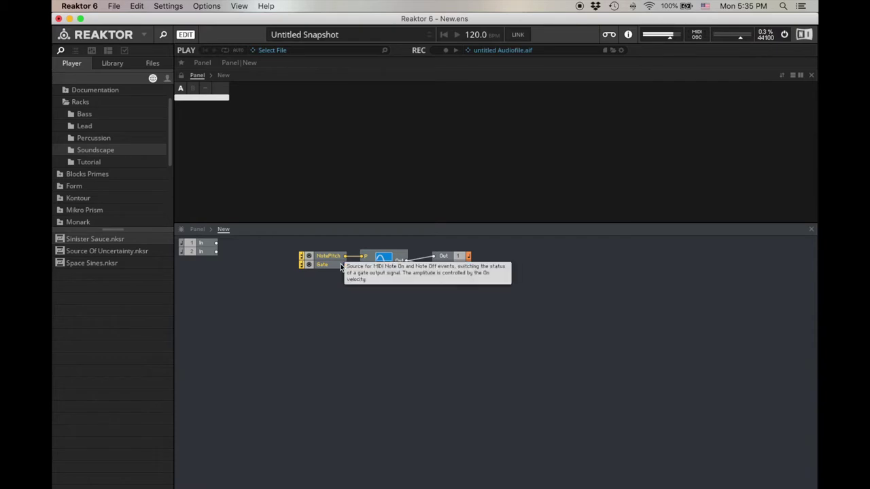
# Delete the two unused In modules and shift the Gate module down-left
pyautogui.moveTo(245, 298); pyautogui.dragTo(171, 230)
pyautogui.press('Delete')
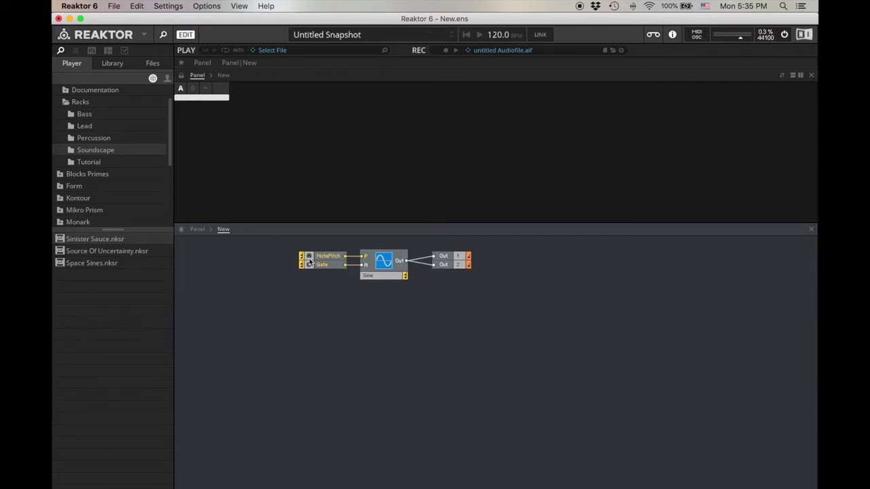
pyautogui.moveTo(317, 266); pyautogui.dragTo(206, 284)
pyautogui.click(257, 316)
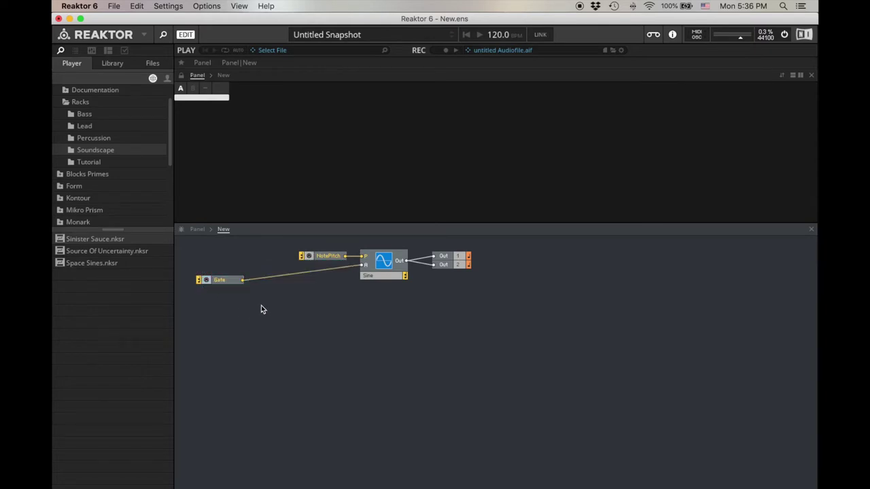
pyautogui.rightClick(261, 300)
# Create a new macro named ADSR and enter its structure
pyautogui.moveTo(263, 300)
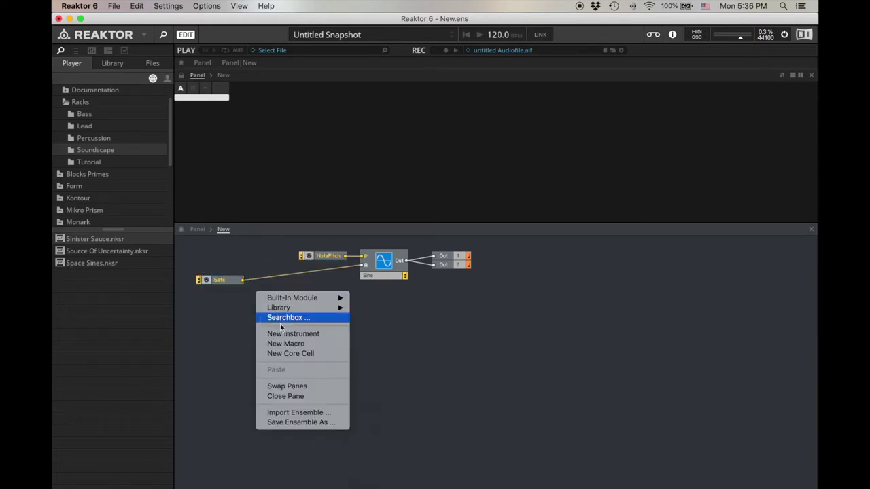
pyautogui.click(303, 345)
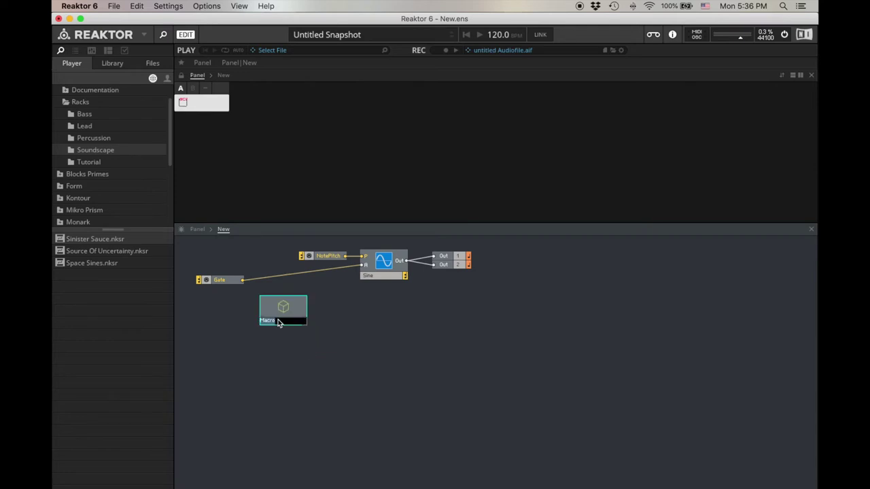
pyautogui.write('ADSR')
pyautogui.click(410, 320)
pyautogui.doubleClick(282, 307)
# Inside the macro, add an input terminal and an output terminal lined up side by side
pyautogui.rightClick(211, 260)
pyautogui.moveTo(212, 259)
pyautogui.moveTo(386, 438)
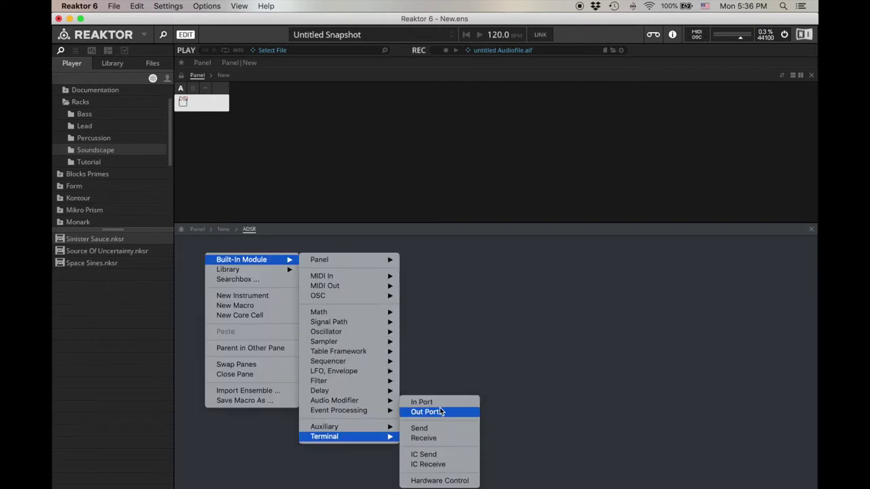
pyautogui.click(438, 404)
pyautogui.rightClick(383, 274)
pyautogui.moveTo(385, 273)
pyautogui.moveTo(569, 454)
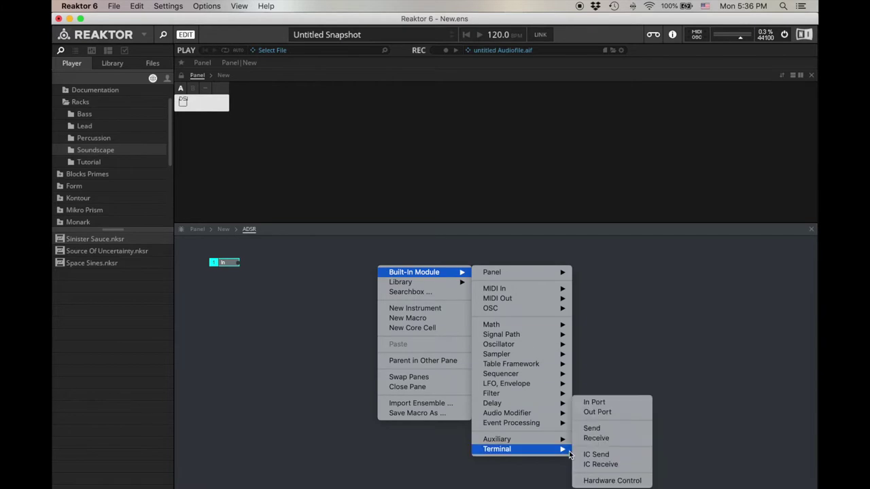
pyautogui.click(622, 412)
pyautogui.moveTo(398, 278); pyautogui.dragTo(369, 265)
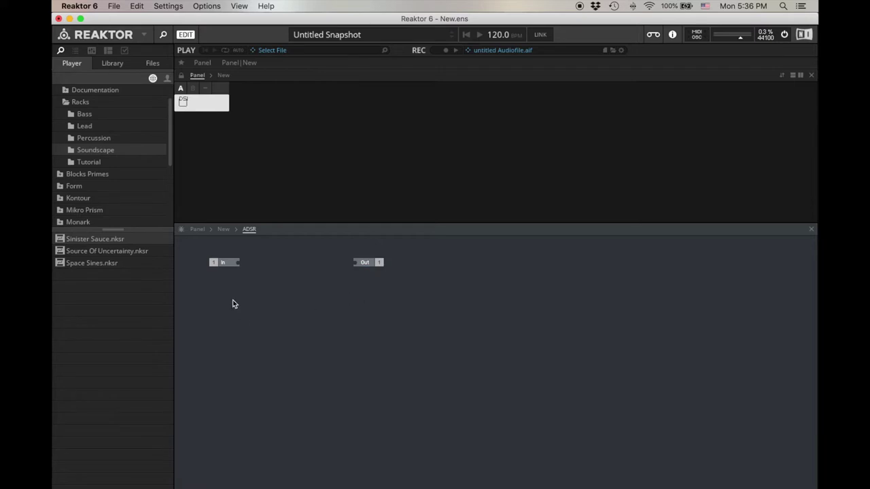
pyautogui.click(224, 264)
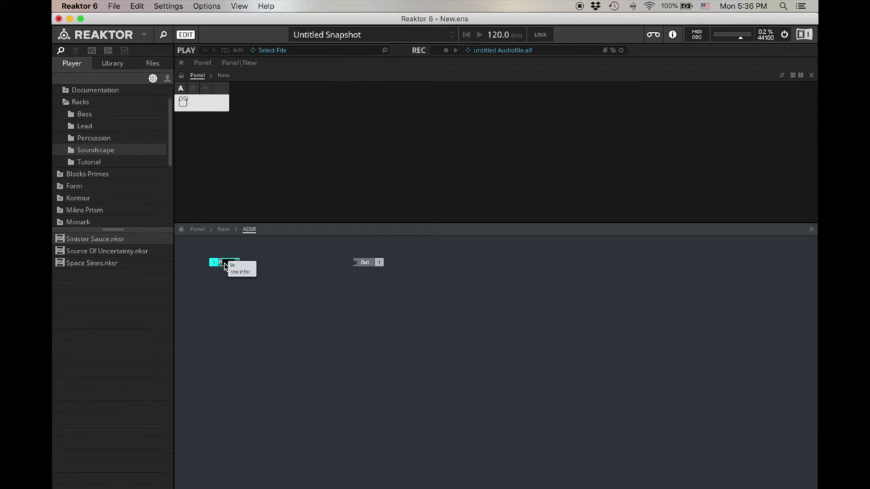
pyautogui.click(224, 300)
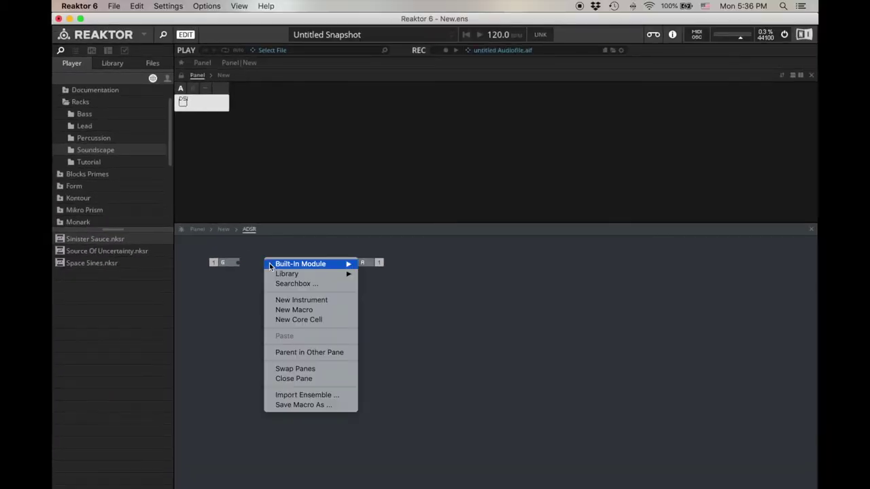
# Add an ADSR envelope beside the G input and wire its output to the A port
pyautogui.moveTo(269, 265)
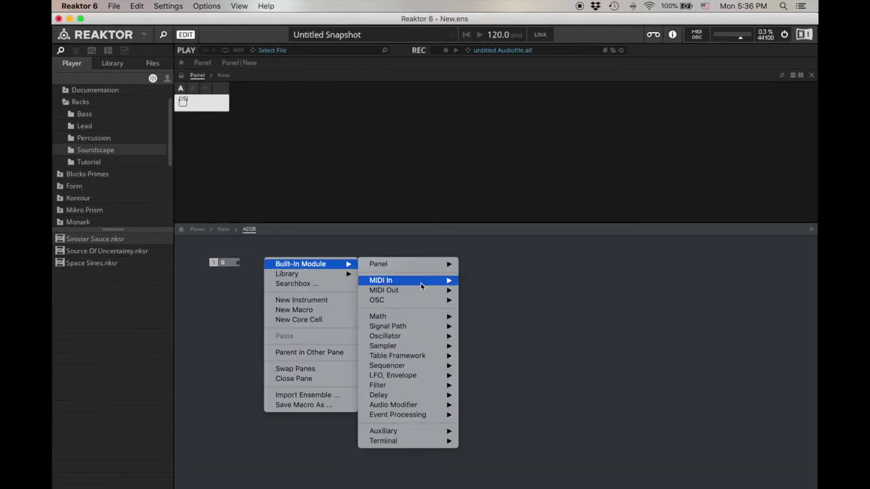
pyautogui.moveTo(421, 375)
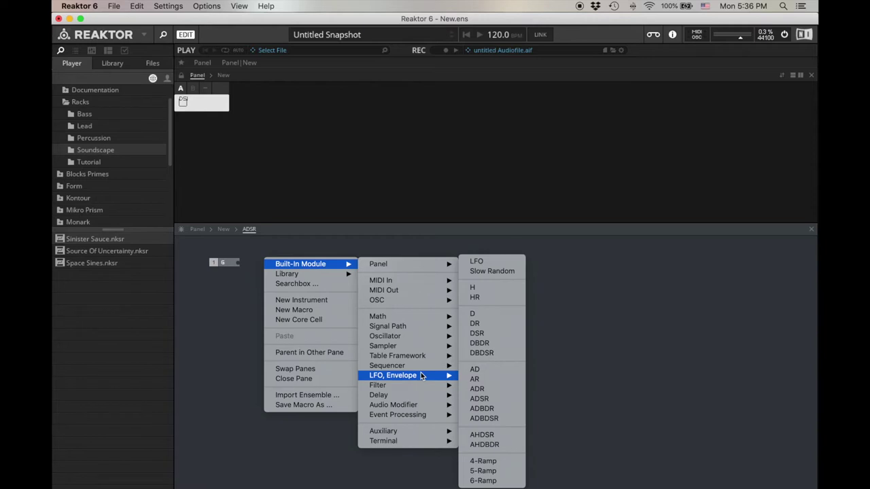
pyautogui.click(497, 403)
pyautogui.moveTo(290, 269); pyautogui.dragTo(265, 263)
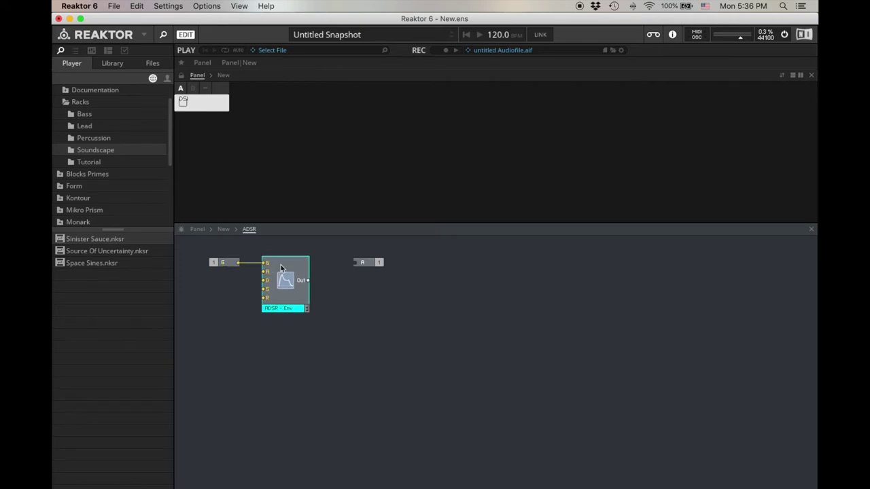
pyautogui.moveTo(307, 284); pyautogui.dragTo(329, 279)
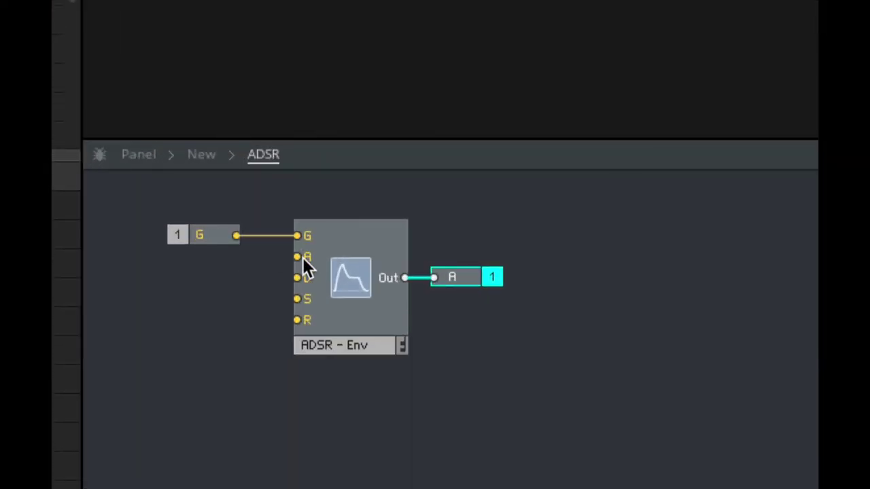
# Create Attack, Decay, Sustain and Release knobs from the envelope's A, D, S, R inputs
pyautogui.rightClick(303, 258)
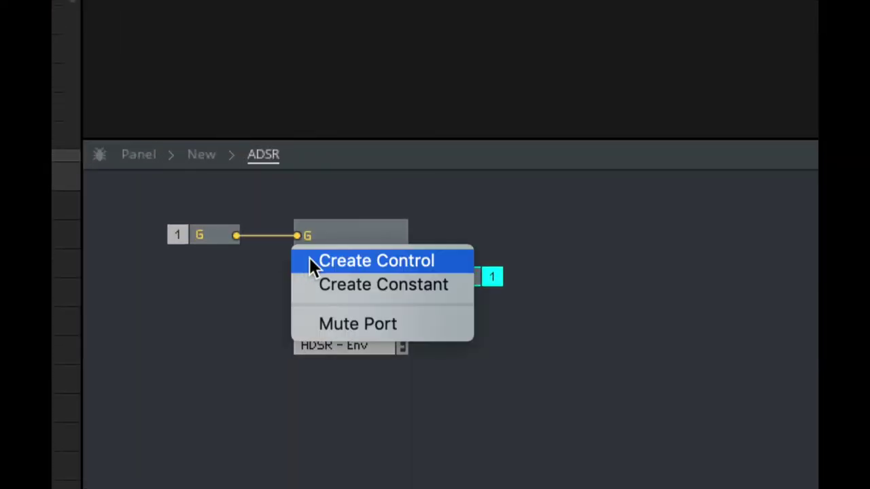
pyautogui.click(311, 264)
pyautogui.rightClick(310, 279)
pyautogui.click(313, 281)
pyautogui.rightClick(304, 299)
pyautogui.click(311, 302)
pyautogui.rightClick(303, 318)
pyautogui.click(313, 319)
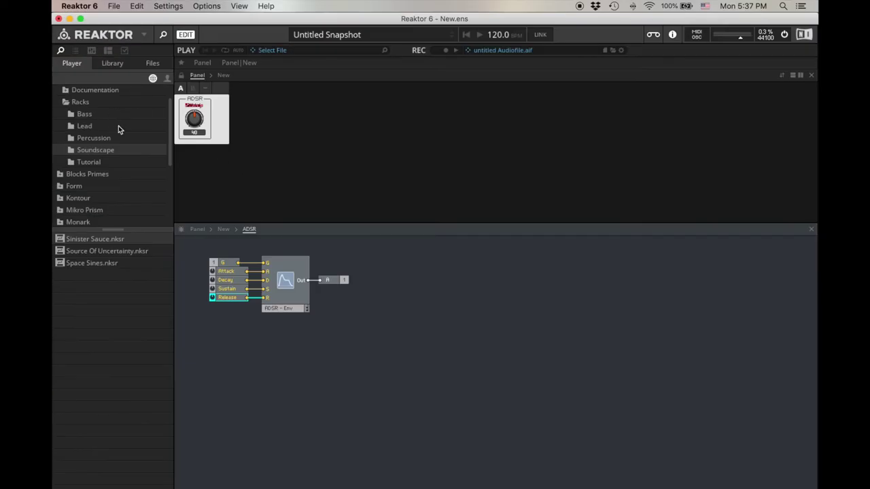
# Unlock the panel, line Sustain and Decay up with Attack and Release, then return to the main structure
pyautogui.click(182, 78)
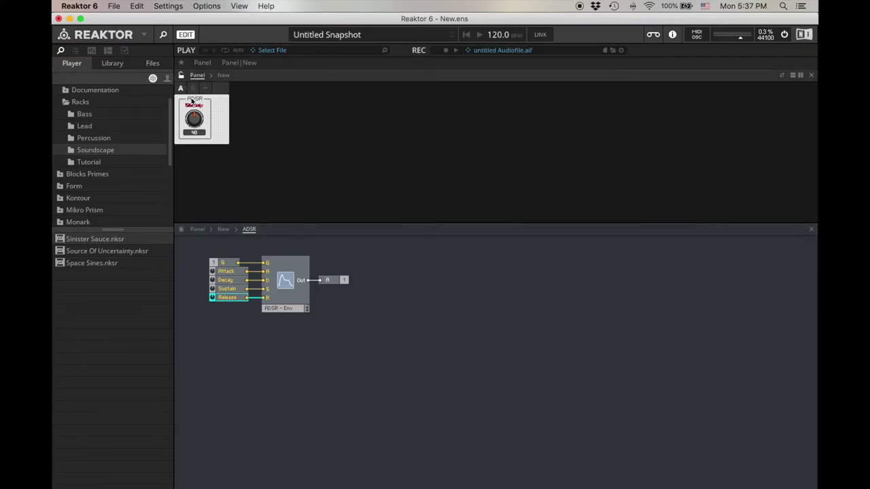
pyautogui.moveTo(205, 127); pyautogui.dragTo(250, 148)
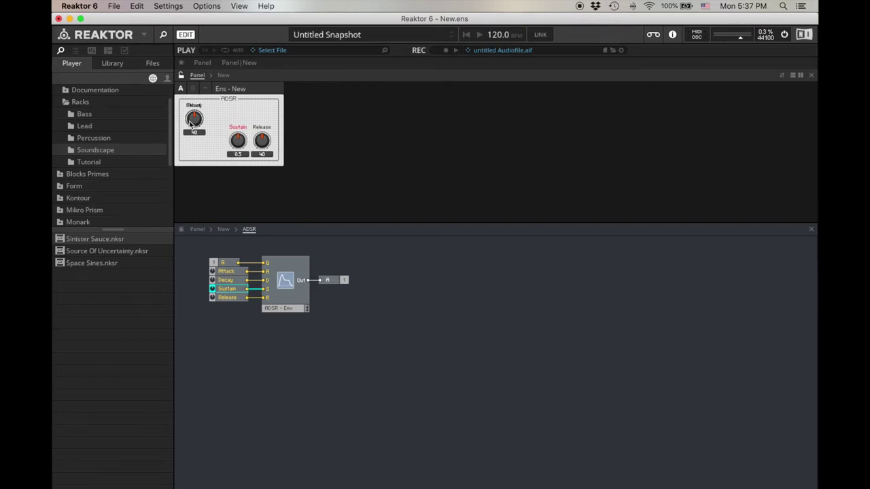
pyautogui.moveTo(182, 119); pyautogui.dragTo(196, 142)
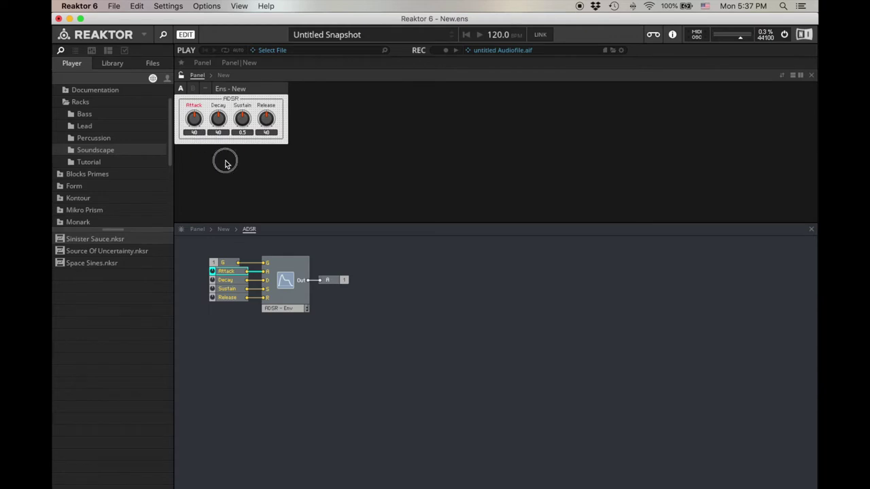
pyautogui.click(224, 159)
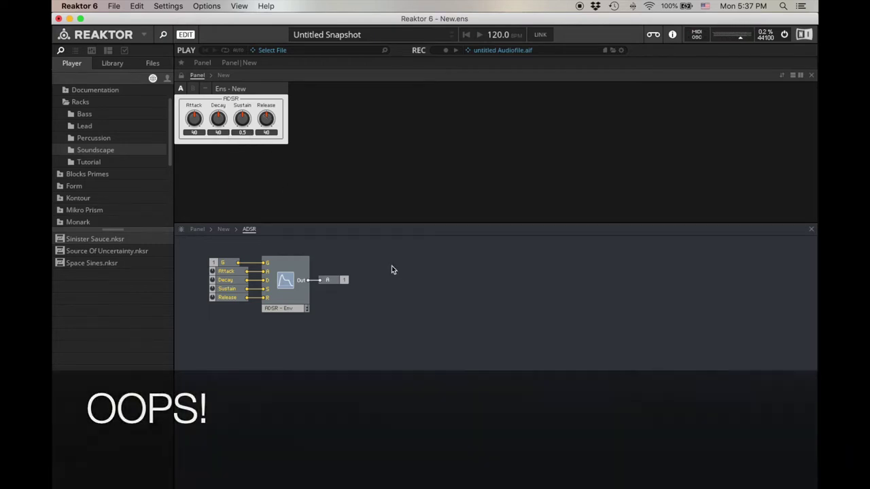
pyautogui.doubleClick(392, 268)
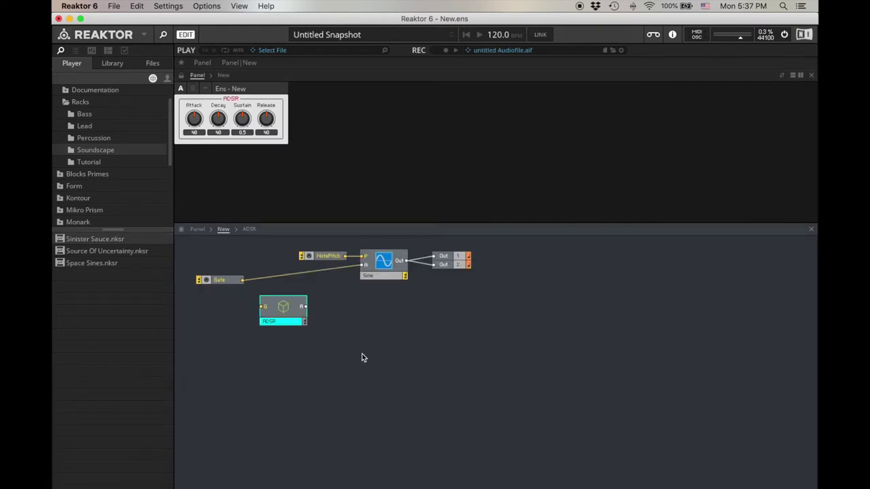
# Connect Gate to the ADSR macro's G input and align the macro with the wire
pyautogui.moveTo(242, 279); pyautogui.dragTo(364, 265)
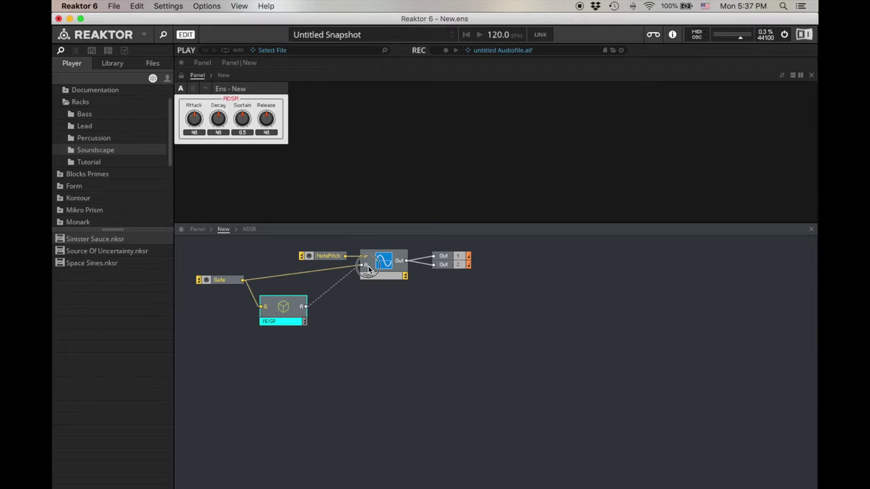
pyautogui.moveTo(297, 320); pyautogui.dragTo(297, 293)
pyautogui.click(303, 324)
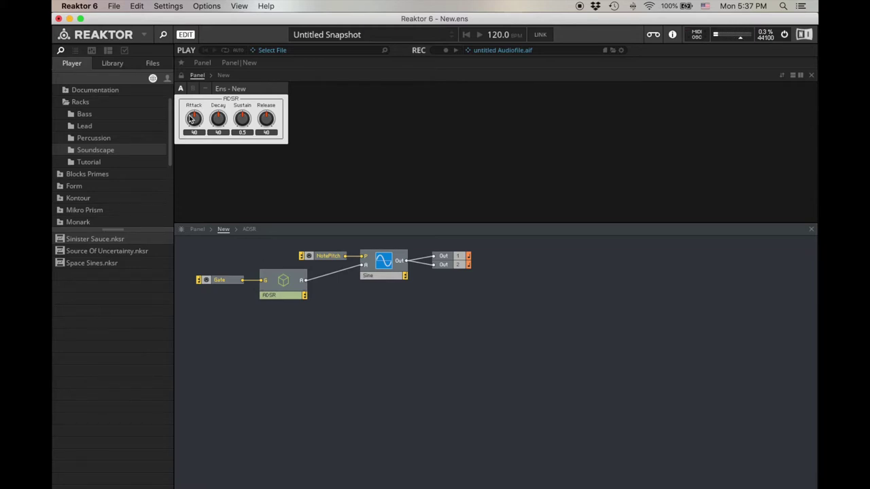
# Audition the envelope knobs, settling on Attack 39 and Sustain 0.19, then enter the ADSR macro
pyautogui.moveTo(266, 120); pyautogui.dragTo(265, 99)
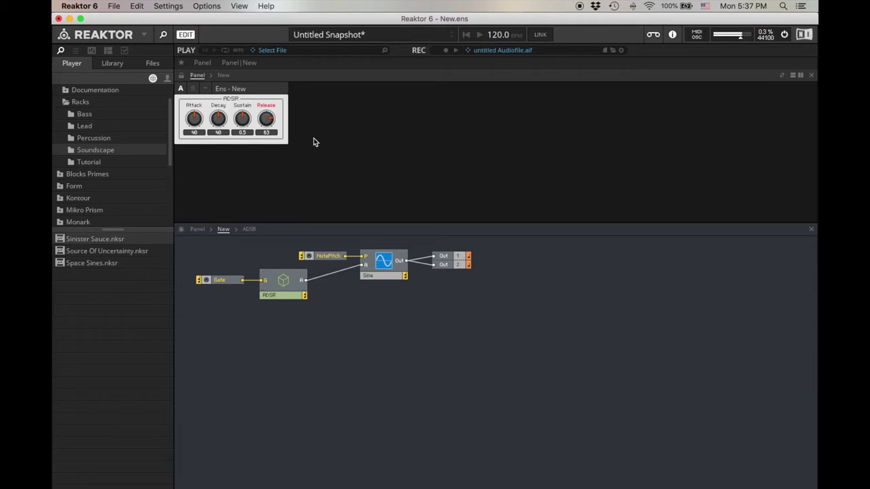
pyautogui.moveTo(275, 120); pyautogui.dragTo(272, 169)
pyautogui.moveTo(195, 120); pyautogui.dragTo(194, 89)
pyautogui.moveTo(241, 120); pyautogui.dragTo(237, 146)
pyautogui.moveTo(197, 122); pyautogui.dragTo(200, 140)
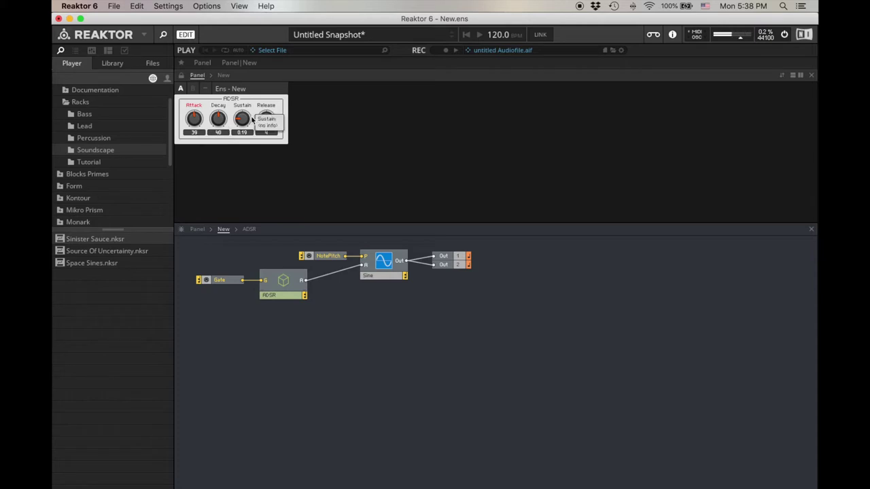
pyautogui.doubleClick(282, 285)
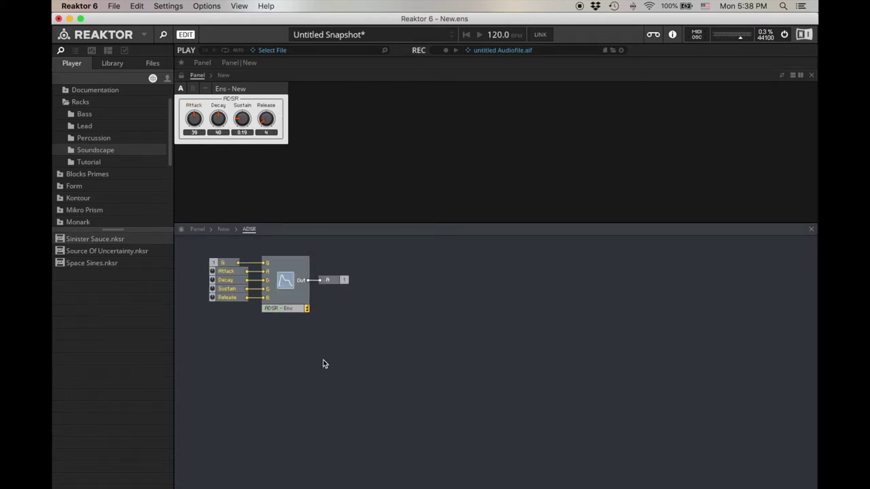
# In the ADSR-Env properties' View settings, turn the envelope graph on and hide its label
pyautogui.click(280, 309)
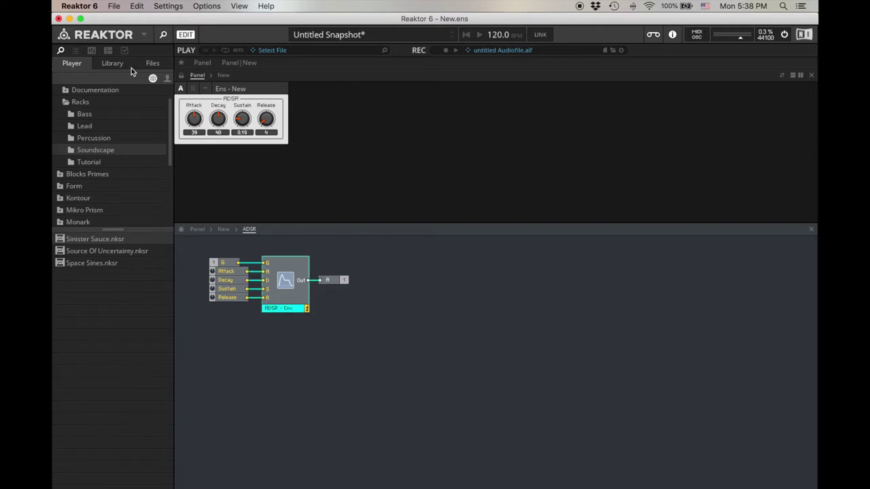
pyautogui.click(125, 50)
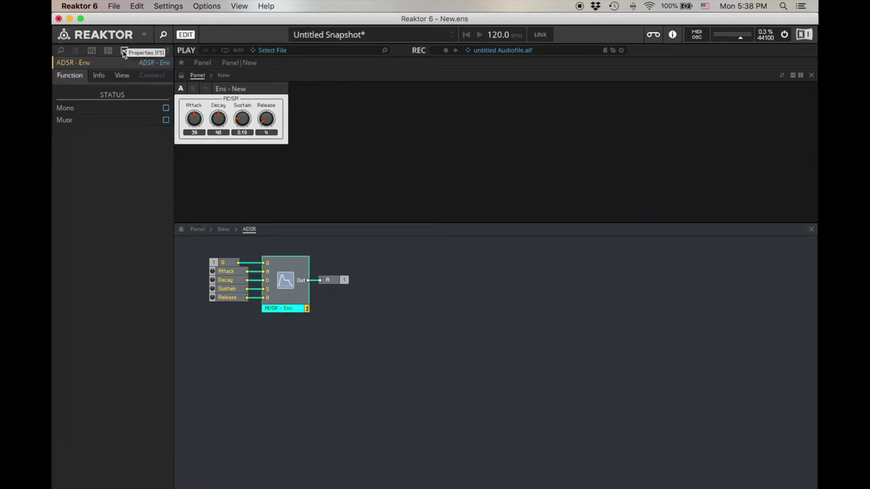
pyautogui.click(124, 76)
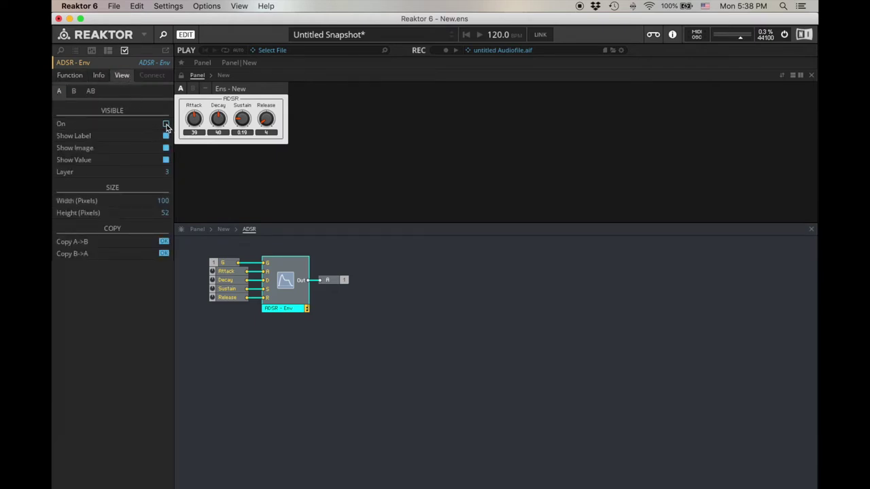
pyautogui.click(167, 125)
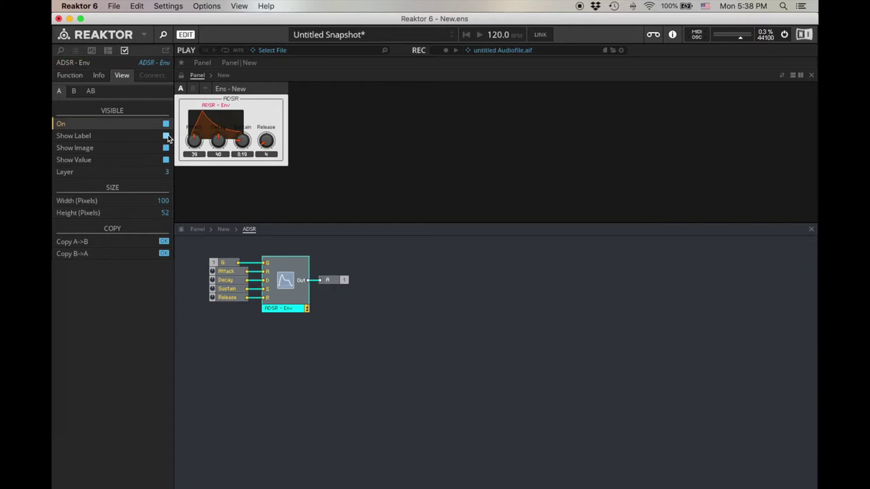
pyautogui.click(168, 136)
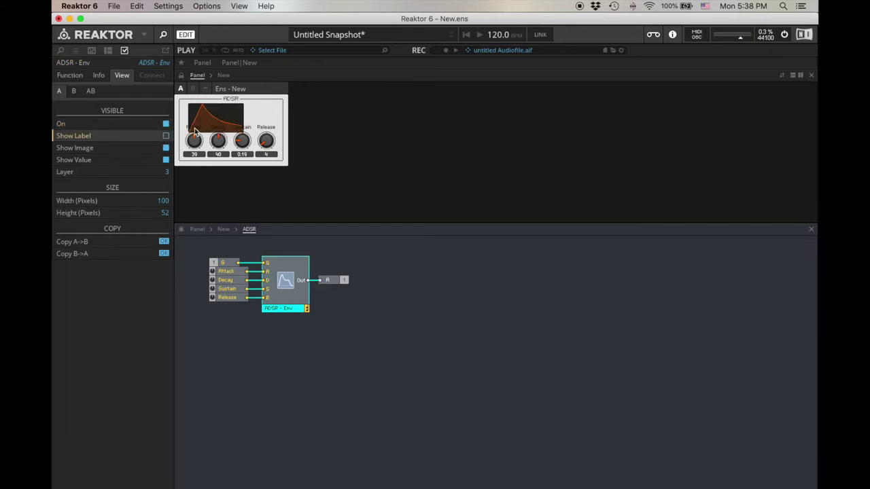
# Move Attack and Release below the graph and set all four knobs to Small size
pyautogui.click(194, 131)
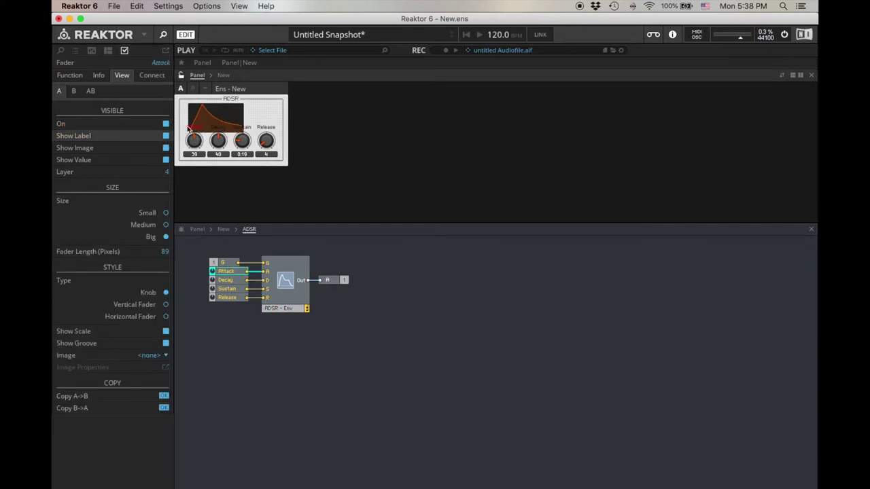
pyautogui.moveTo(190, 129); pyautogui.dragTo(244, 160)
pyautogui.moveTo(271, 134); pyautogui.dragTo(269, 155)
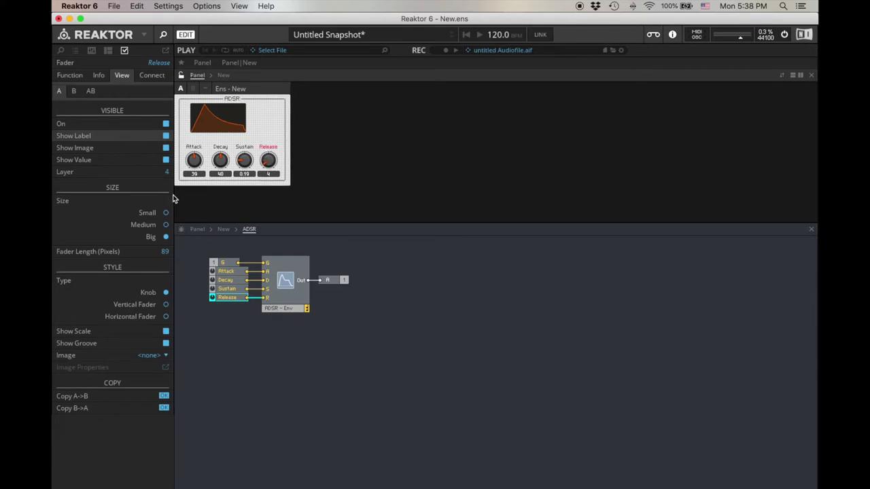
pyautogui.click(153, 214)
pyautogui.click(154, 213)
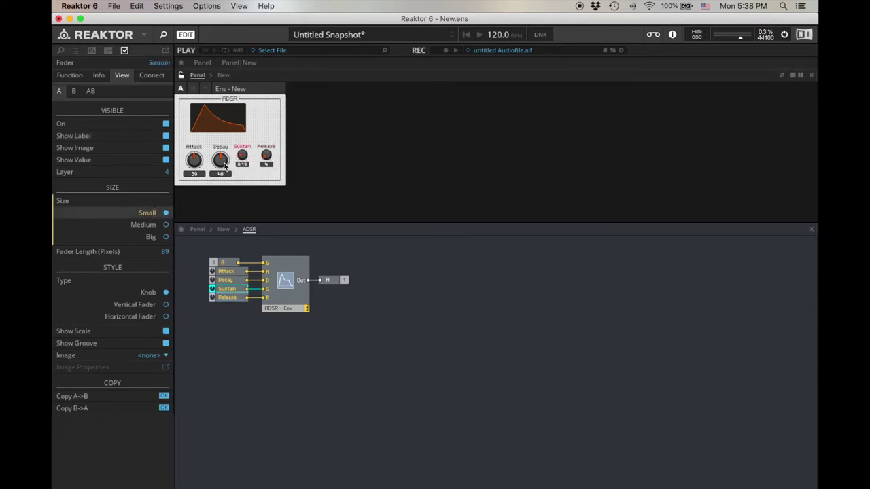
pyautogui.click(220, 159)
pyautogui.click(163, 214)
pyautogui.click(193, 155)
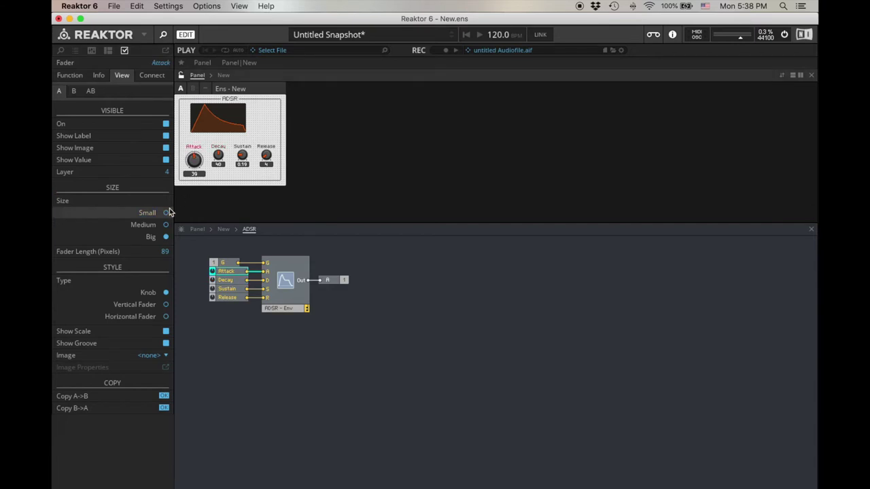
pyautogui.click(167, 213)
# Pack Decay, Sustain and Release into one row beside Attack
pyautogui.moveTo(216, 153)
pyautogui.mouseDown()
pyautogui.moveTo(206, 152)
pyautogui.moveTo(242, 148)
pyautogui.moveTo(228, 149)
pyautogui.mouseUp()
pyautogui.click(268, 152)
pyautogui.press('Left')
pyautogui.press('Left')
pyautogui.press('Left')
pyautogui.press('Left')
pyautogui.press('Left')
pyautogui.press('Left')
pyautogui.press('Left')
pyautogui.press('Left')
pyautogui.press('Left')
pyautogui.press('Left')
pyautogui.press('Left')
pyautogui.press('Left')
pyautogui.press('Left')
pyautogui.press('Left')
pyautogui.press('Left')
pyautogui.press('Left')
pyautogui.press('Left')
pyautogui.press('Left')
pyautogui.press('Left')
pyautogui.press('Left')
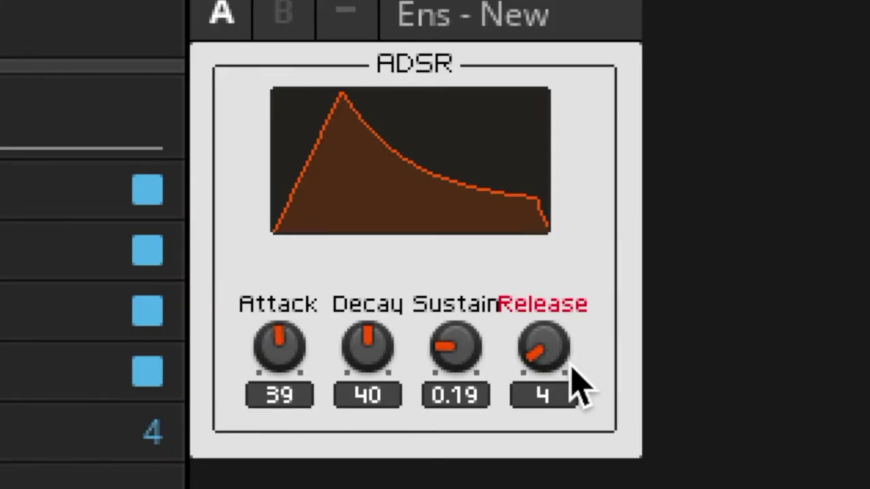
# Try several envelope shapes, finishing at Attack 1, Decay 40, Sustain 0.47 and Release 60
pyautogui.moveTo(248, 157); pyautogui.dragTo(249, 146)
pyautogui.moveTo(571, 313); pyautogui.dragTo(571, 276)
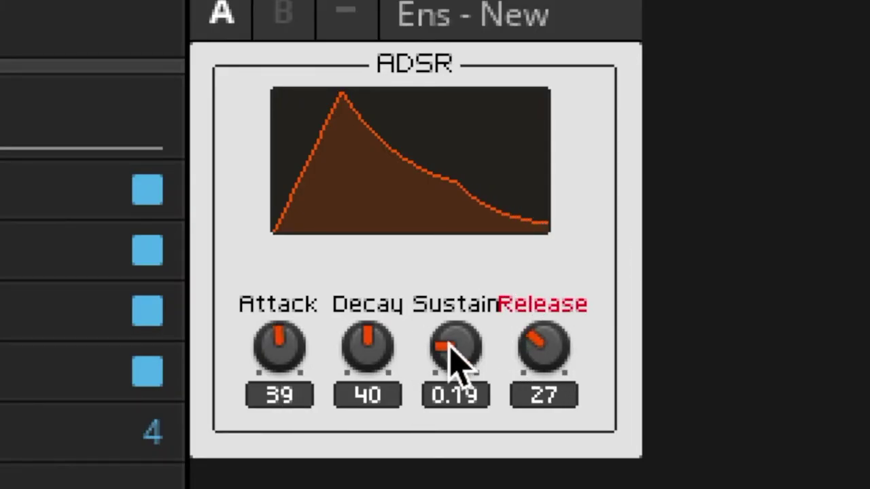
pyautogui.moveTo(448, 346); pyautogui.dragTo(455, 249)
pyautogui.moveTo(367, 340); pyautogui.dragTo(393, 465)
pyautogui.moveTo(251, 382); pyautogui.dragTo(295, 466)
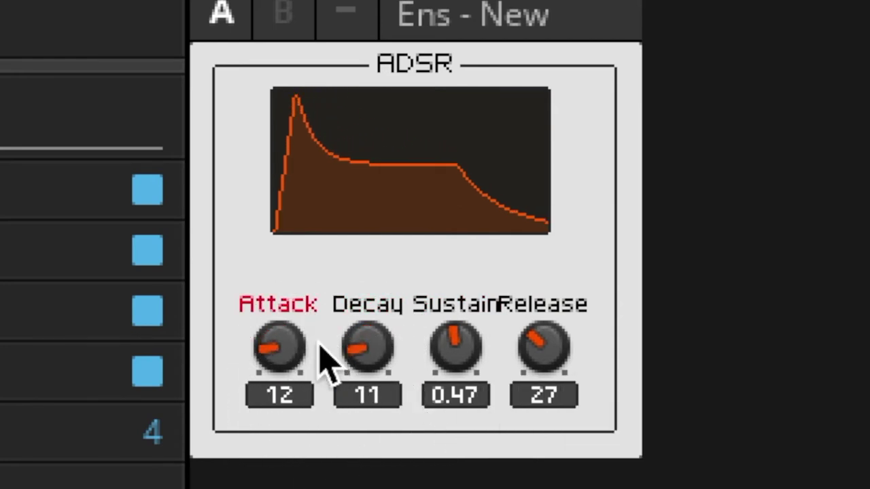
pyautogui.moveTo(280, 348); pyautogui.dragTo(292, 186)
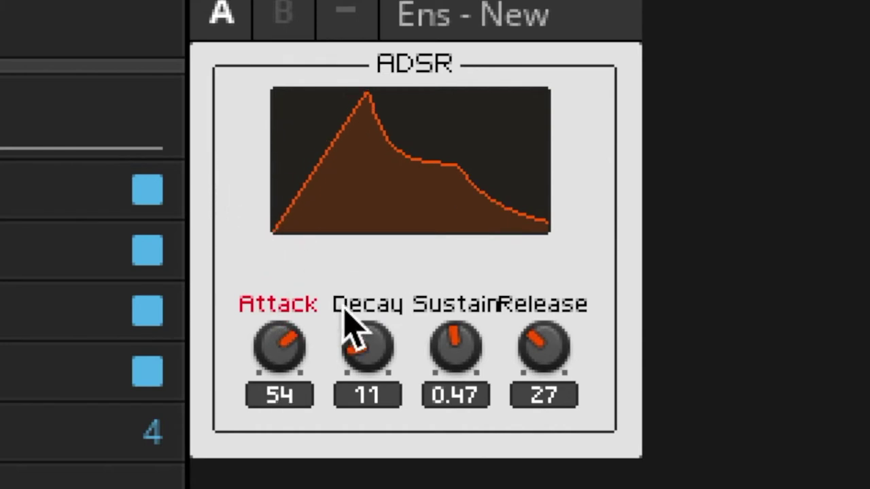
pyautogui.moveTo(367, 350); pyautogui.dragTo(450, 286)
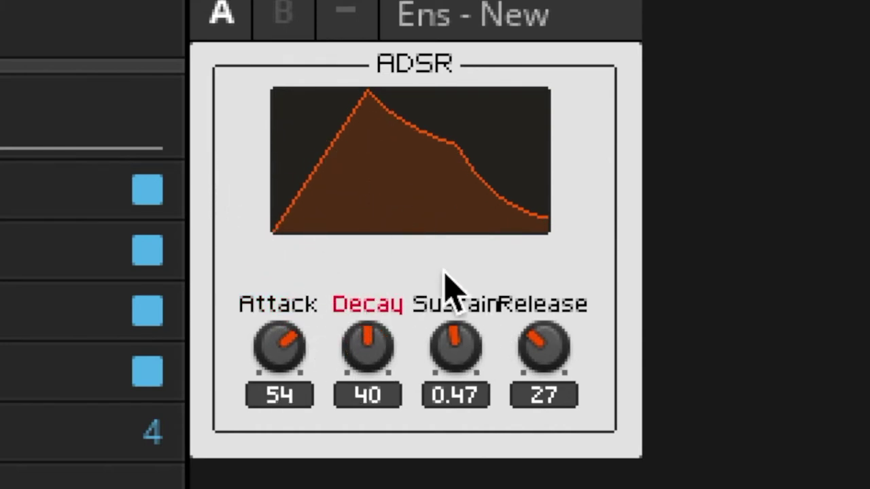
pyautogui.moveTo(269, 354); pyautogui.dragTo(265, 479)
pyautogui.moveTo(561, 343); pyautogui.dragTo(564, 216)
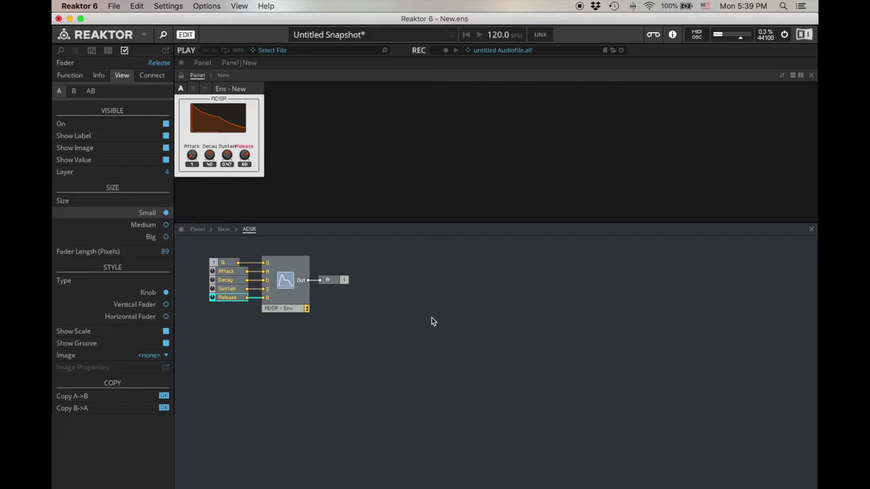
# Step out of the ADSR macro, look back inside it, then return to the parent structure
pyautogui.doubleClick(414, 314)
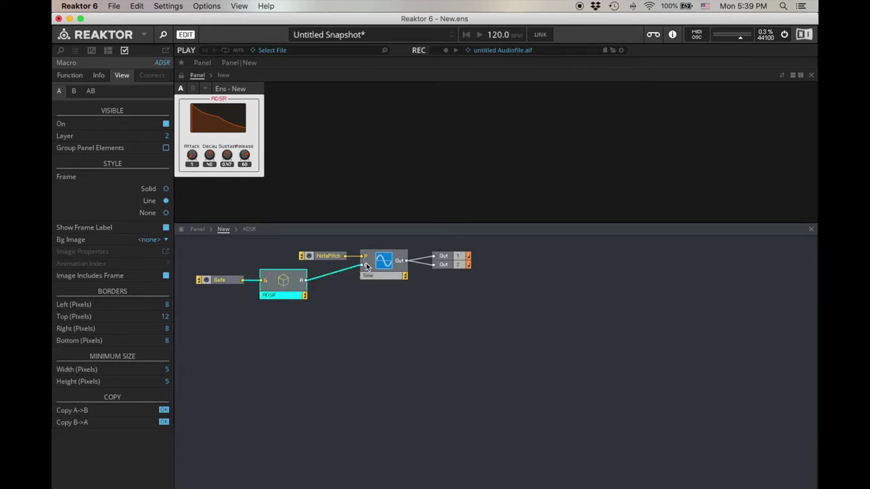
pyautogui.doubleClick(284, 284)
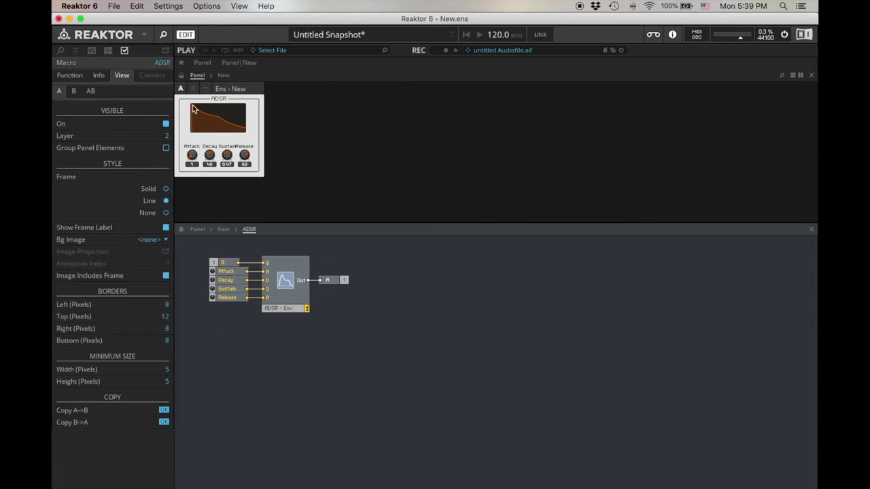
pyautogui.moveTo(193, 109)
pyautogui.doubleClick(327, 333)
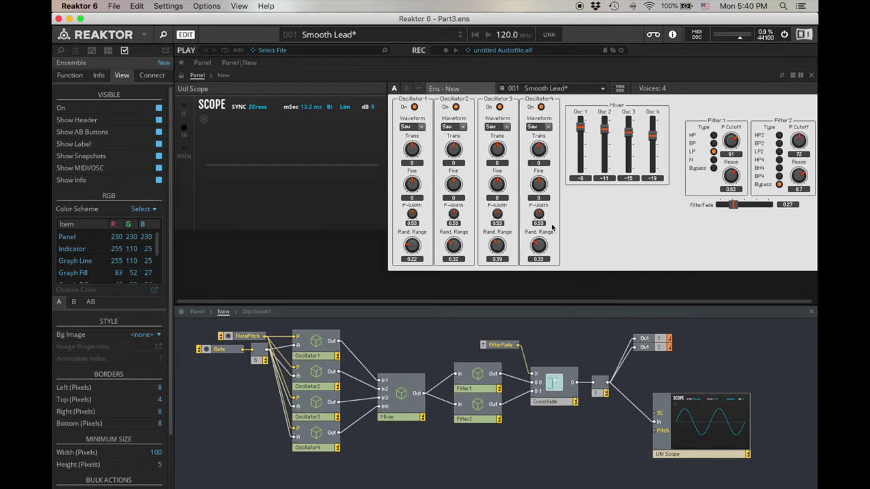
# Move Gate and S down-left, then delete the S smoothing module
pyautogui.moveTo(265, 395); pyautogui.dragTo(208, 402)
pyautogui.click(243, 451)
pyautogui.click(246, 416)
pyautogui.press('Delete')
# Add a new macro beside Gate and name it ADSR
pyautogui.rightClick(202, 422)
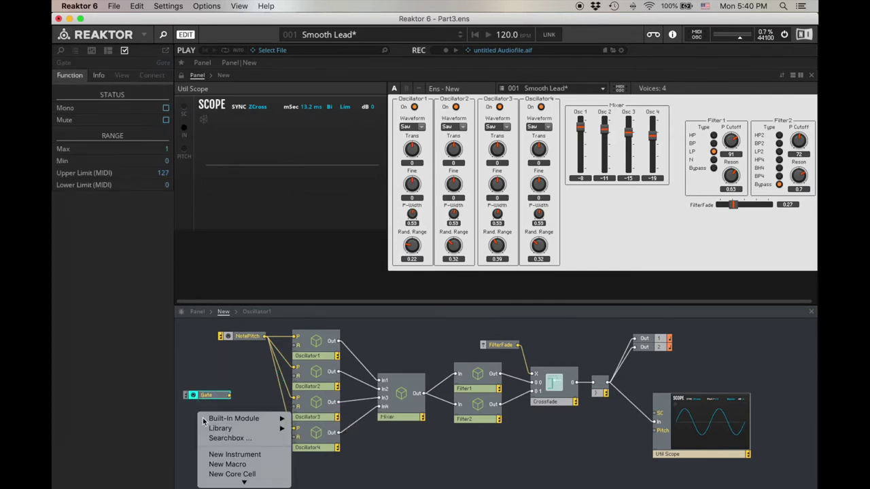
pyautogui.moveTo(212, 422)
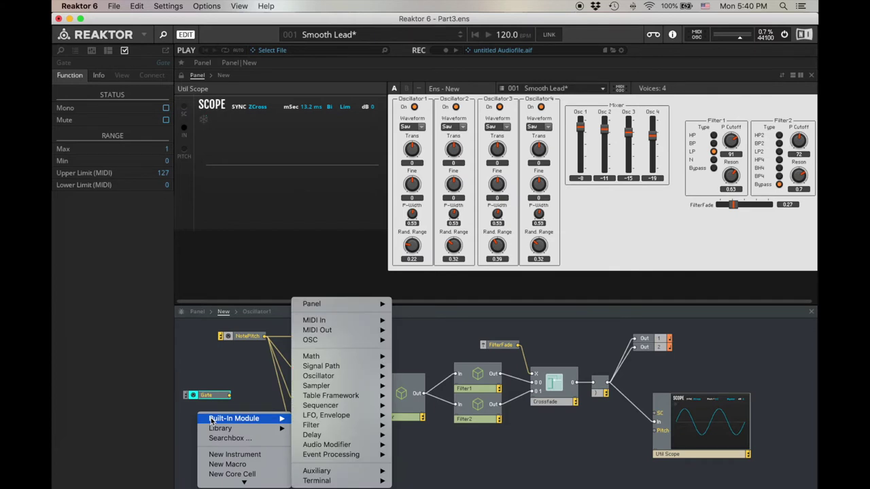
pyautogui.scroll(-3, 228, 464)
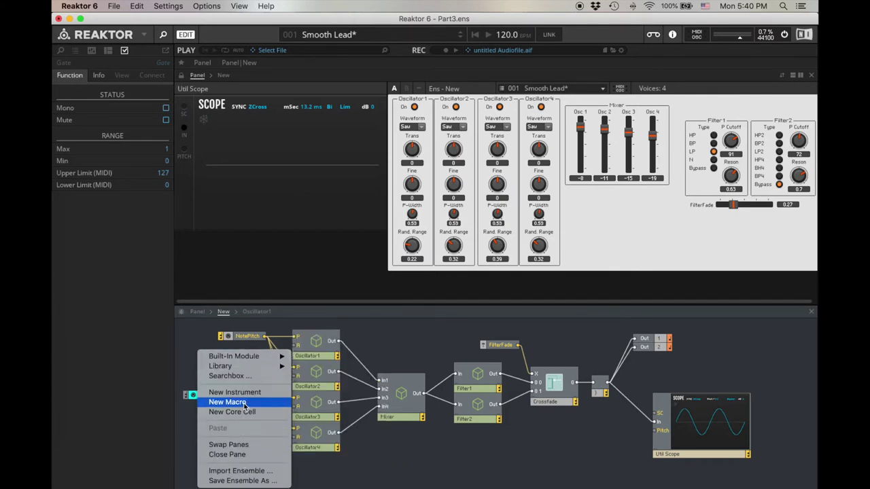
pyautogui.click(245, 406)
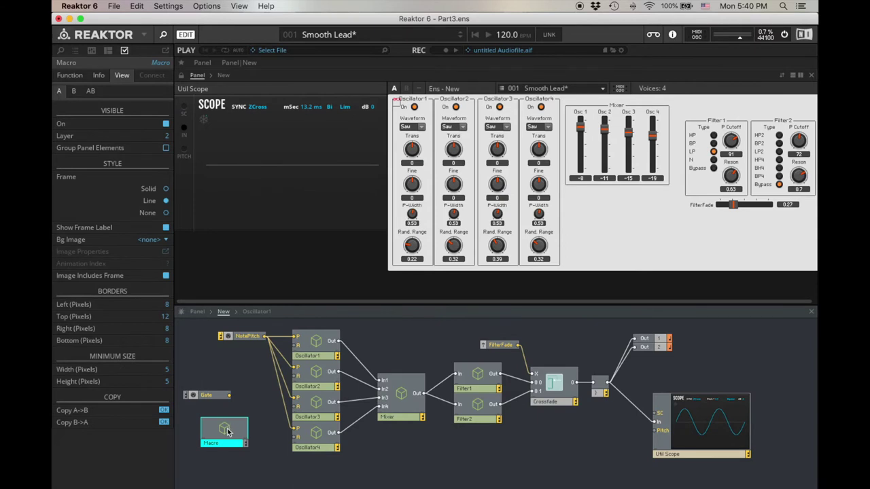
pyautogui.click(225, 442)
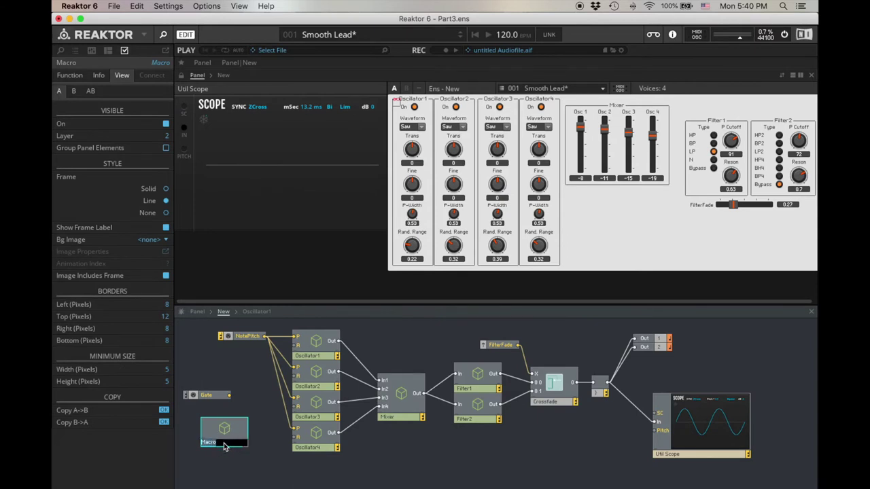
pyautogui.write('ADSR')
pyautogui.press('Return')
# Inside the new ADSR macro, add an input port and an output port
pyautogui.doubleClick(228, 433)
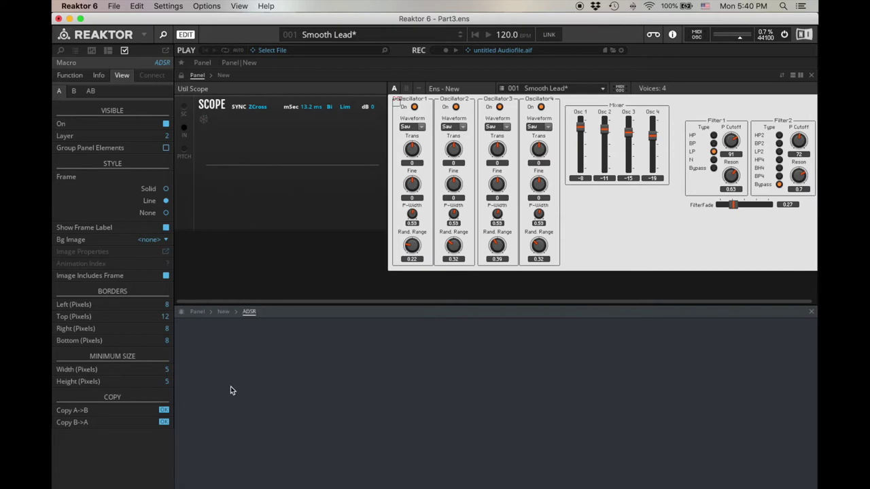
pyautogui.rightClick(227, 374)
pyautogui.moveTo(261, 379)
pyautogui.moveTo(394, 481)
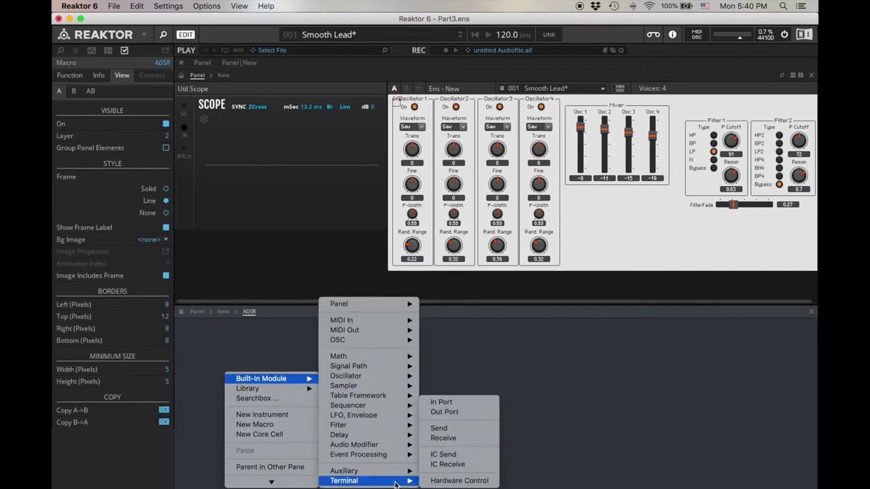
pyautogui.click(466, 402)
pyautogui.rightClick(474, 394)
pyautogui.moveTo(474, 396)
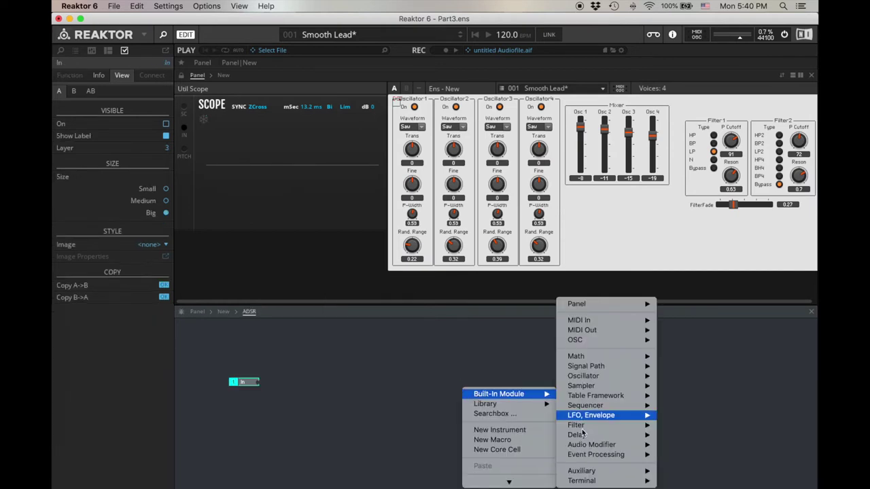
pyautogui.moveTo(603, 481)
pyautogui.click(682, 412)
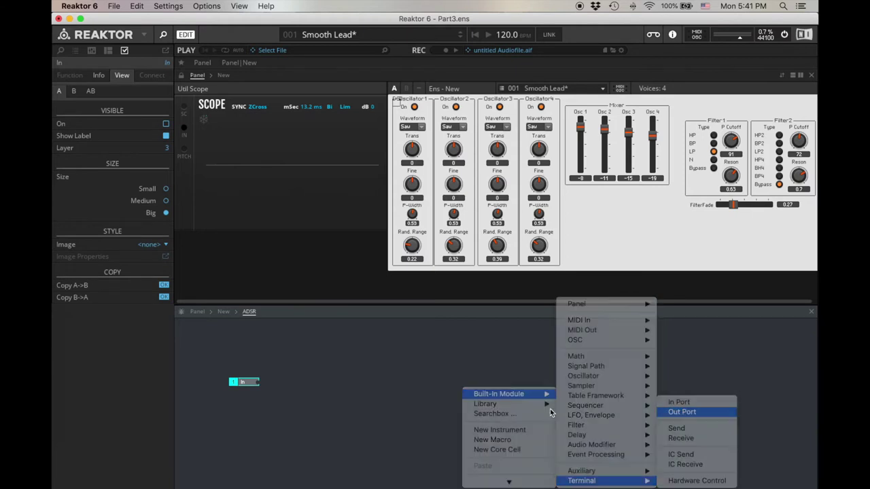
pyautogui.moveTo(479, 396); pyautogui.dragTo(356, 383)
# Insert an ADSR envelope, wiring the gate input to G and its output to Out
pyautogui.rightClick(284, 361)
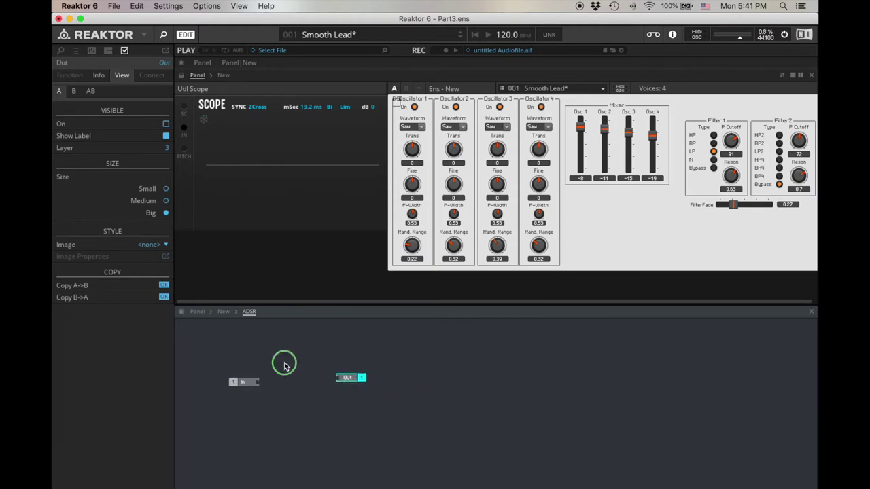
pyautogui.moveTo(285, 363)
pyautogui.moveTo(423, 420)
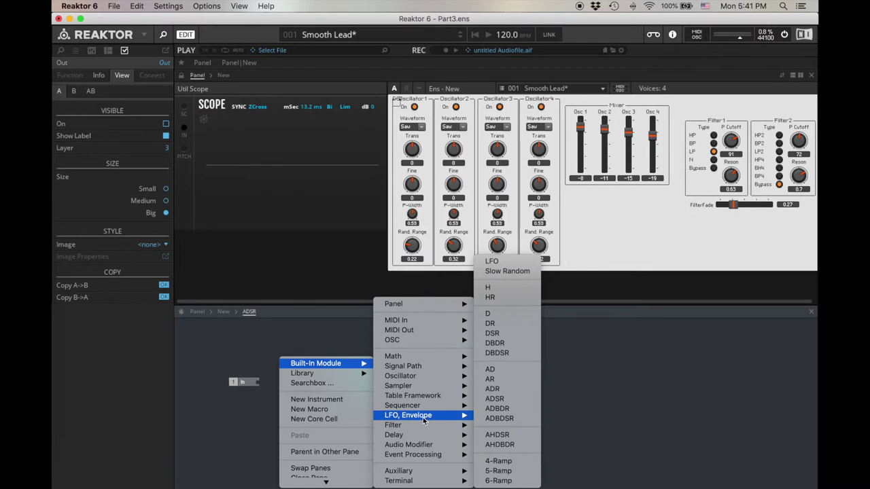
pyautogui.click(495, 399)
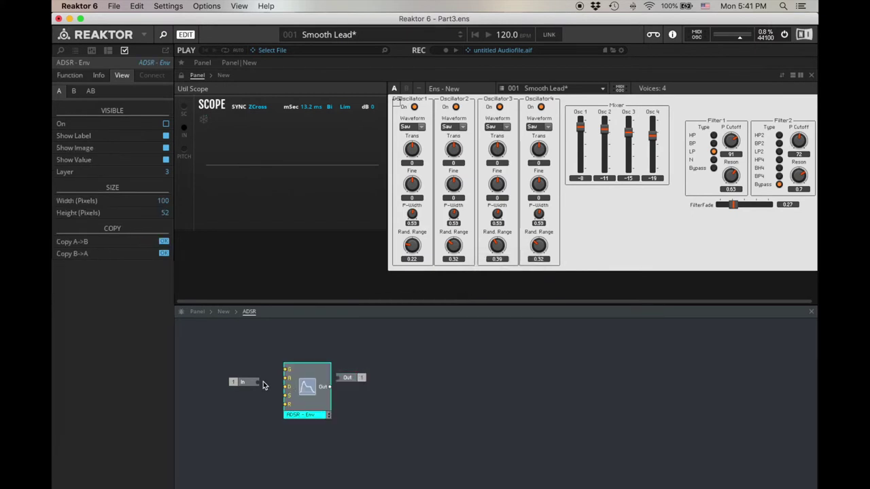
pyautogui.moveTo(258, 382); pyautogui.dragTo(286, 369)
pyautogui.moveTo(333, 389); pyautogui.dragTo(342, 378)
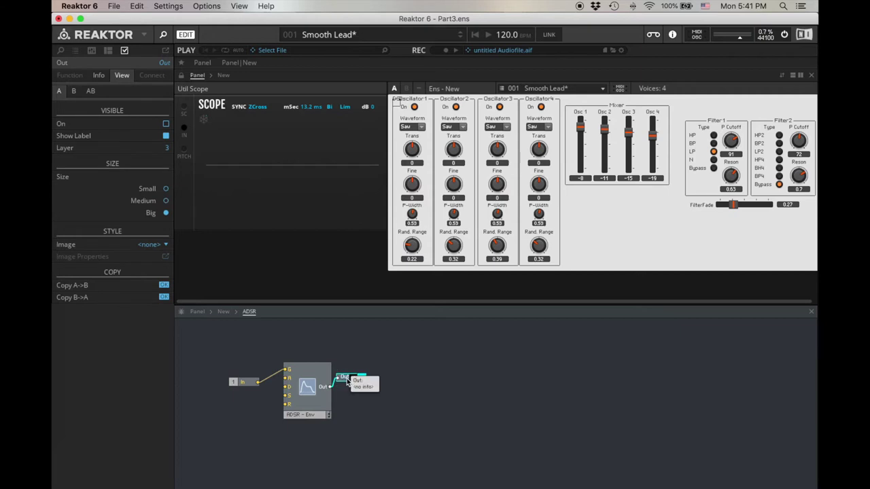
pyautogui.click(250, 383)
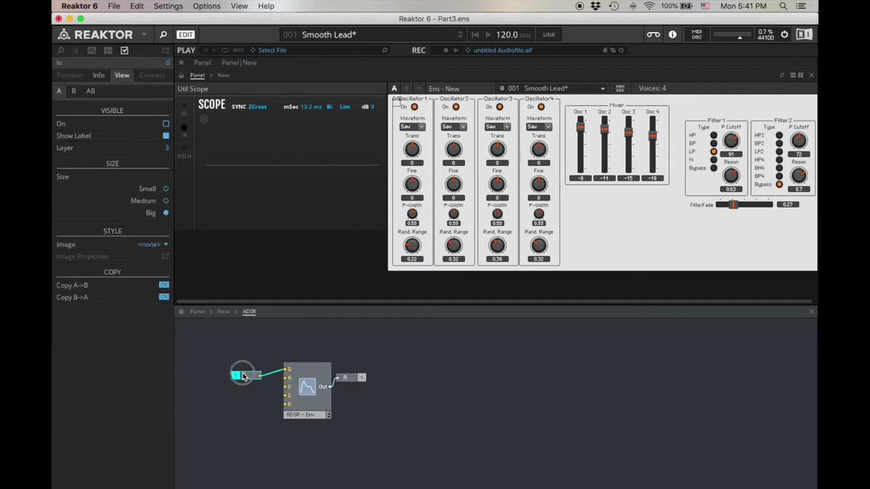
pyautogui.moveTo(242, 383); pyautogui.dragTo(250, 370)
# Create Attack, Decay, Sustain and Release knobs from the envelope's A, D, S, R ports
pyautogui.rightClick(286, 377)
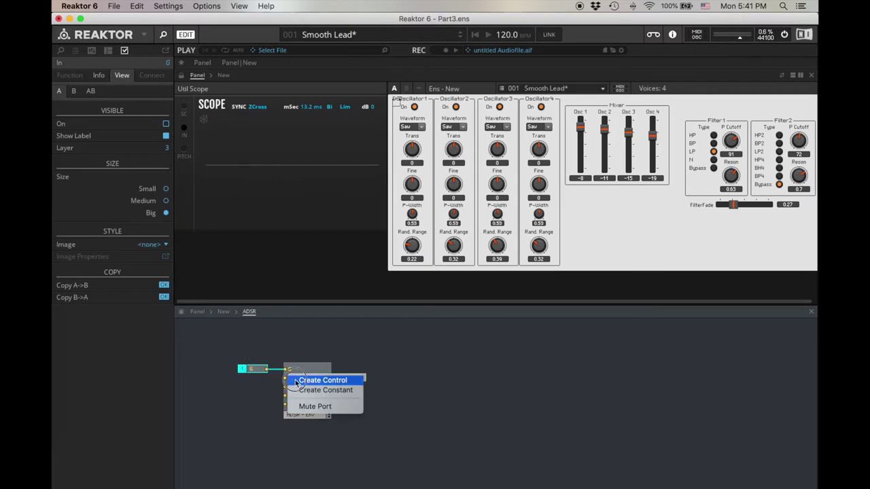
pyautogui.click(312, 381)
pyautogui.rightClick(286, 386)
pyautogui.click(312, 390)
pyautogui.rightClick(286, 396)
pyautogui.click(311, 399)
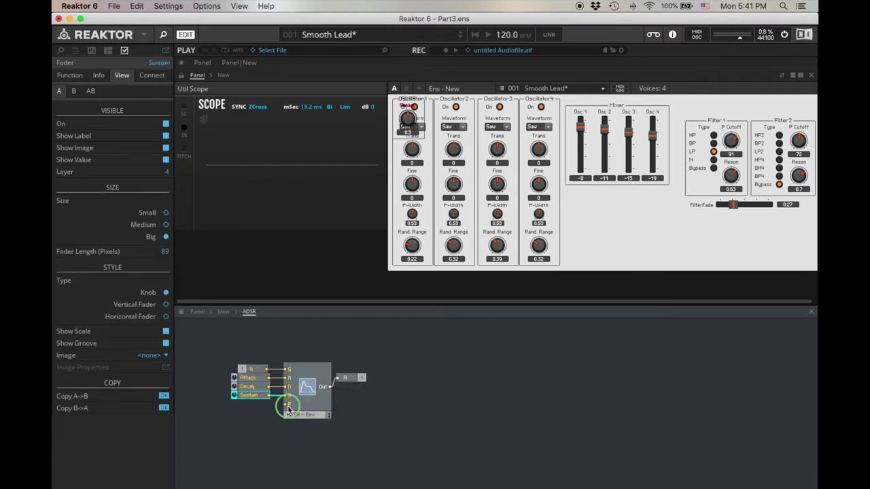
pyautogui.rightClick(286, 404)
pyautogui.click(311, 407)
pyautogui.click(359, 381)
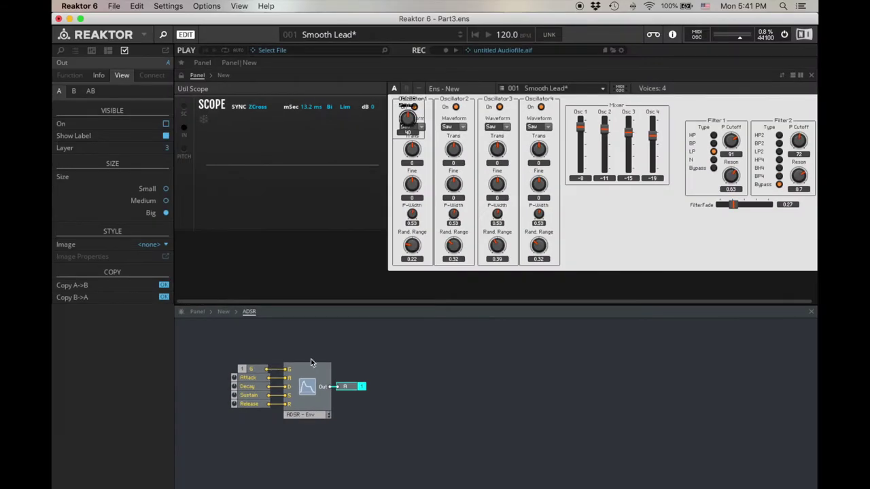
pyautogui.doubleClick(480, 305)
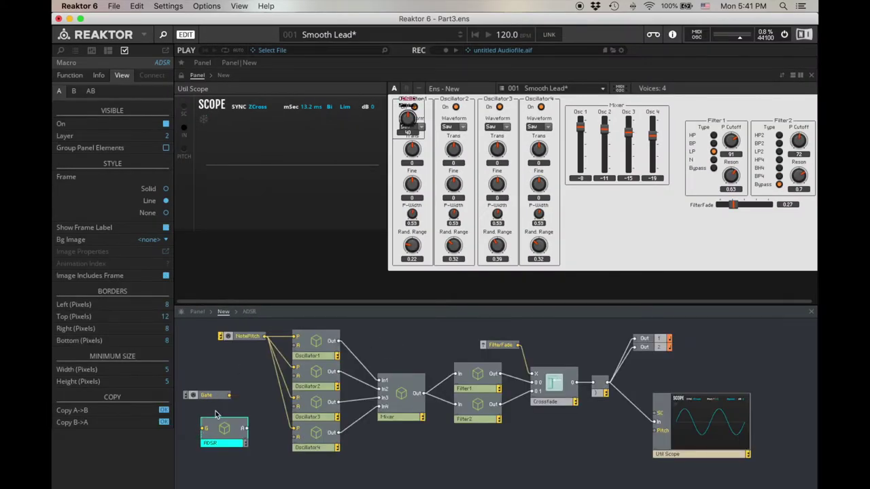
# Connect Gate to the ADSR's G input and the envelope to the oscillators' A inputs
pyautogui.moveTo(229, 396); pyautogui.dragTo(297, 346)
pyautogui.moveTo(246, 431); pyautogui.dragTo(297, 376)
pyautogui.moveTo(246, 431); pyautogui.dragTo(297, 406)
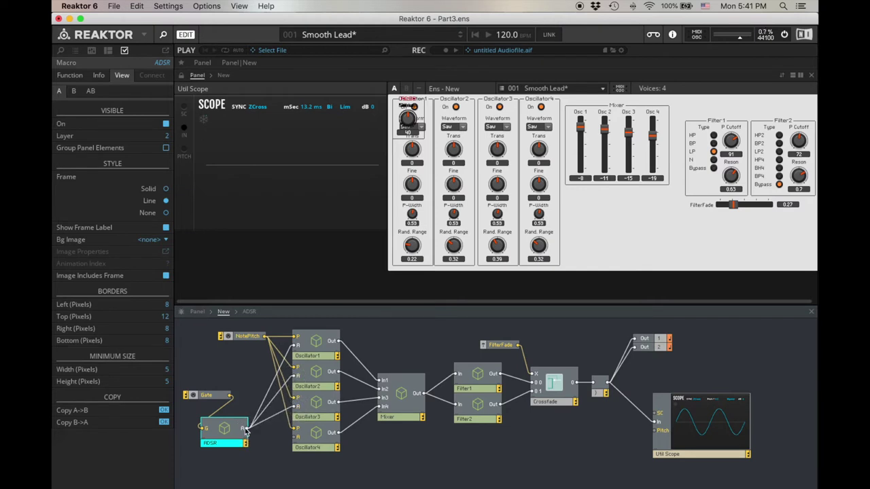
pyautogui.moveTo(246, 431); pyautogui.dragTo(297, 437)
# Move Gate and ADSR together, unlock the panel, and pull the ADSR controls out of Oscillator 1
pyautogui.moveTo(198, 398); pyautogui.dragTo(172, 429)
pyautogui.click(229, 437)
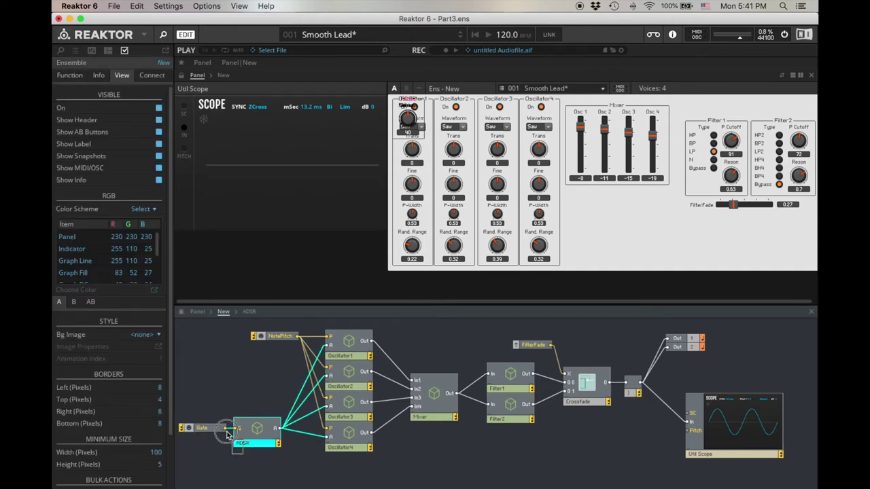
pyautogui.keyDown('shift'); pyautogui.click(218, 429); pyautogui.keyUp('shift')
pyautogui.moveTo(258, 426); pyautogui.dragTo(268, 392)
pyautogui.click(265, 444)
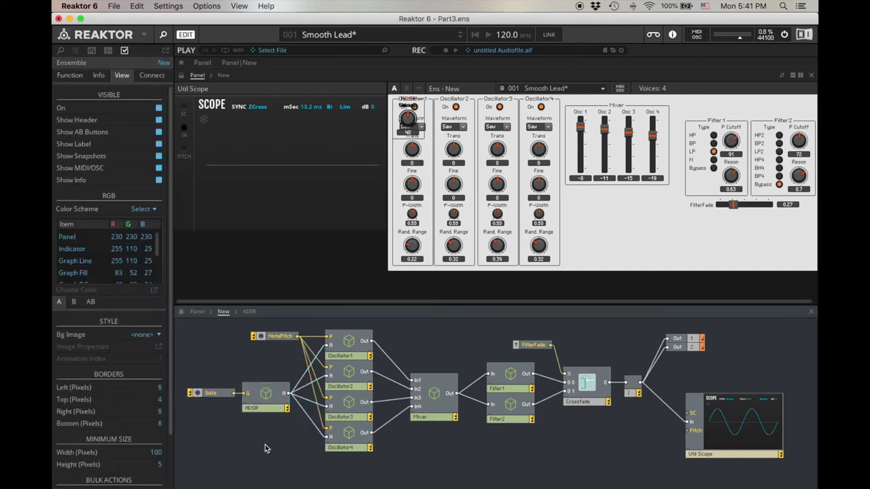
pyautogui.click(181, 75)
pyautogui.moveTo(411, 101); pyautogui.dragTo(381, 108)
# Arrange the Attack, Decay, Sustain and Release knobs in a row at Small size
pyautogui.click(424, 135)
pyautogui.moveTo(424, 135); pyautogui.dragTo(459, 148)
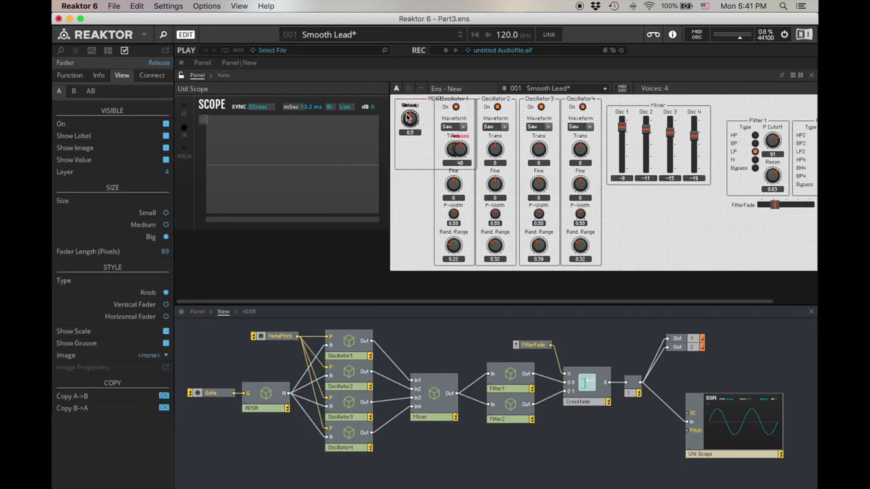
pyautogui.moveTo(410, 121); pyautogui.dragTo(438, 148)
pyautogui.click(451, 130)
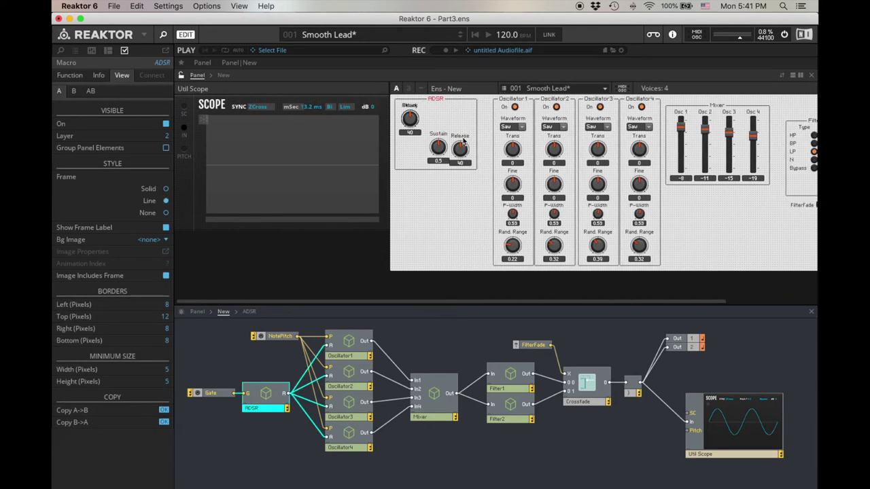
pyautogui.click(464, 140)
pyautogui.click(165, 212)
pyautogui.click(439, 143)
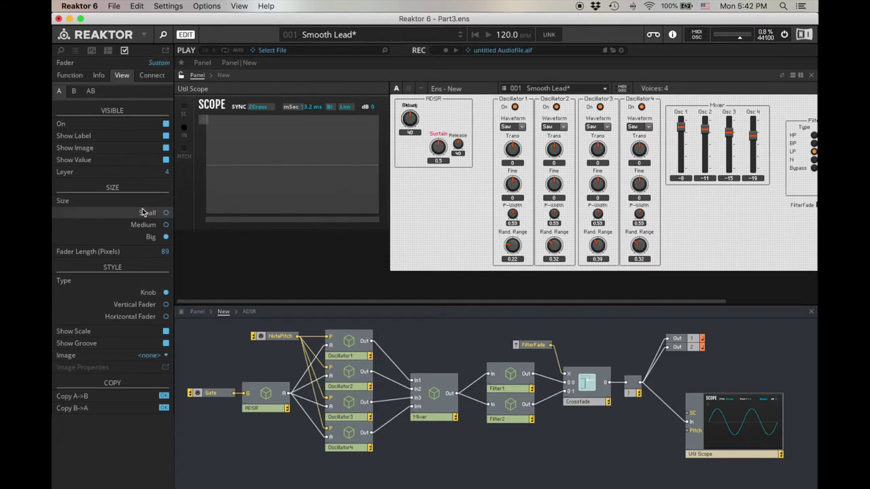
pyautogui.click(165, 213)
pyautogui.click(408, 117)
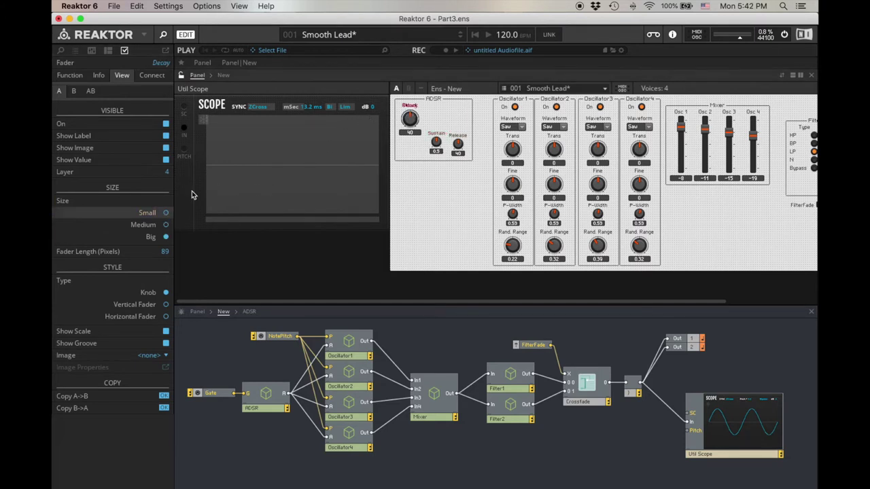
pyautogui.moveTo(408, 117); pyautogui.dragTo(420, 141)
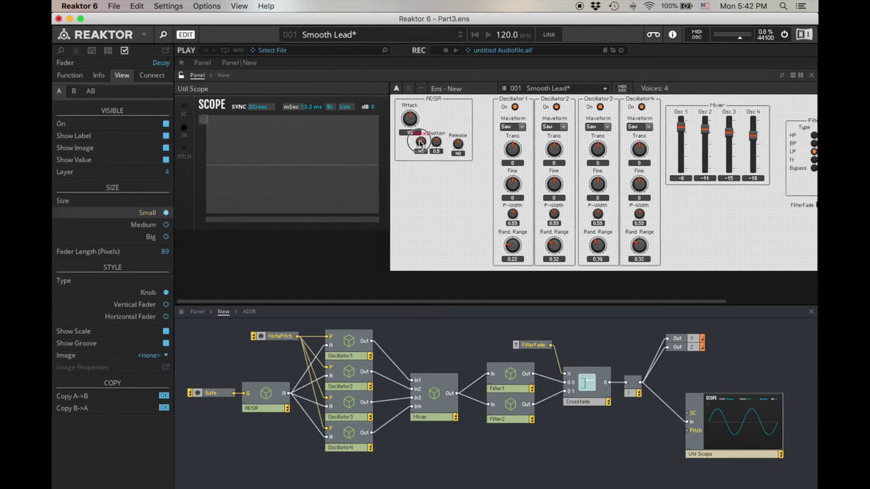
pyautogui.click(409, 118)
pyautogui.click(165, 212)
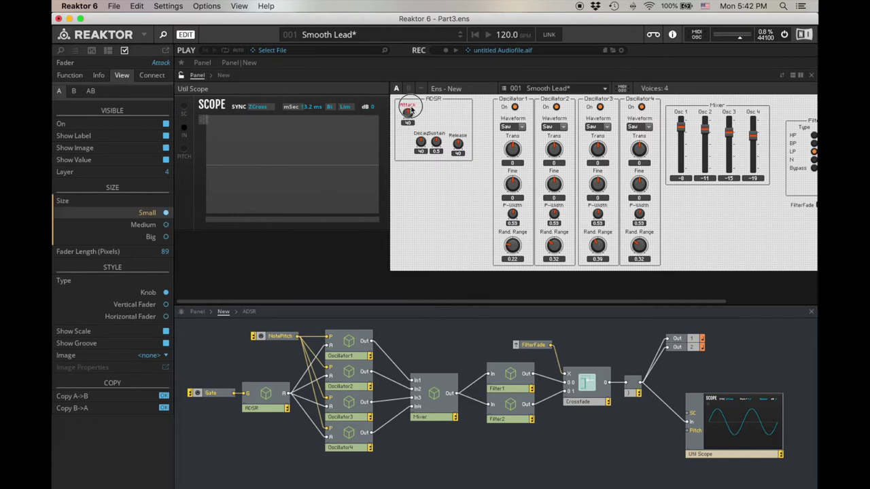
pyautogui.moveTo(409, 117); pyautogui.dragTo(407, 140)
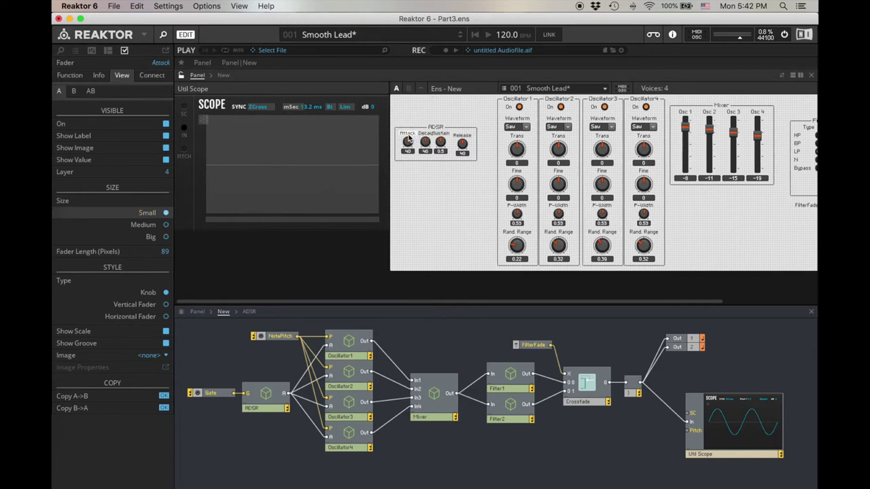
# Relabel the ADSR knobs as A, D, S and R
pyautogui.click(167, 65)
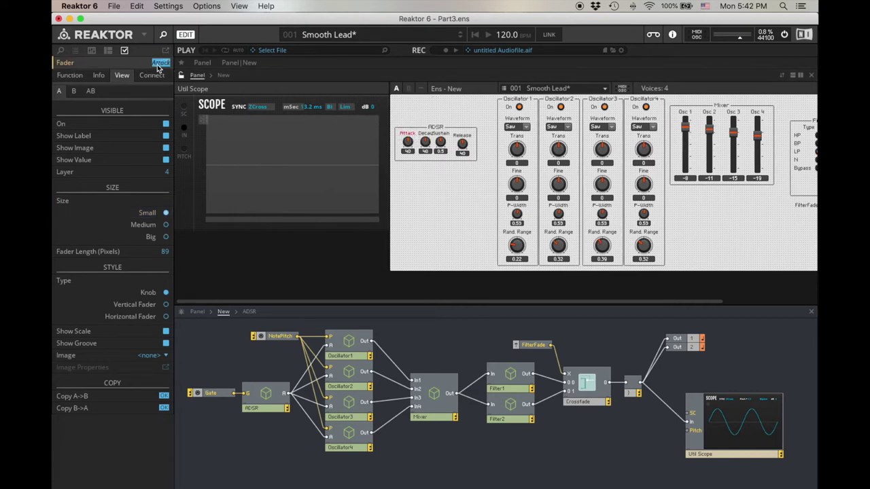
pyautogui.click(428, 136)
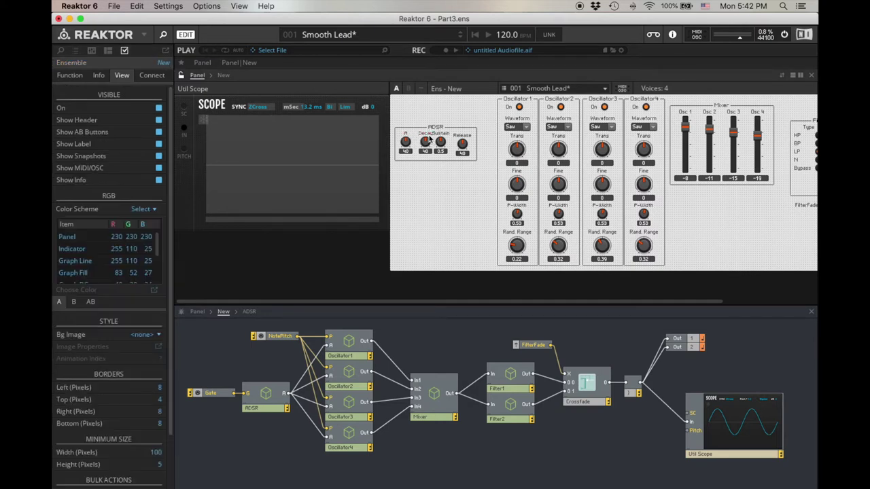
pyautogui.click(429, 136)
pyautogui.click(163, 62)
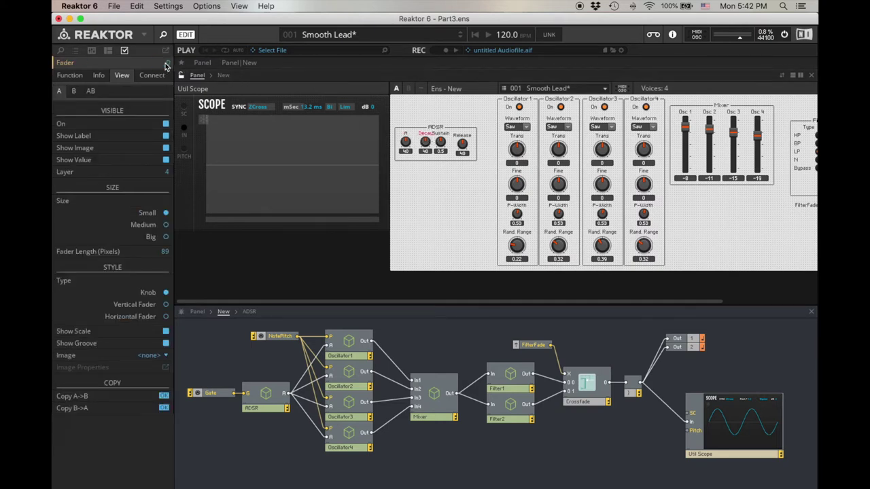
pyautogui.write('D')
pyautogui.click(441, 138)
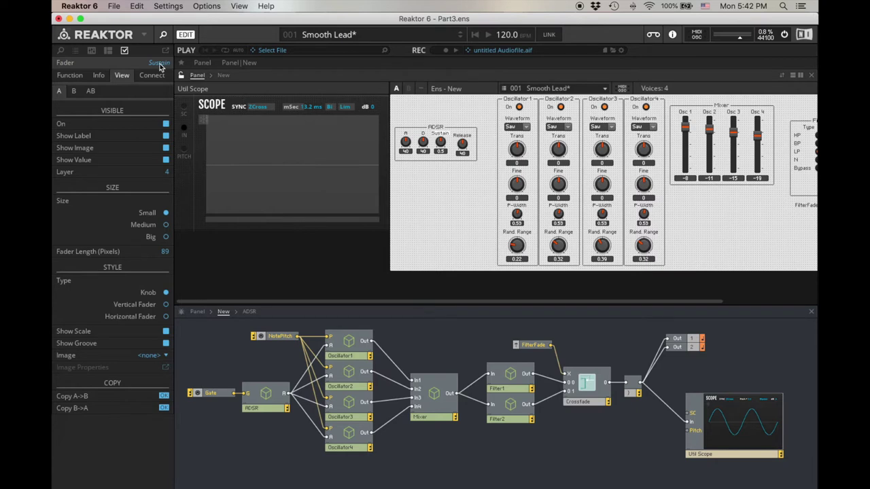
pyautogui.click(161, 64)
pyautogui.write('S')
pyautogui.click(462, 143)
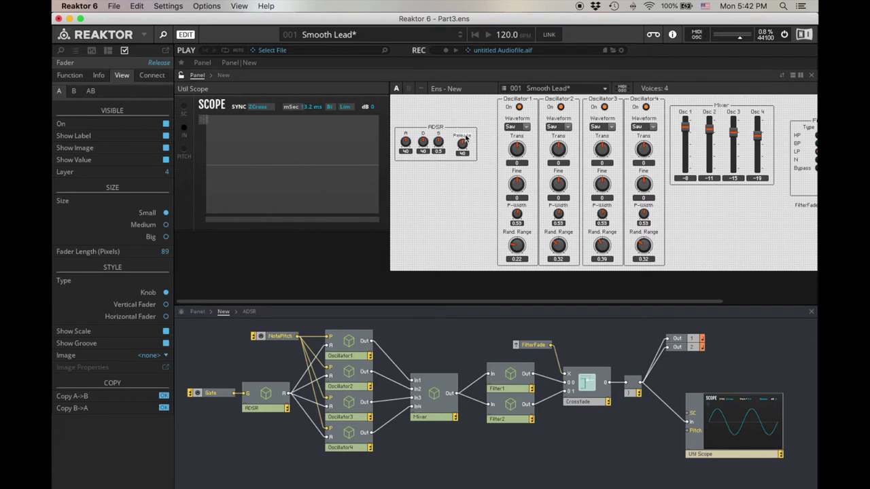
pyautogui.click(165, 66)
pyautogui.write('R')
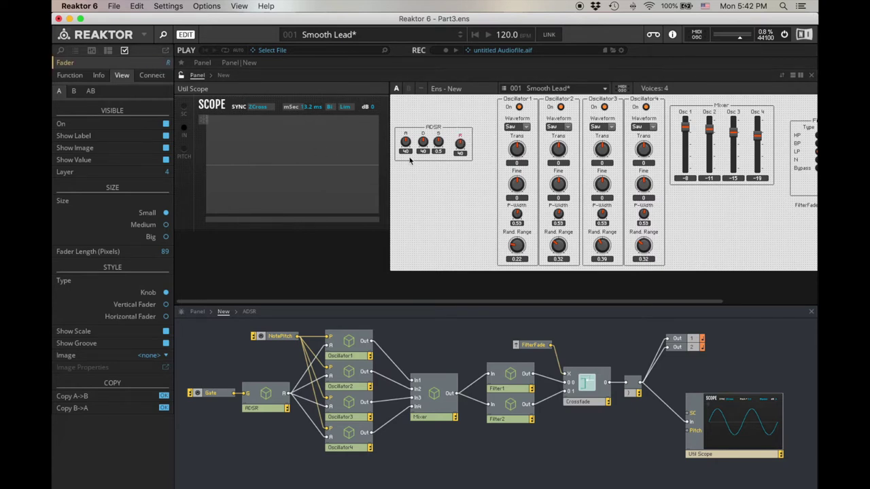
pyautogui.click(469, 155)
pyautogui.click(454, 143)
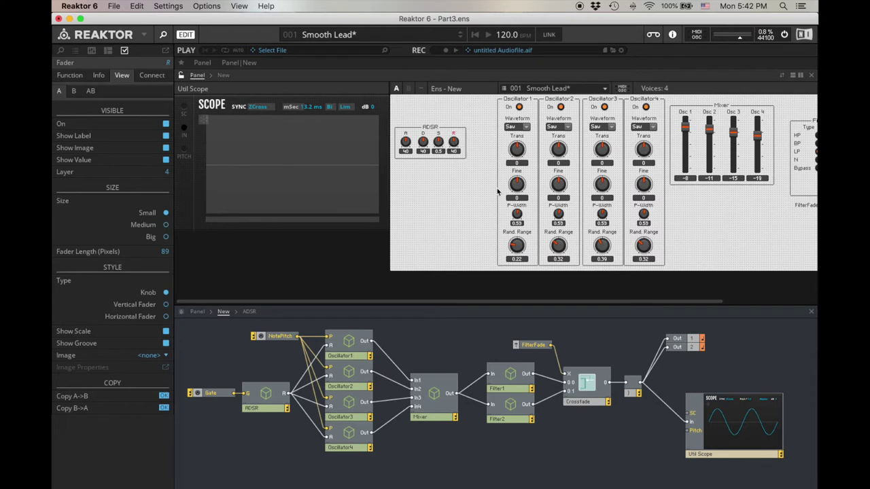
pyautogui.click(405, 141)
pyautogui.click(405, 141)
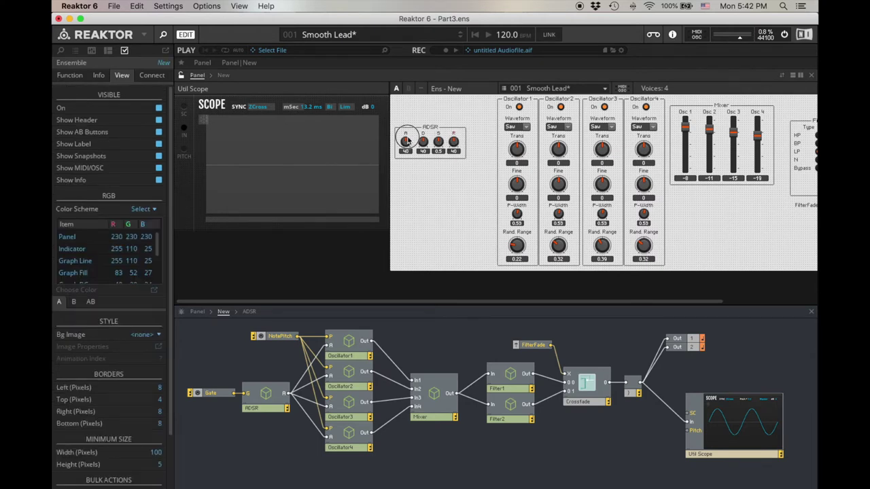
pyautogui.click(437, 211)
# Inside the ADSR macro, show the envelope graph on the panel without its label
pyautogui.doubleClick(271, 401)
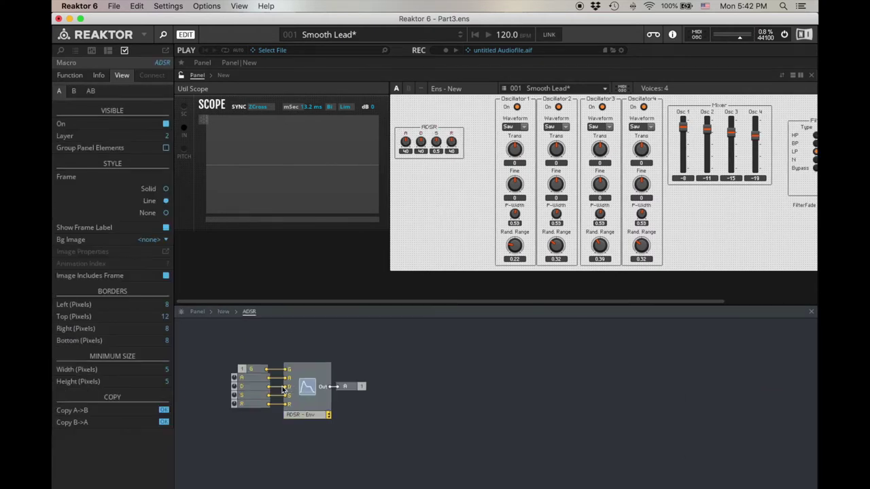
pyautogui.rightClick(319, 380)
pyautogui.click(322, 380)
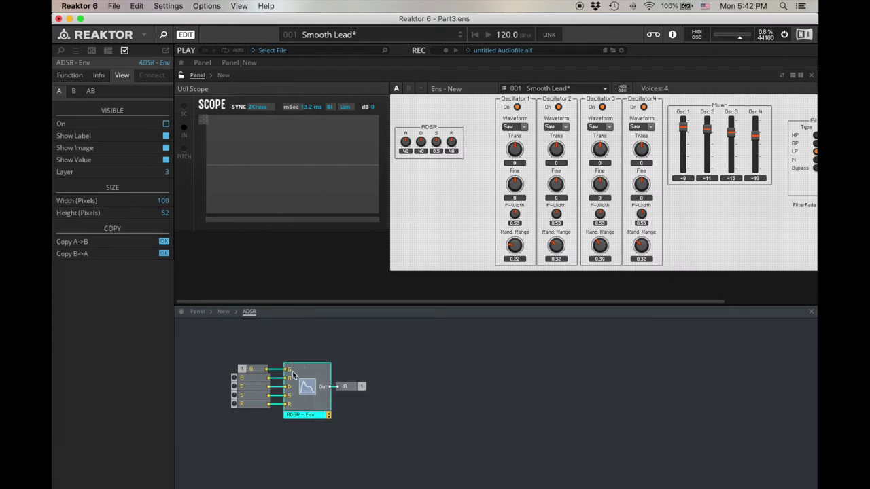
pyautogui.click(166, 123)
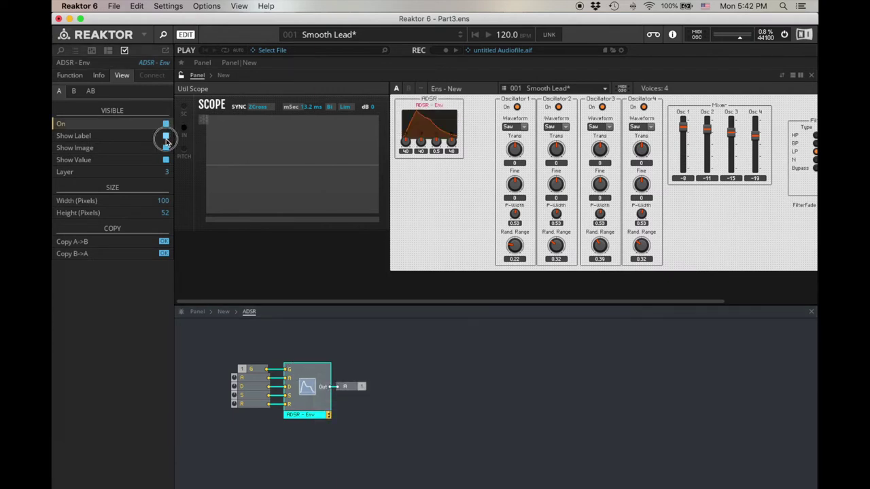
pyautogui.click(166, 136)
pyautogui.click(438, 110)
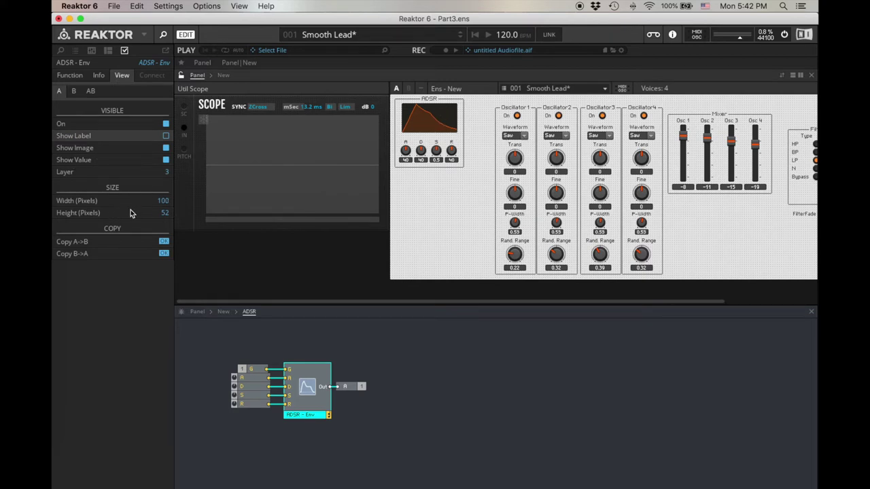
# Set the envelope graph's width to 100 pixels and select the ADSR macro frame
pyautogui.doubleClick(162, 201)
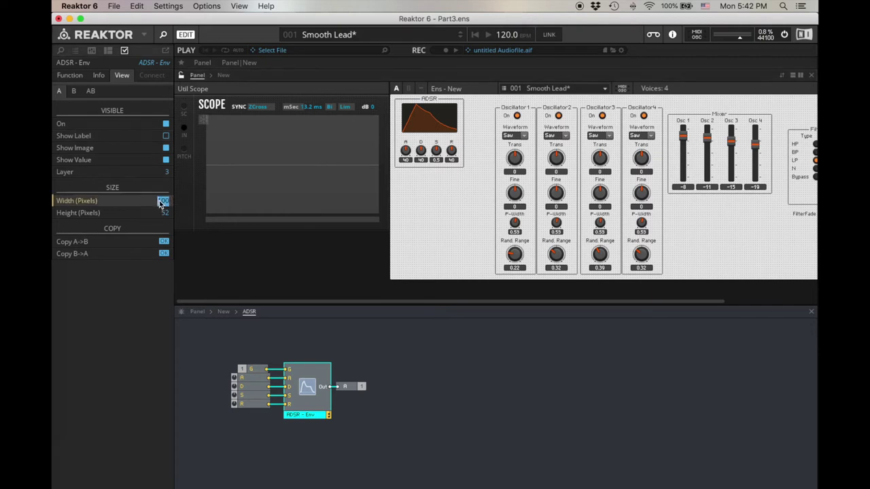
pyautogui.write('18')
pyautogui.press('Return')
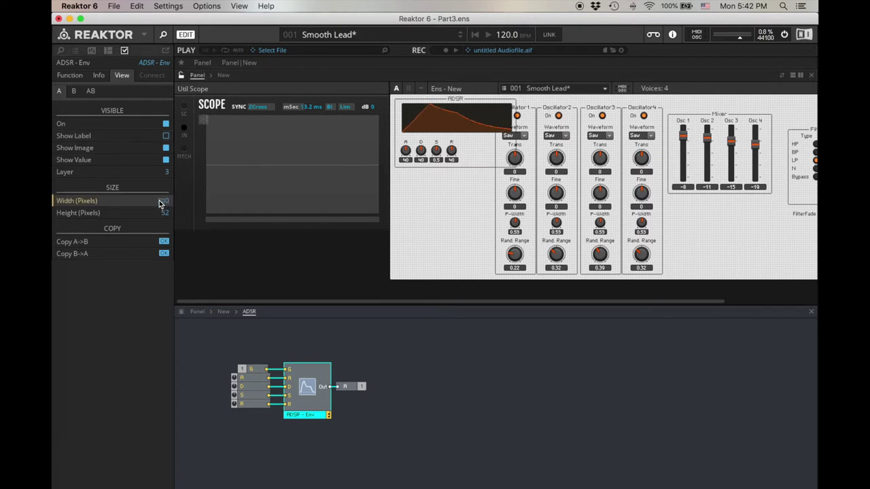
pyautogui.doubleClick(163, 202)
pyautogui.write('100')
pyautogui.press('Return')
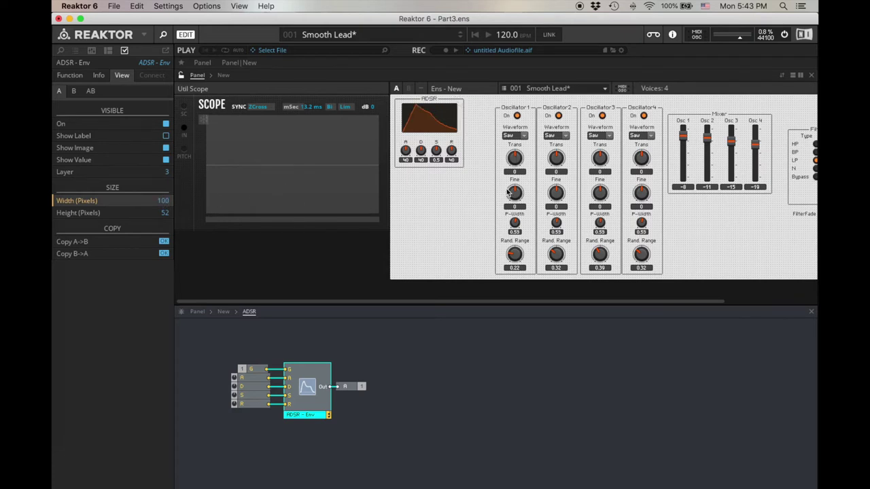
pyautogui.click(437, 121)
pyautogui.click(435, 106)
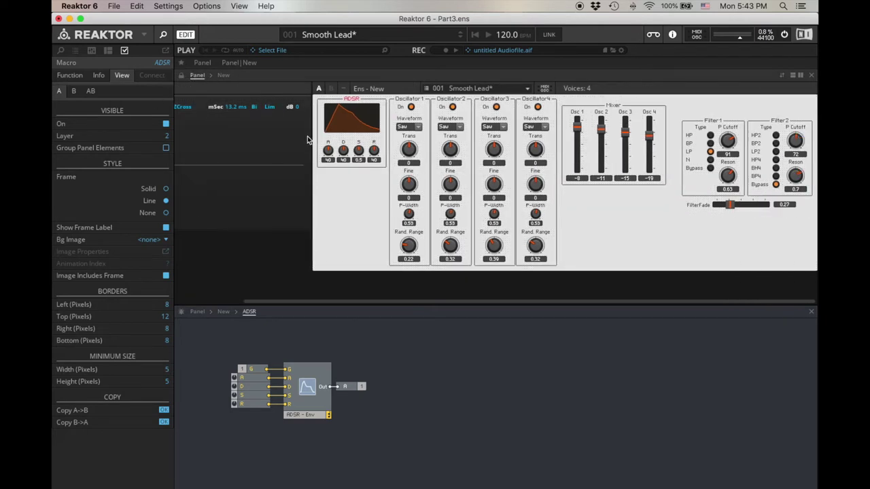
# Tune the envelope by ear to Attack 49 and Release 41, then show the snapshot browser
pyautogui.hscroll(3, 346, 140)
pyautogui.moveTo(328, 151); pyautogui.dragTo(332, 174)
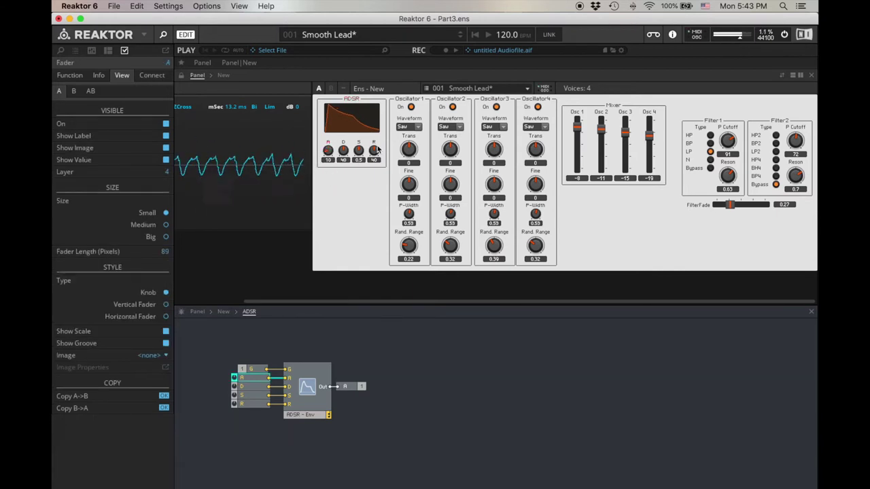
pyautogui.moveTo(378, 148); pyautogui.dragTo(377, 133)
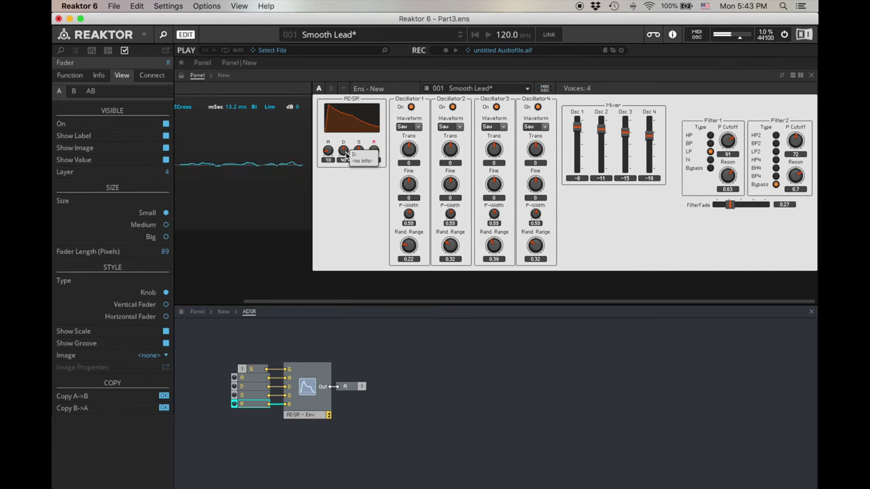
pyautogui.moveTo(373, 156)
pyautogui.mouseDown()
pyautogui.moveTo(383, 155)
pyautogui.moveTo(374, 159)
pyautogui.mouseUp()
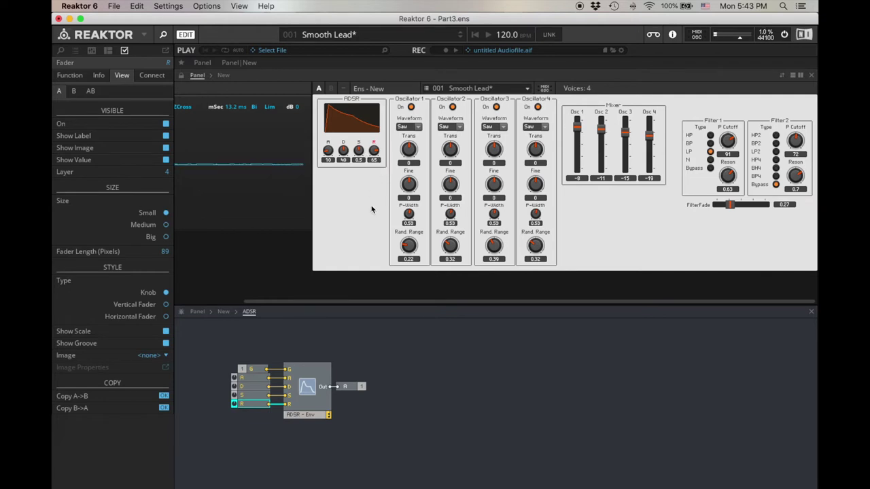
pyautogui.moveTo(375, 155); pyautogui.dragTo(377, 194)
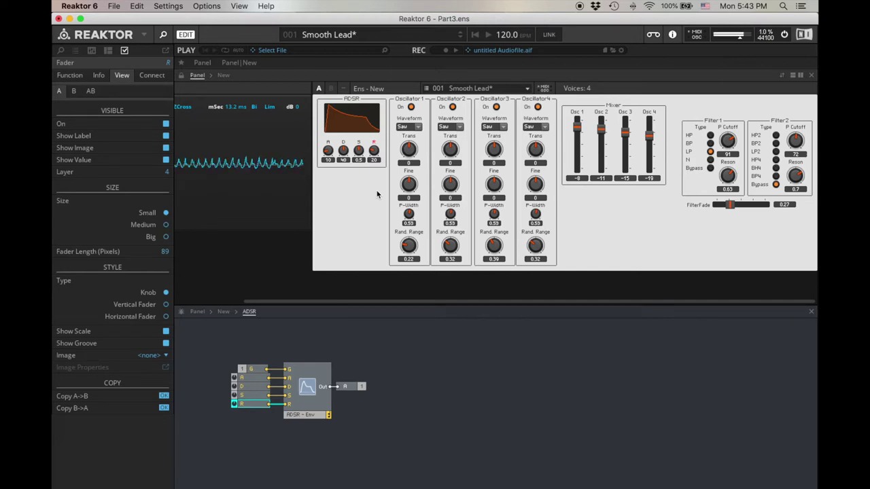
pyautogui.moveTo(377, 156); pyautogui.dragTo(376, 138)
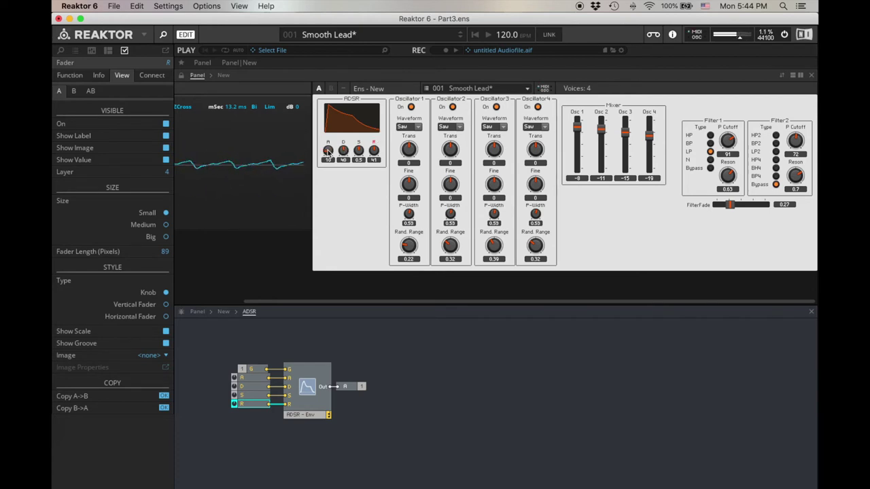
pyautogui.moveTo(328, 151); pyautogui.dragTo(331, 120)
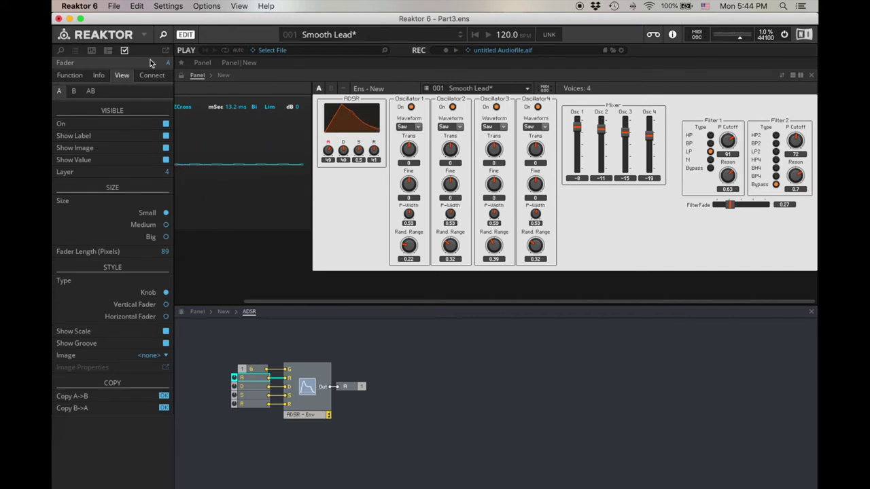
pyautogui.click(76, 51)
# Store the current sound as the Smooth Lead embedded snapshot and switch to Digital Crunch
pyautogui.click(85, 80)
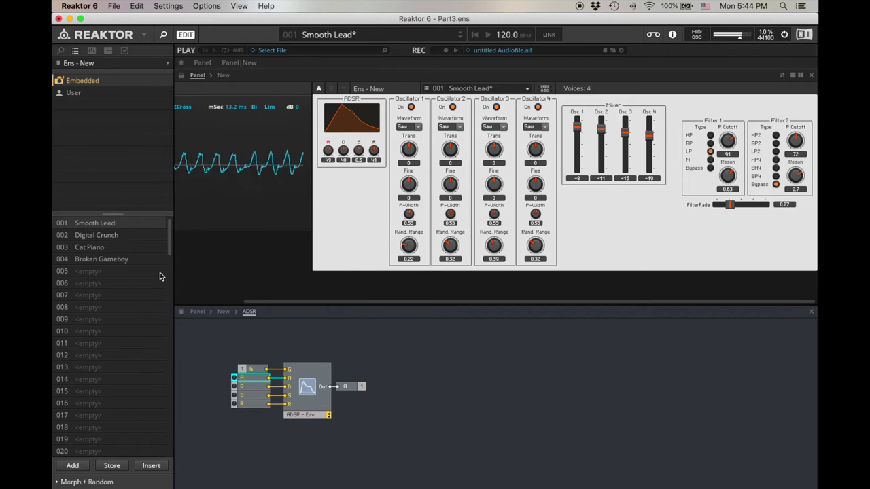
pyautogui.click(113, 467)
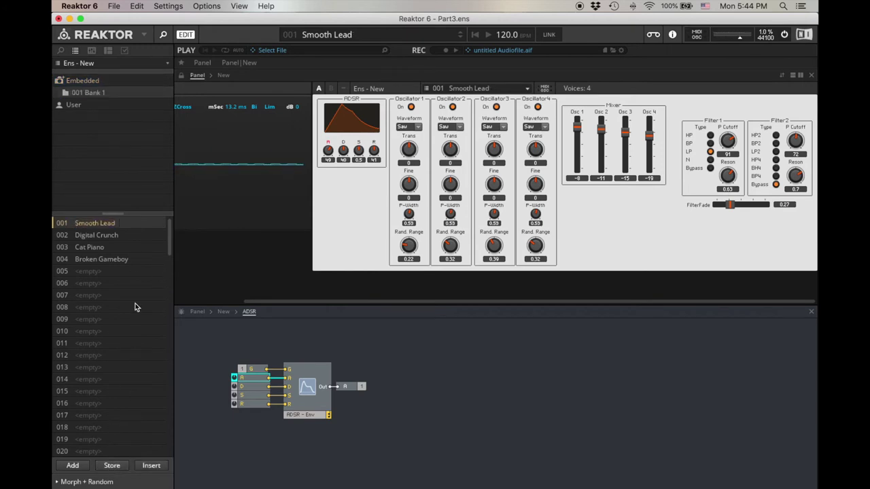
pyautogui.click(110, 234)
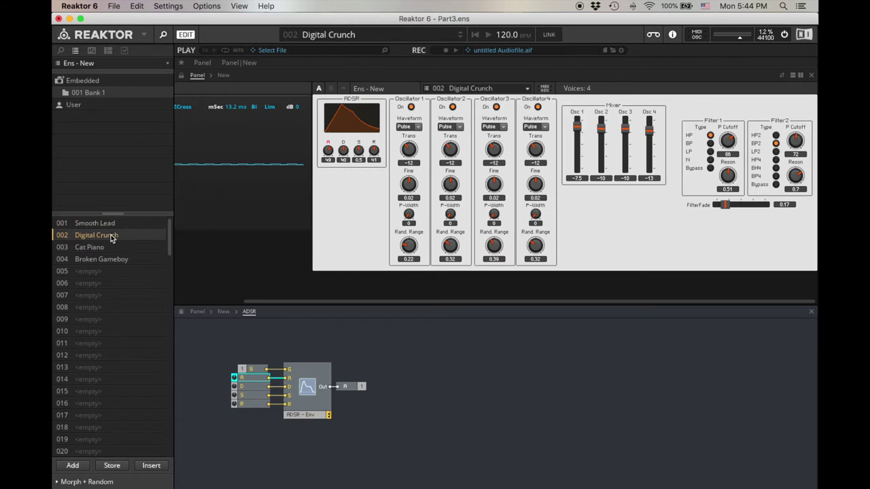
# Reshape Digital Crunch to Attack 15 and Sustain 0.84, and store it
pyautogui.moveTo(328, 151); pyautogui.dragTo(333, 178)
pyautogui.moveTo(358, 150); pyautogui.dragTo(347, 186)
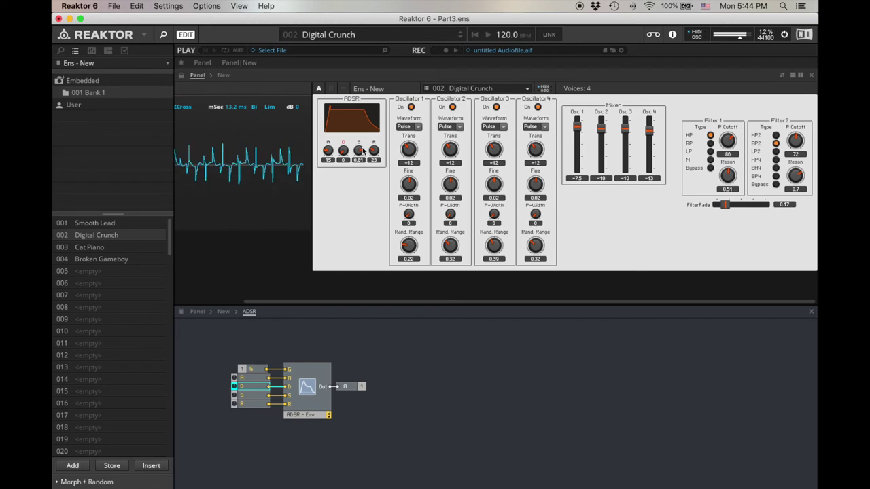
pyautogui.moveTo(363, 150)
pyautogui.mouseDown()
pyautogui.moveTo(359, 142)
pyautogui.moveTo(353, 150)
pyautogui.moveTo(374, 148)
pyautogui.mouseUp()
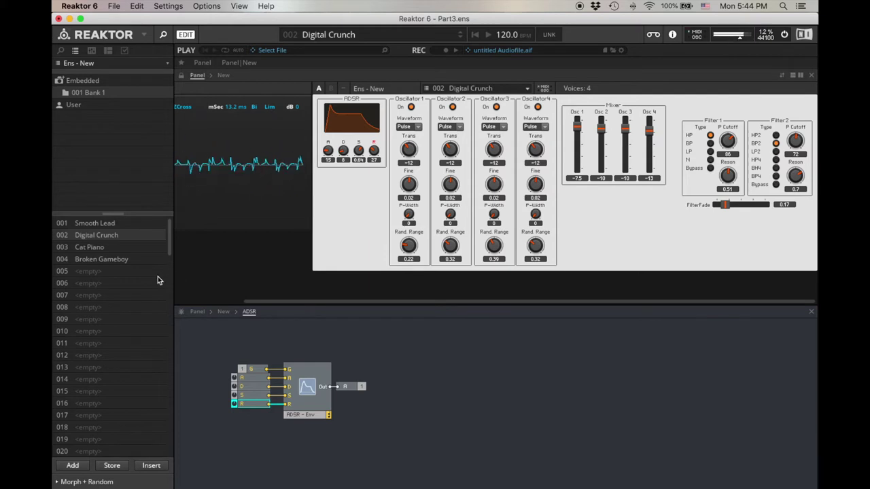
pyautogui.click(114, 467)
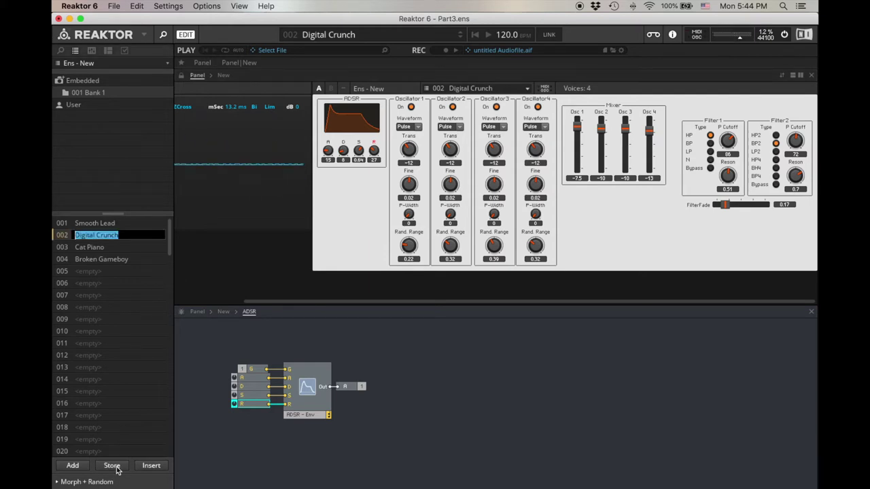
pyautogui.click(114, 467)
pyautogui.click(103, 250)
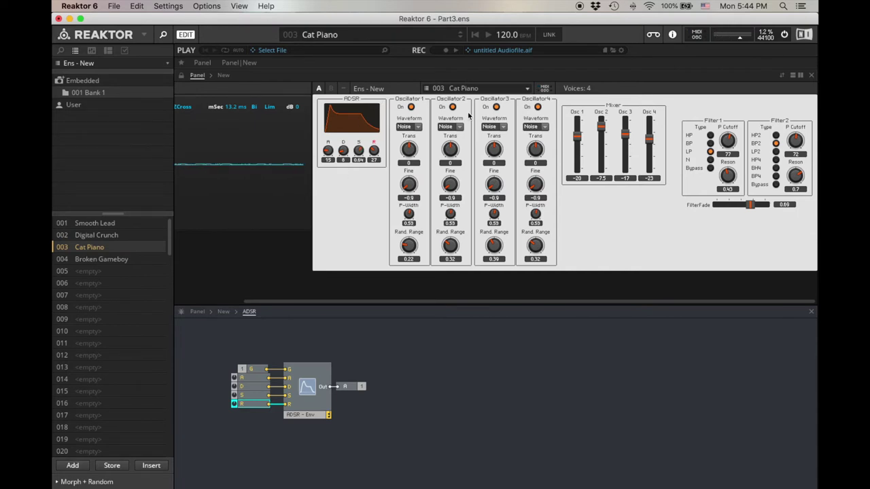
# Set the four oscillator waveforms to Pulse, Pulse, Tri and Saw
pyautogui.click(404, 128)
pyautogui.click(405, 140)
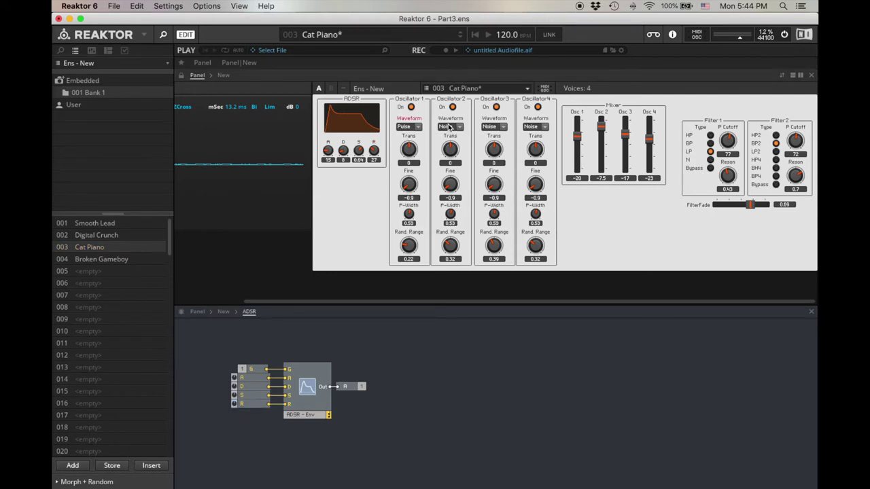
pyautogui.click(452, 127)
pyautogui.click(445, 140)
pyautogui.click(494, 127)
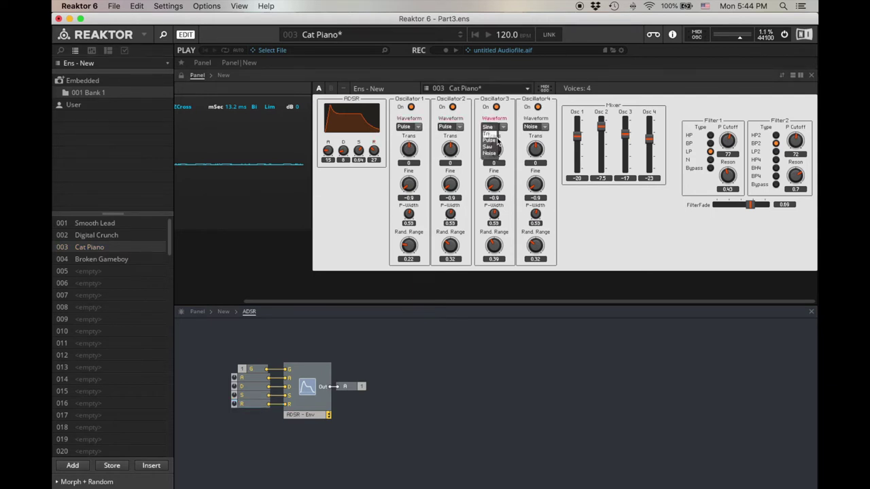
pyautogui.click(487, 133)
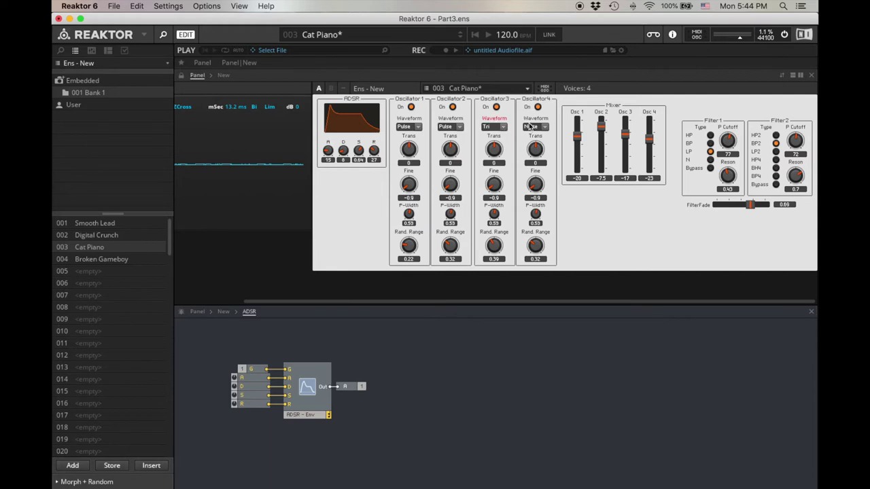
pyautogui.click(536, 127)
pyautogui.click(533, 147)
# Set the release to 40 and store the Cat Piano snapshot
pyautogui.moveTo(373, 157); pyautogui.dragTo(342, 157)
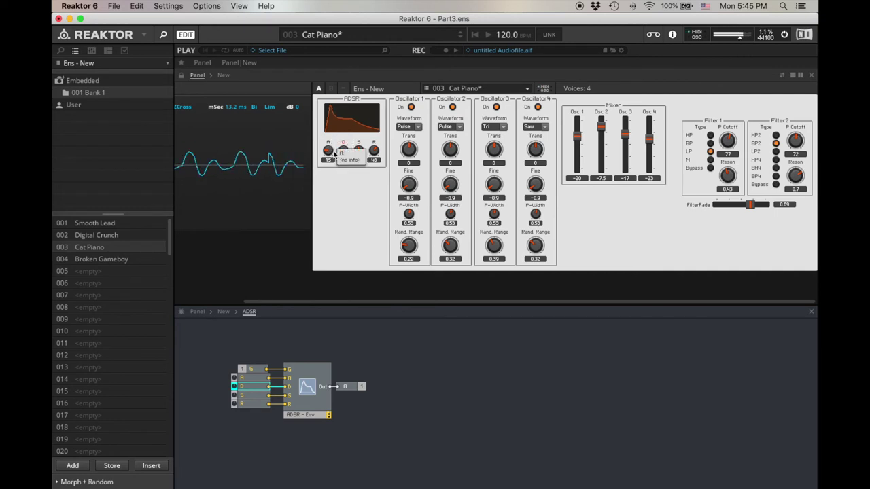
pyautogui.click(112, 465)
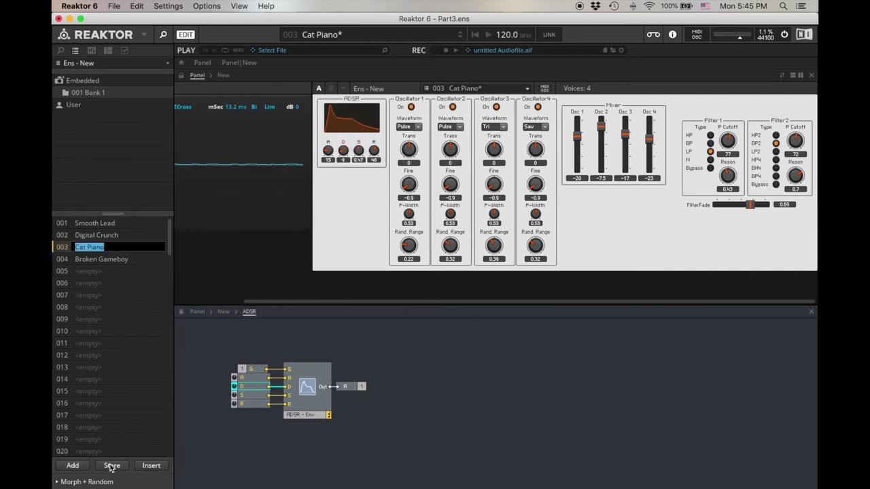
pyautogui.click(122, 224)
# Play through the Digital Crunch, Cat Piano and Smooth Lead snapshots, ending on Smooth Lead
pyautogui.click(117, 235)
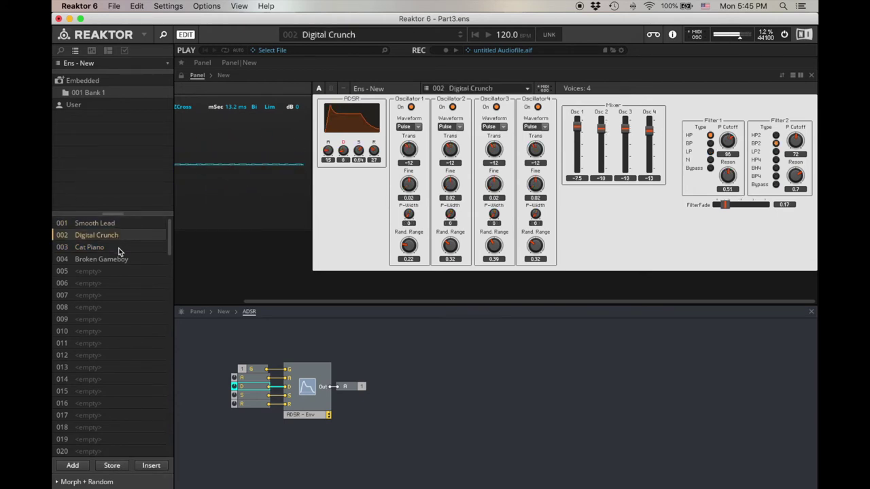
pyautogui.click(119, 250)
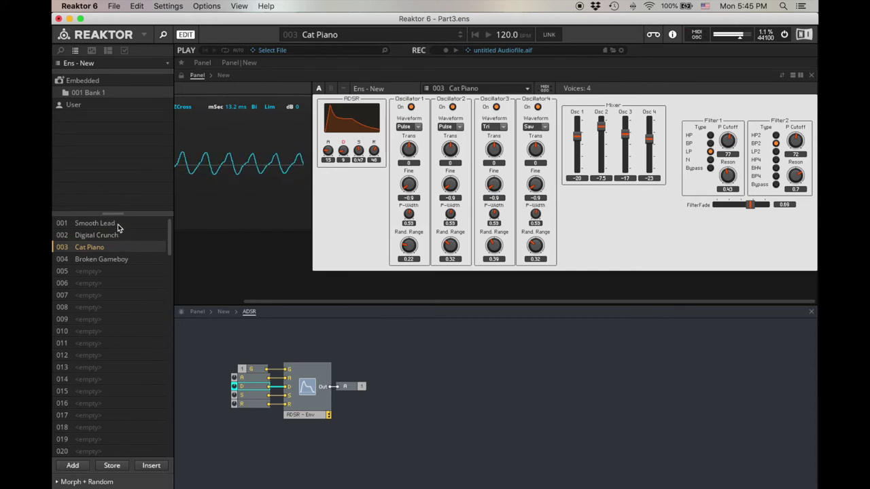
pyautogui.click(117, 224)
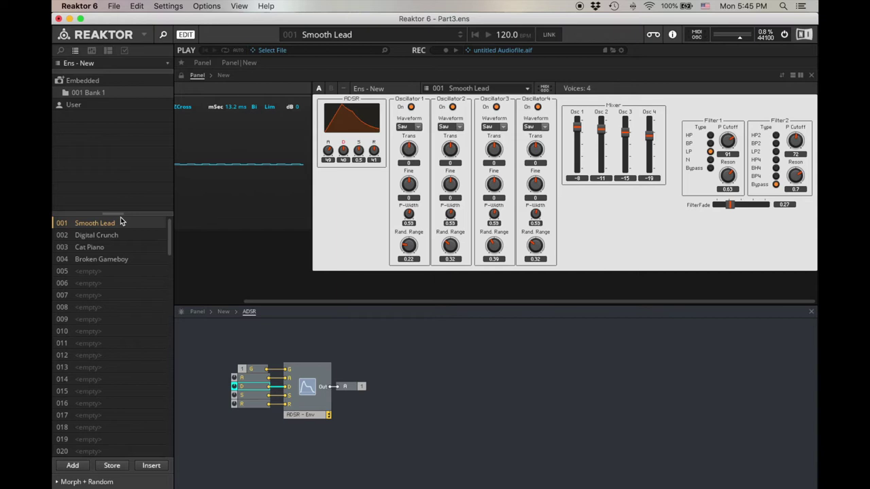
pyautogui.click(617, 333)
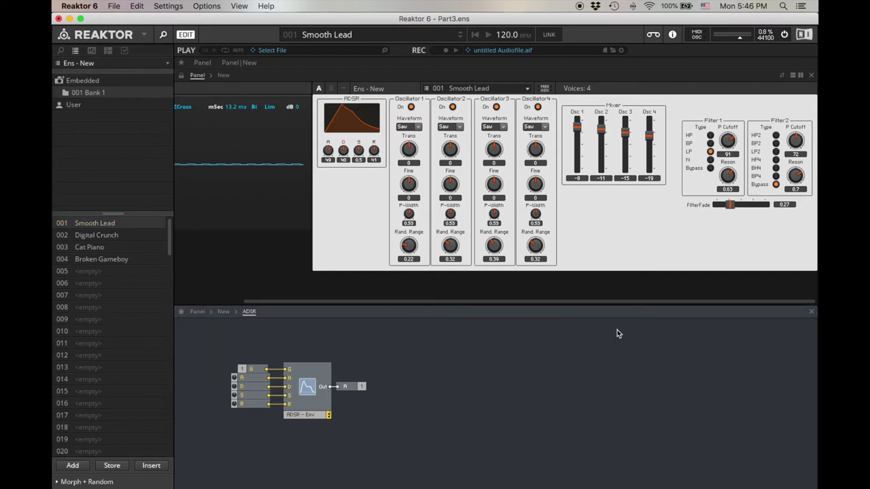
# Add a new empty macro named 'Env Filter' just below the filters
pyautogui.doubleClick(476, 358)
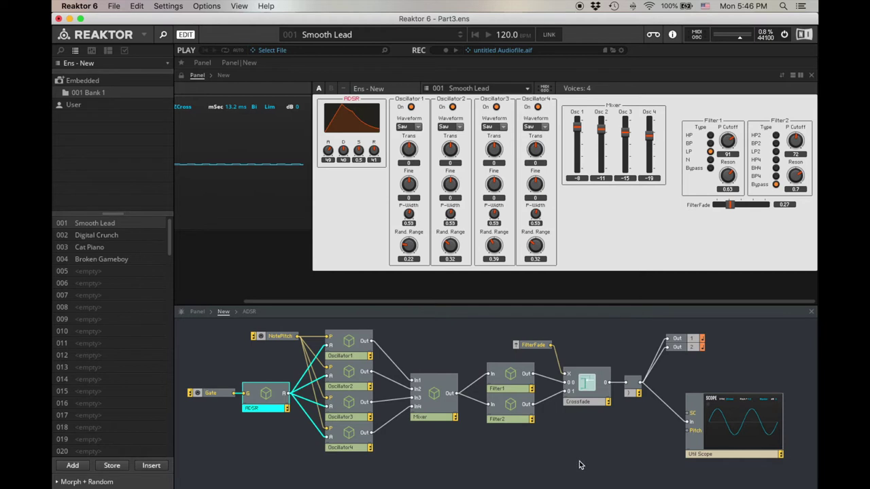
pyautogui.rightClick(483, 441)
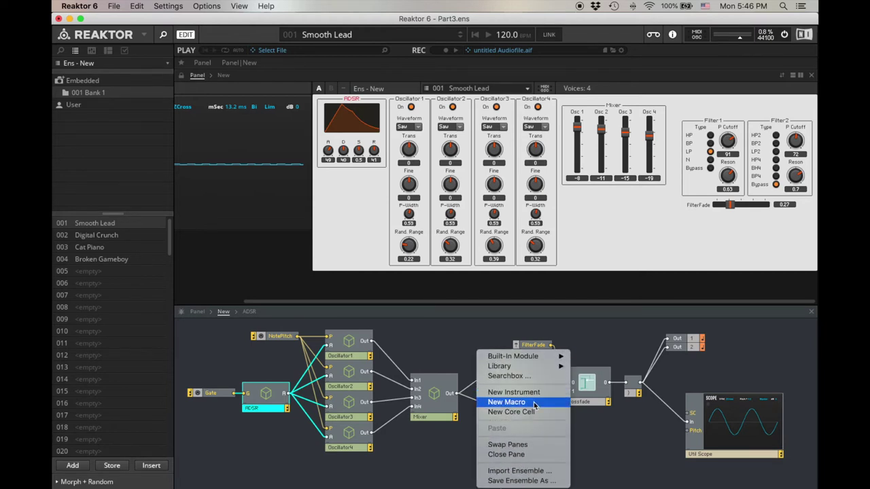
pyautogui.click(534, 405)
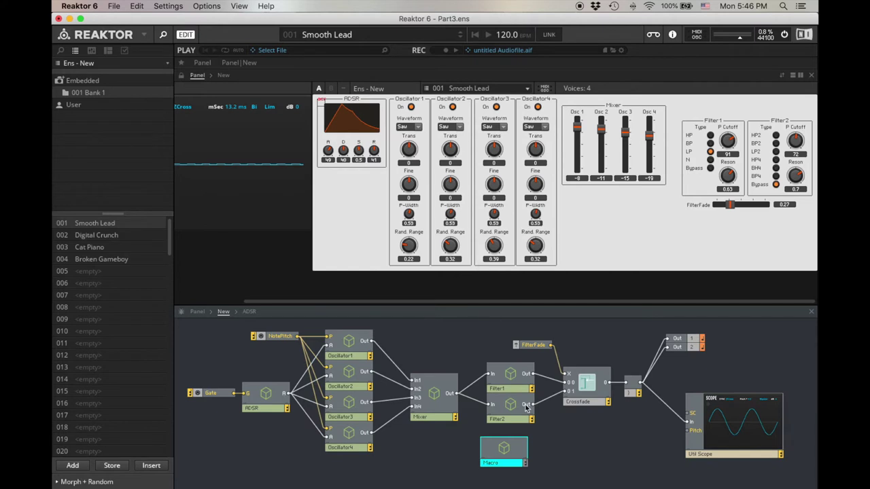
pyautogui.doubleClick(499, 463)
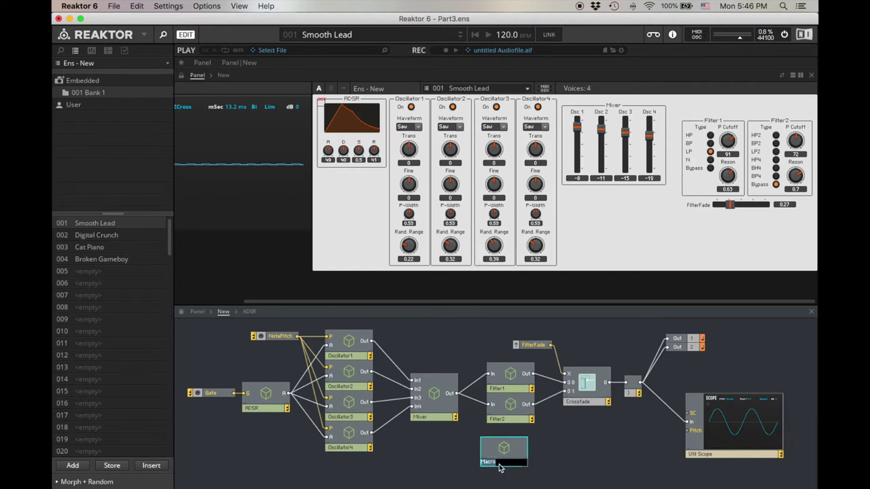
pyautogui.write('Env Filter')
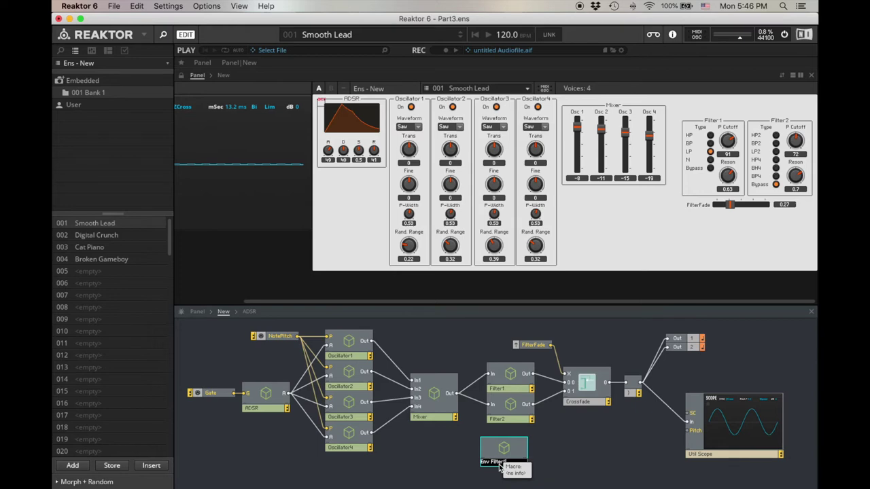
pyautogui.click(575, 460)
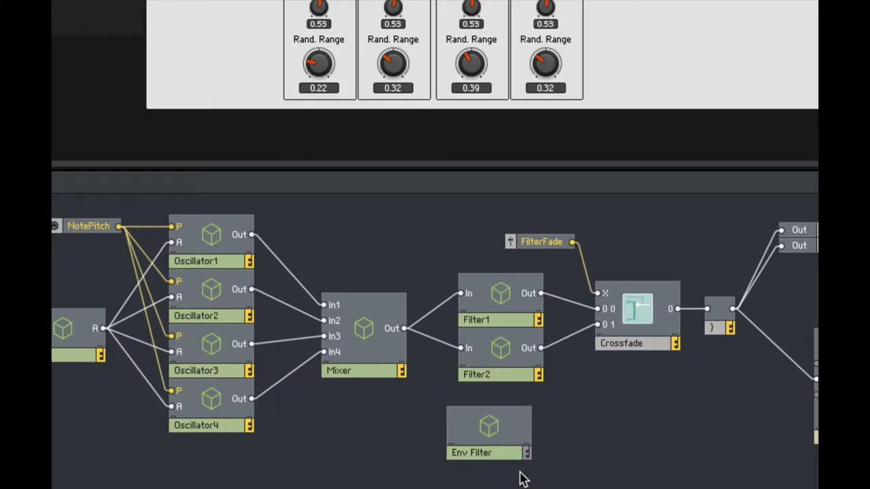
pyautogui.click(489, 424)
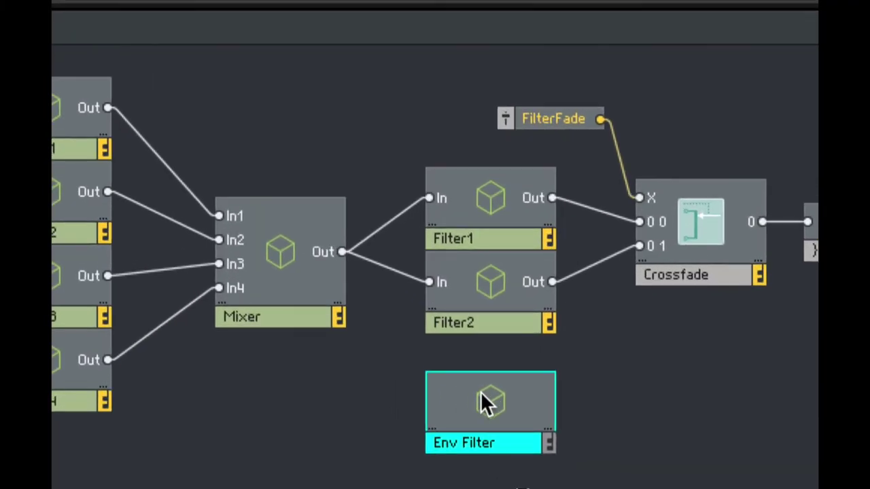
pyautogui.moveTo(480, 393); pyautogui.dragTo(480, 399)
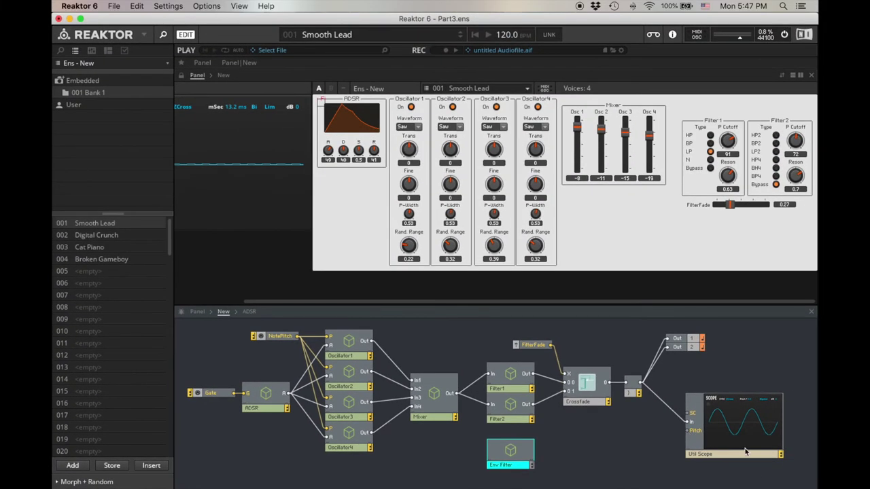
# Shift the outputs and scope right and insert a Switch module after the Crossfade
pyautogui.click(765, 469)
pyautogui.moveTo(765, 469); pyautogui.dragTo(627, 330)
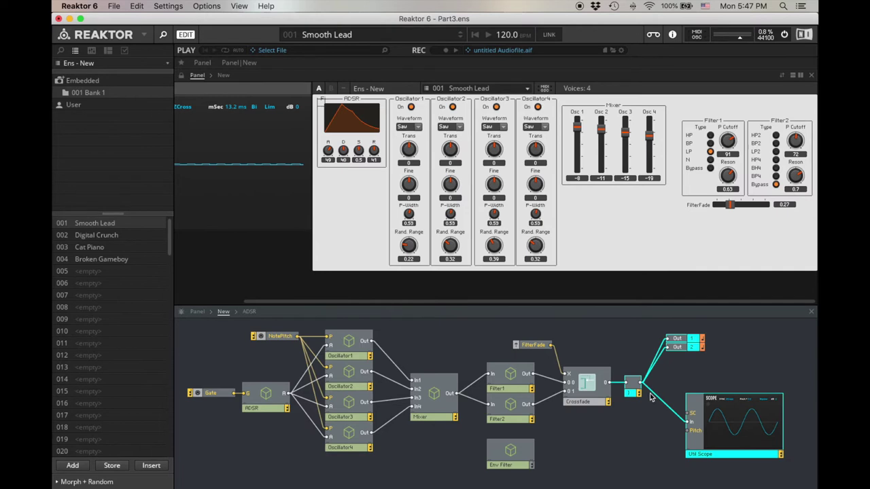
pyautogui.moveTo(639, 393); pyautogui.dragTo(703, 394)
pyautogui.click(641, 398)
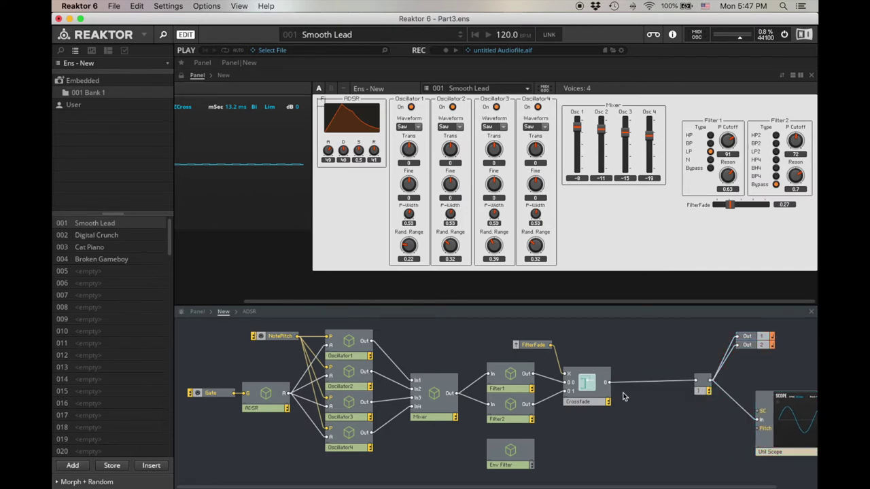
pyautogui.rightClick(625, 394)
pyautogui.moveTo(734, 304)
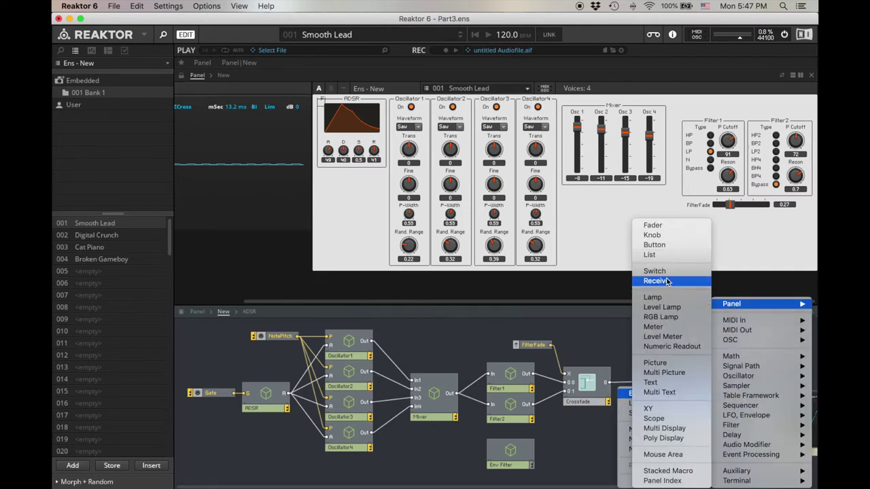
pyautogui.click(657, 271)
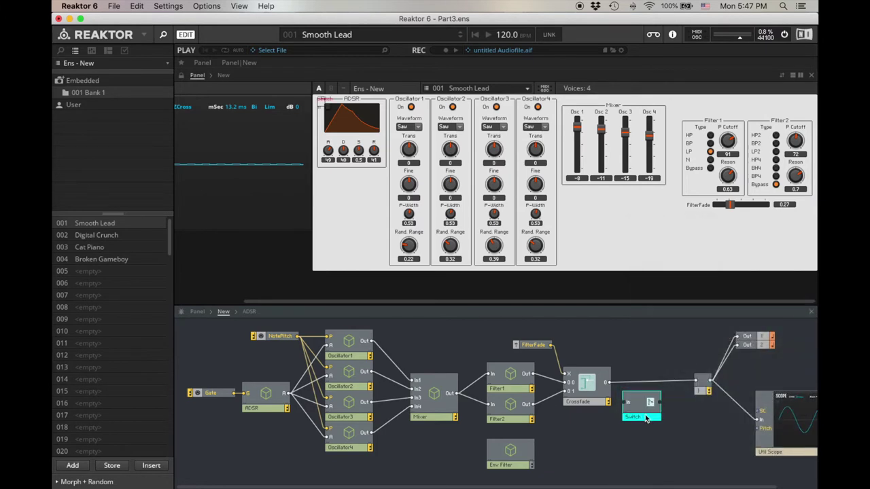
pyautogui.moveTo(646, 418); pyautogui.dragTo(646, 431)
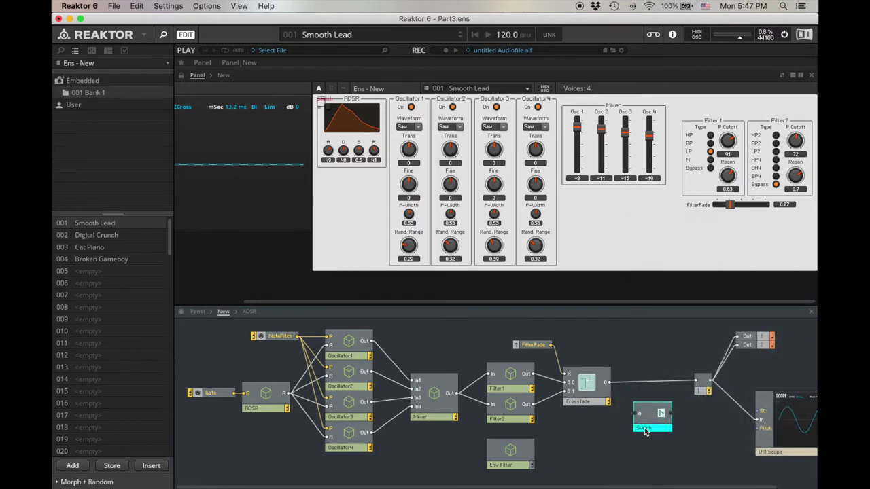
# Name the switch 'Filter' and feed the Crossfade output into its input
pyautogui.doubleClick(646, 429)
pyautogui.write('Filter')
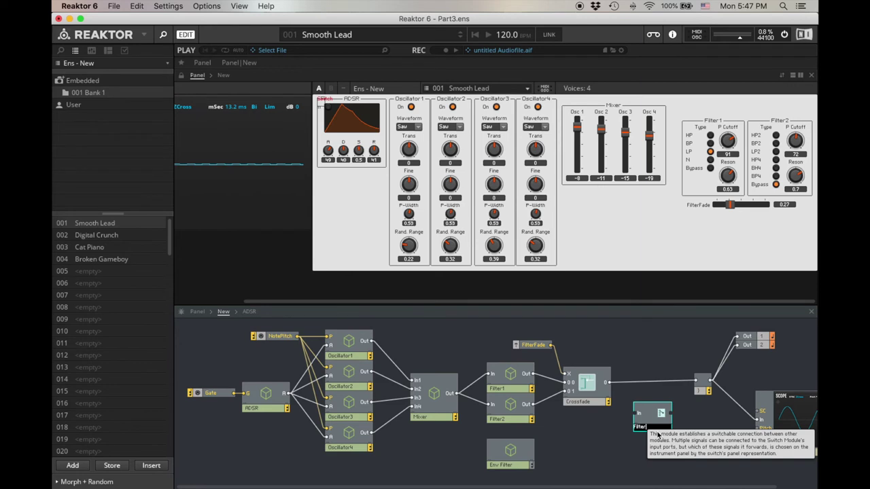
pyautogui.click(621, 443)
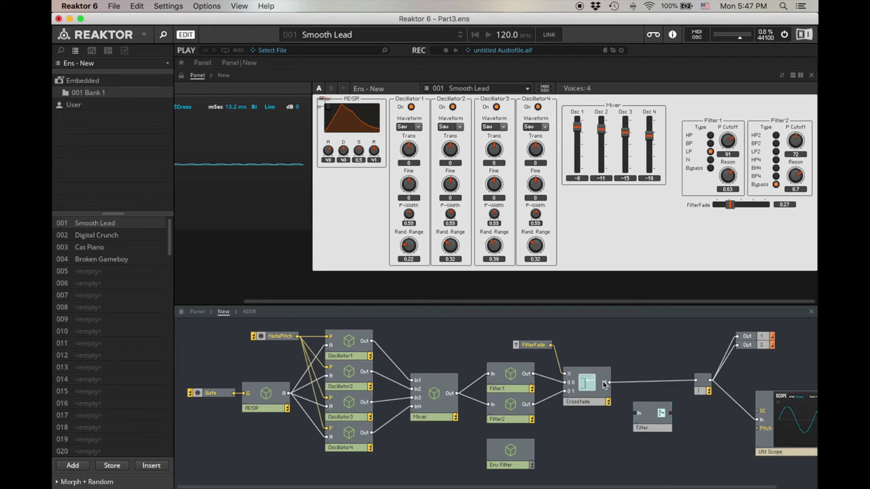
pyautogui.moveTo(609, 385); pyautogui.dragTo(642, 418)
# Add an Out port inside the Env Filter macro
pyautogui.doubleClick(520, 451)
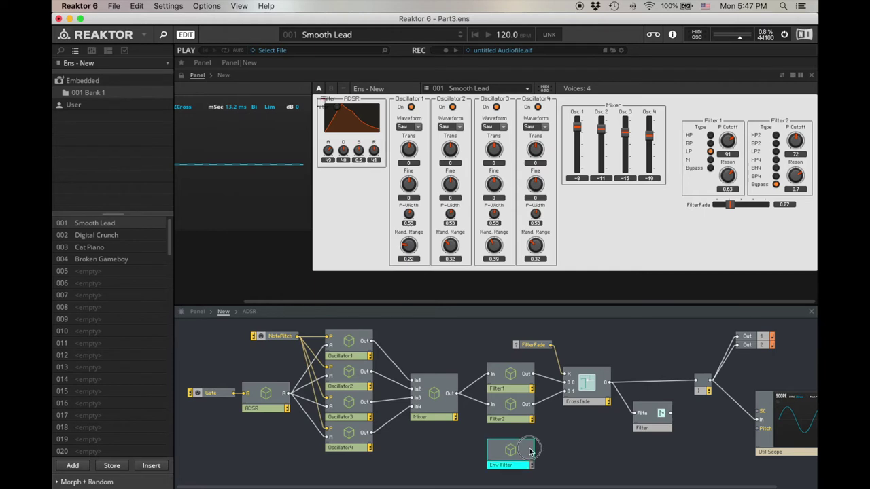
pyautogui.rightClick(461, 347)
pyautogui.moveTo(461, 348)
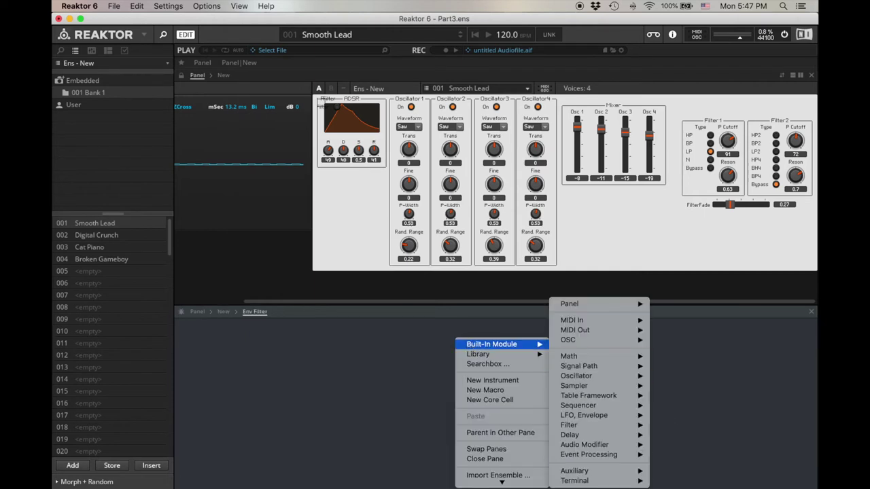
pyautogui.moveTo(632, 484)
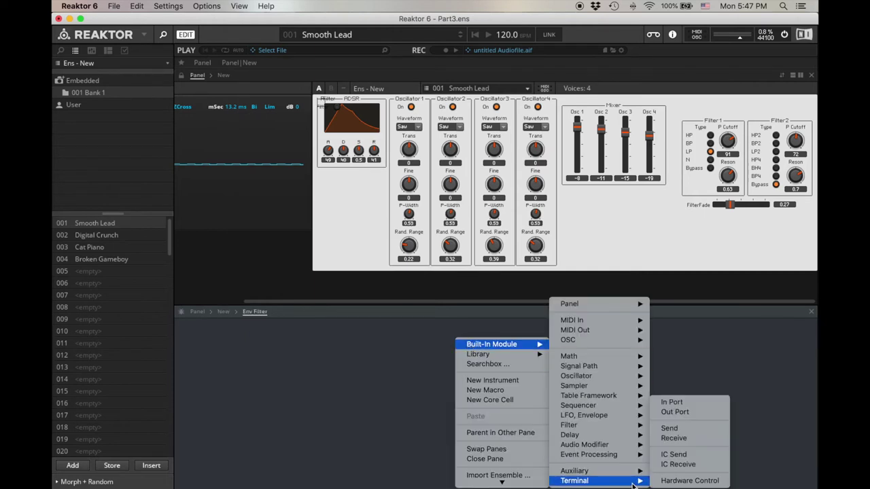
pyautogui.click(694, 411)
# Wire the Env Filter output into the Filter switch's second input and nudge the switch up
pyautogui.doubleClick(516, 383)
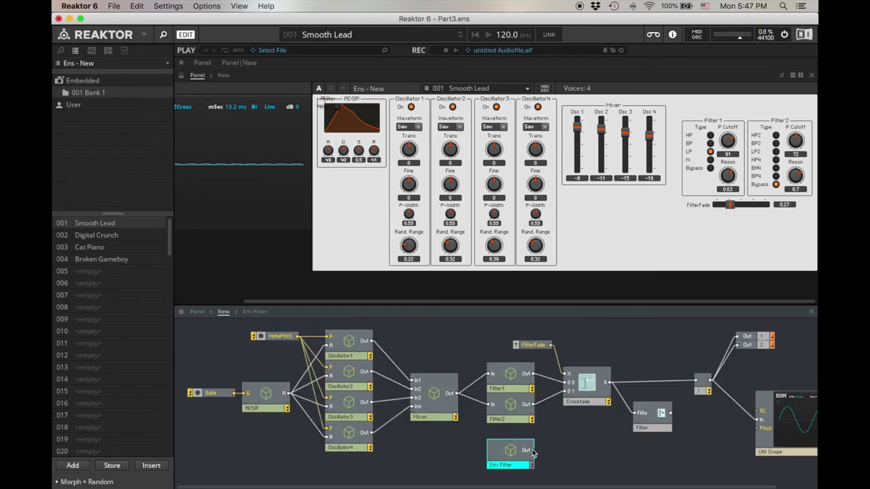
pyautogui.moveTo(534, 451); pyautogui.dragTo(642, 421)
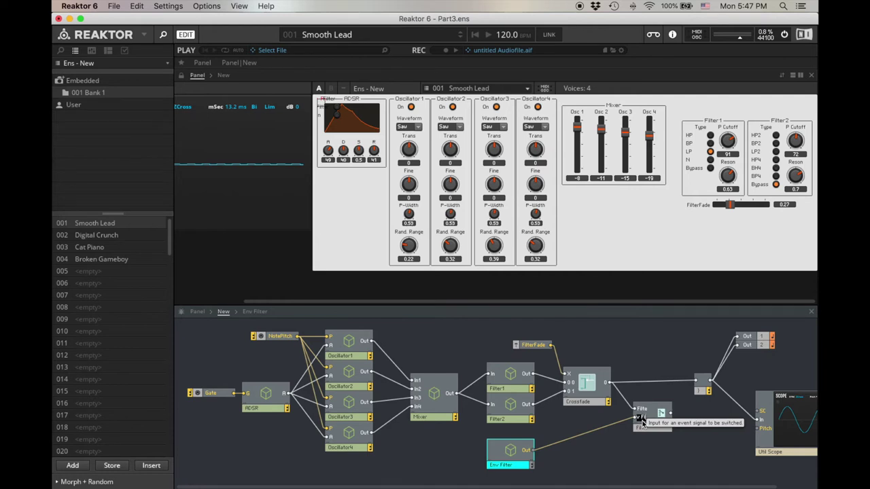
pyautogui.click(663, 468)
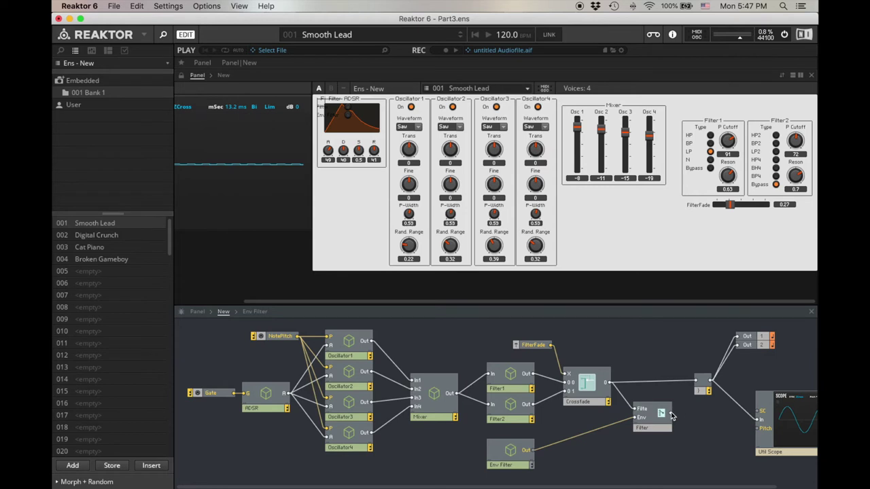
pyautogui.moveTo(656, 418); pyautogui.dragTo(658, 395)
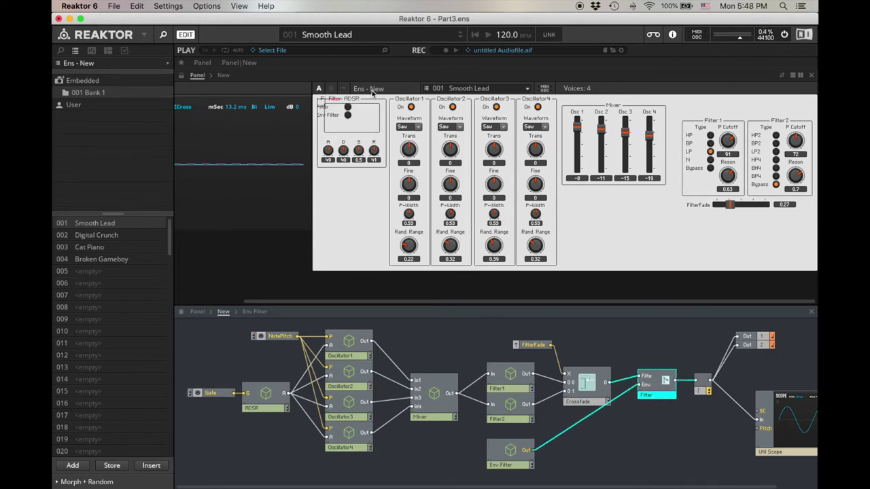
# Place the Filter switch under FilterFade on the panel, delete the Scope, and lower the Out modules
pyautogui.click(181, 74)
pyautogui.moveTo(346, 102); pyautogui.dragTo(748, 222)
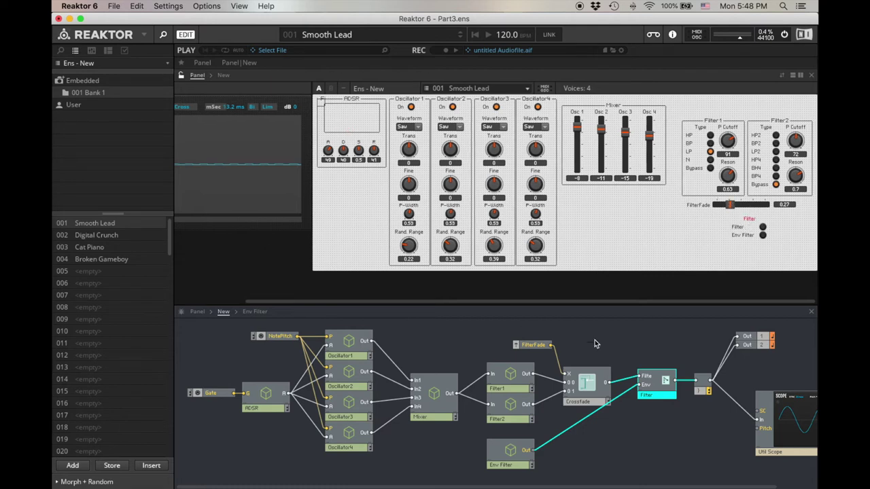
pyautogui.click(783, 427)
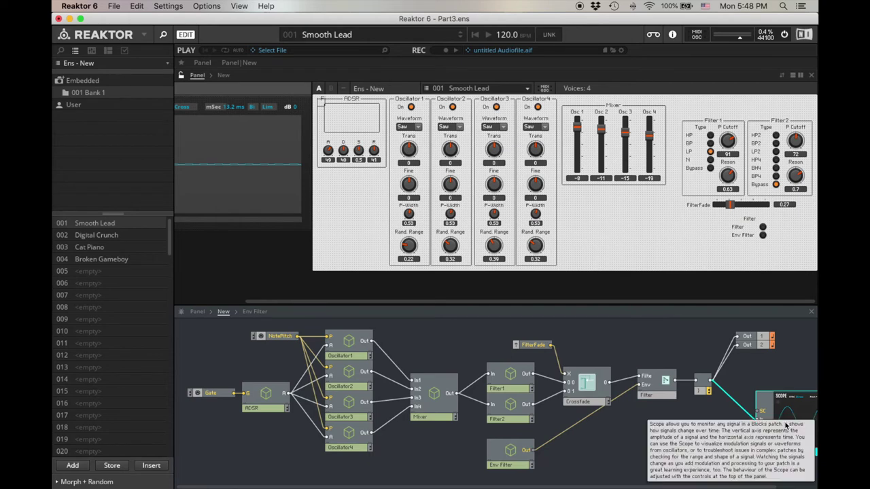
pyautogui.press('Delete')
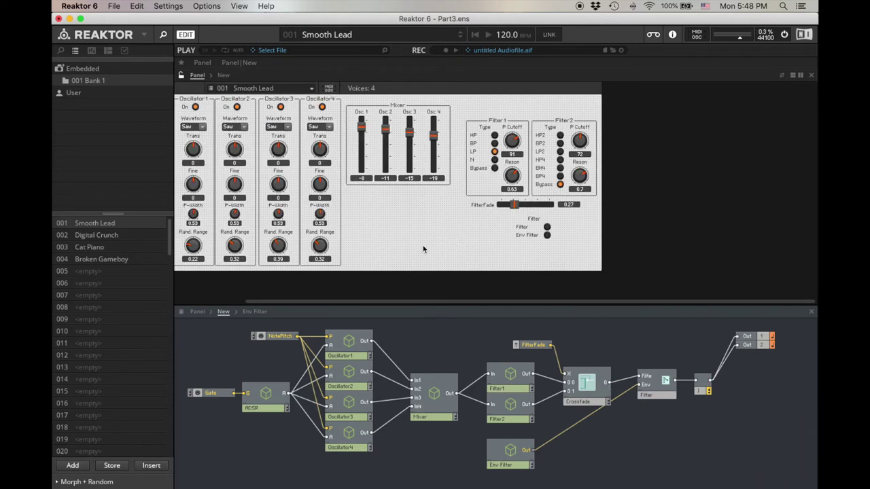
pyautogui.moveTo(747, 335); pyautogui.dragTo(746, 378)
pyautogui.click(728, 355)
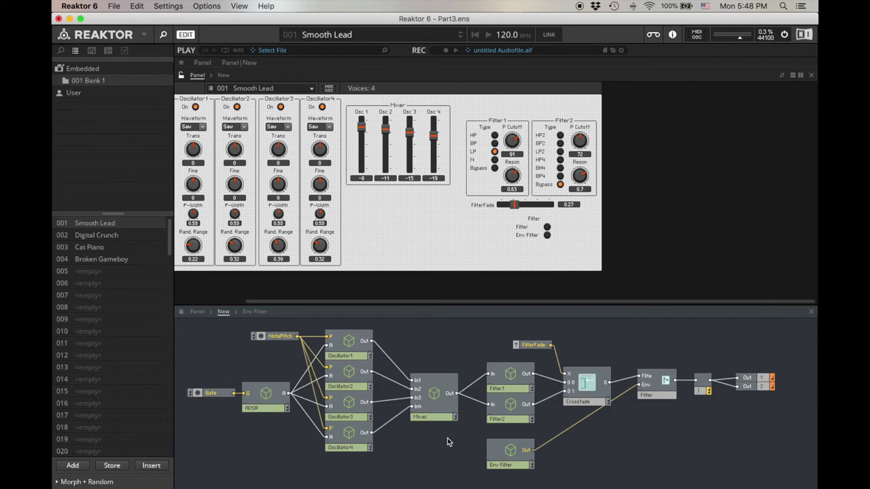
# Add an In port to Env Filter and feed the Mixer output into it
pyautogui.doubleClick(510, 452)
pyautogui.rightClick(253, 337)
pyautogui.moveTo(254, 337)
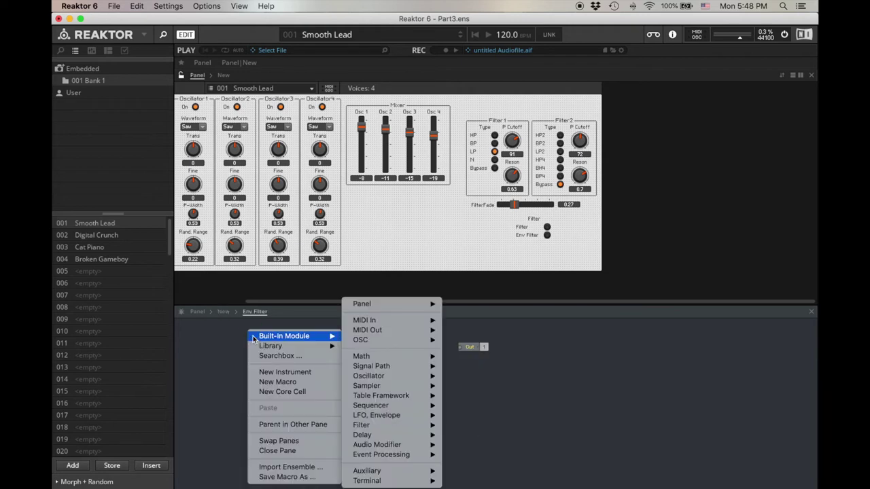
pyautogui.moveTo(407, 481)
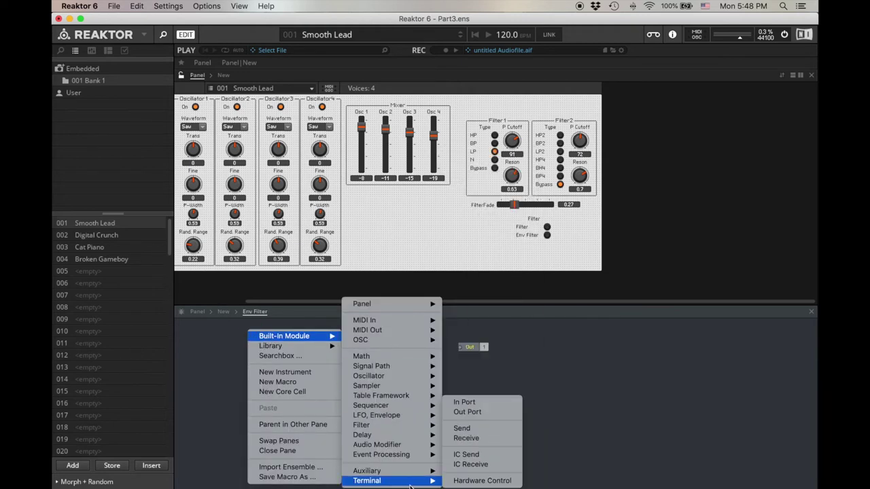
pyautogui.click(467, 402)
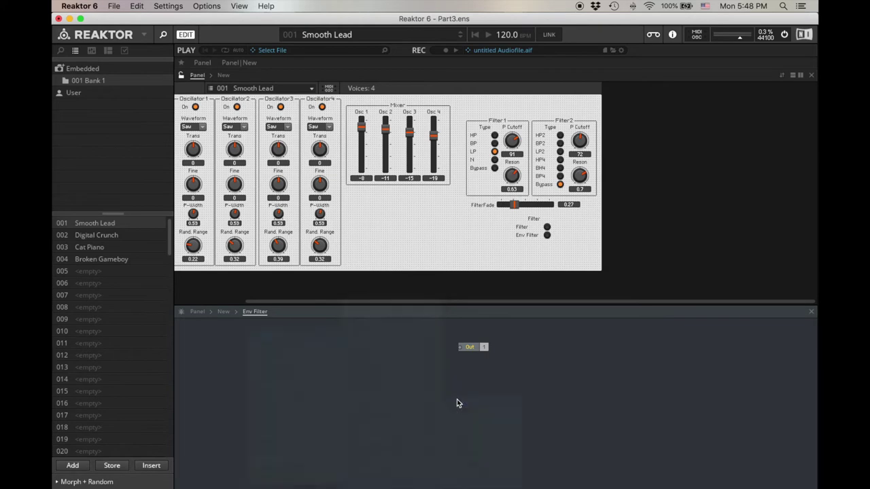
pyautogui.doubleClick(370, 375)
pyautogui.moveTo(456, 398); pyautogui.dragTo(494, 452)
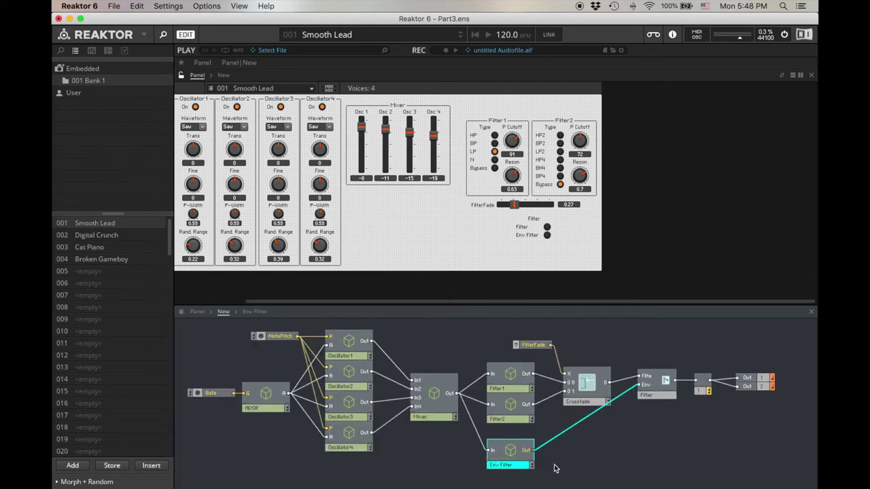
# Add a second input port named Env and position it below the In port
pyautogui.doubleClick(511, 452)
pyautogui.click(301, 379)
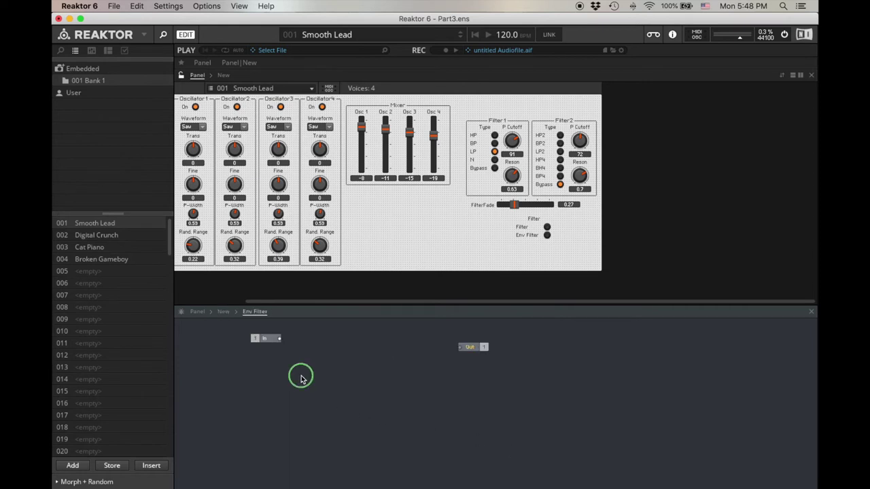
pyautogui.moveTo(301, 378)
pyautogui.moveTo(469, 485)
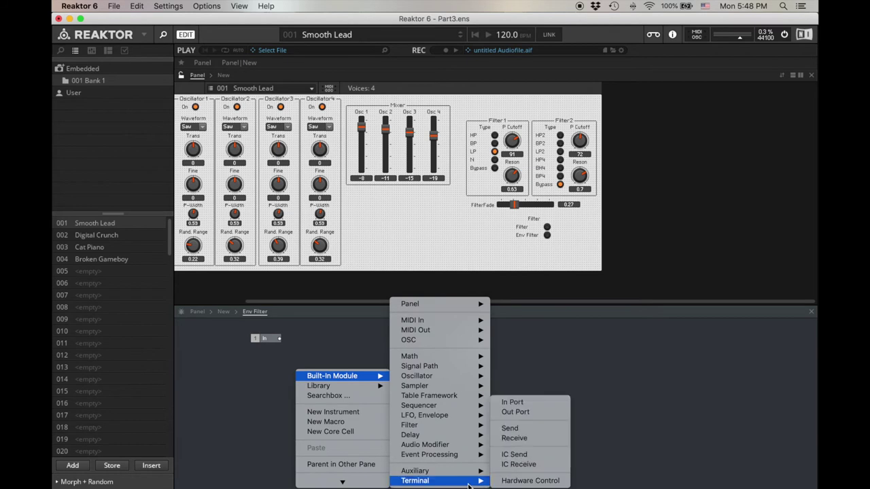
pyautogui.click(509, 401)
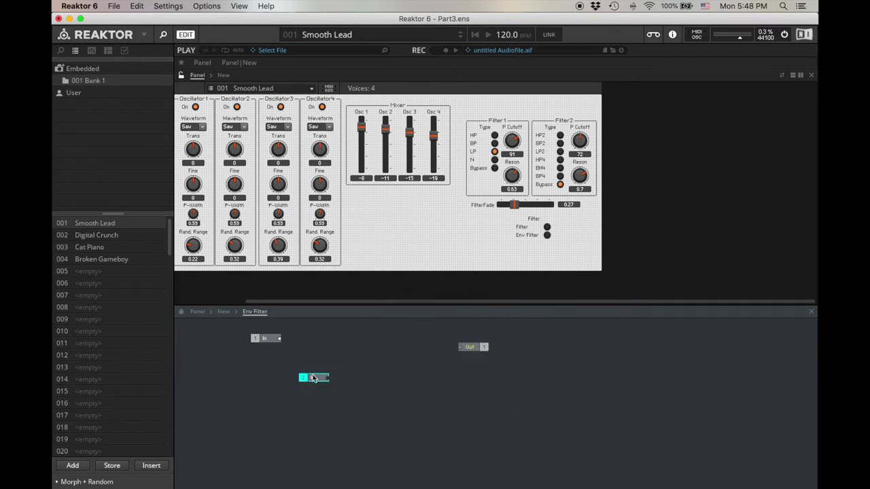
pyautogui.doubleClick(317, 379)
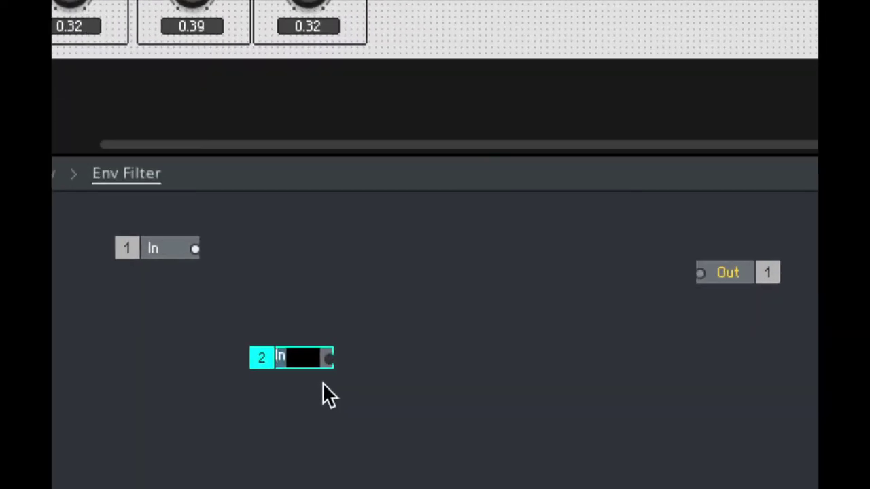
pyautogui.write('Env')
pyautogui.press('Return')
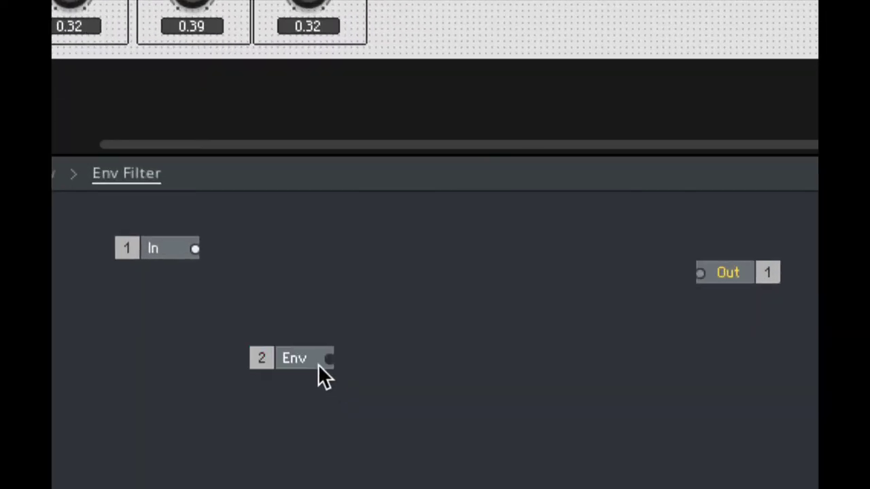
pyautogui.moveTo(318, 365); pyautogui.dragTo(175, 335)
pyautogui.doubleClick(264, 367)
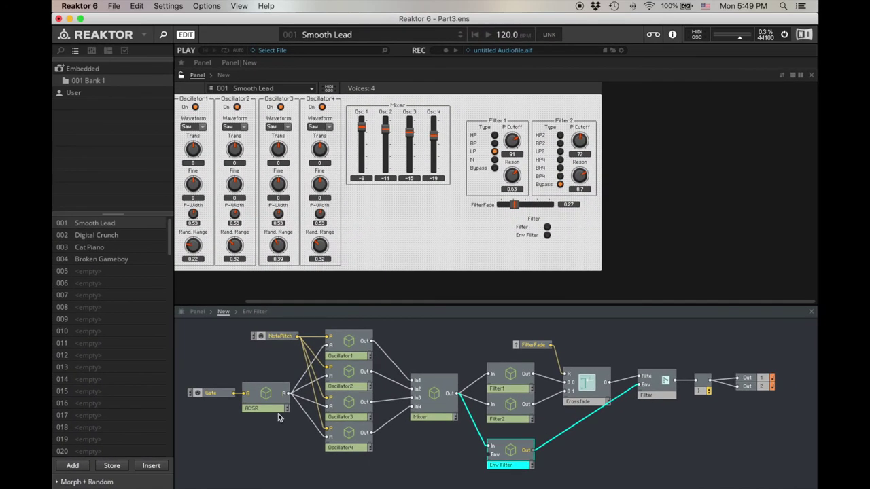
# Wire the ADSR output into Env Filter's Env input and move Gate and ADSR lower
pyautogui.moveTo(278, 417); pyautogui.dragTo(193, 358)
pyautogui.moveTo(286, 393); pyautogui.dragTo(489, 454)
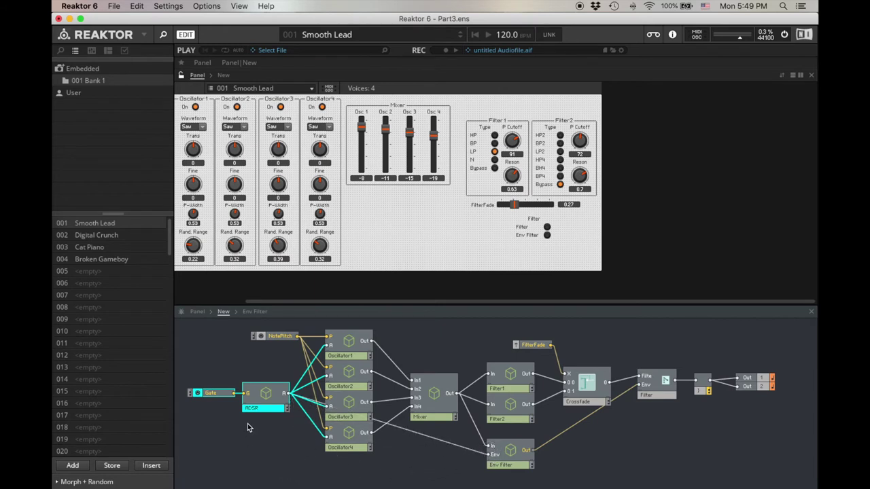
pyautogui.moveTo(251, 407); pyautogui.dragTo(259, 474)
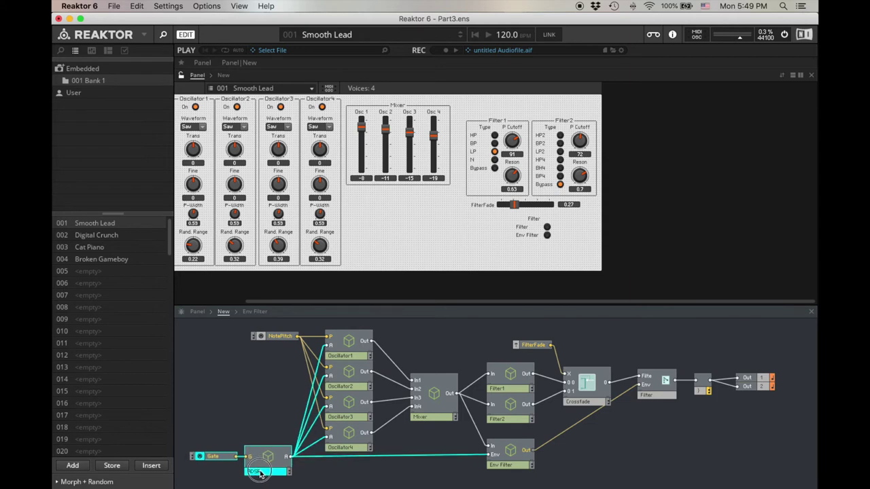
pyautogui.click(505, 471)
pyautogui.moveTo(505, 474); pyautogui.dragTo(506, 476)
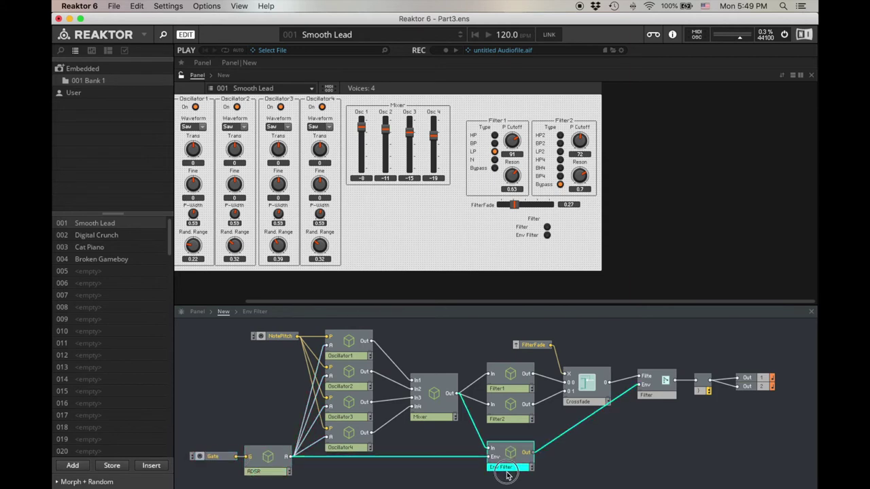
pyautogui.click(592, 482)
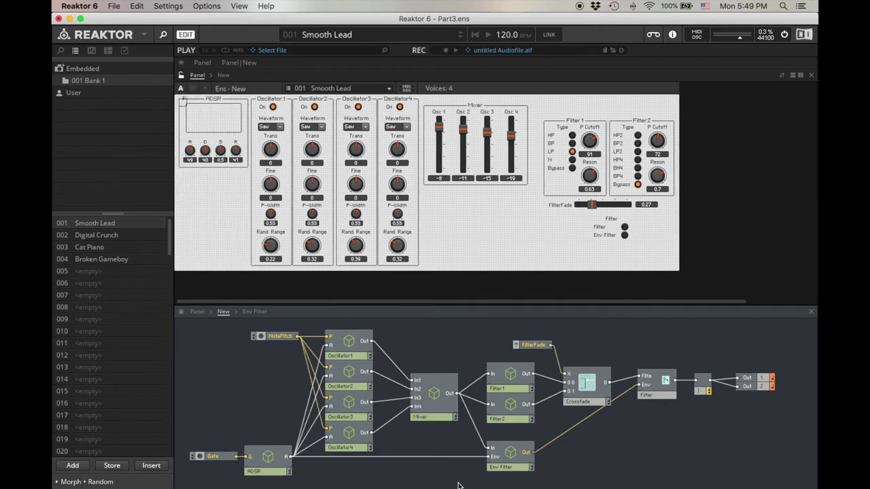
# Inside Env Filter, shift the Out port right and add a Ladder filter module
pyautogui.doubleClick(518, 461)
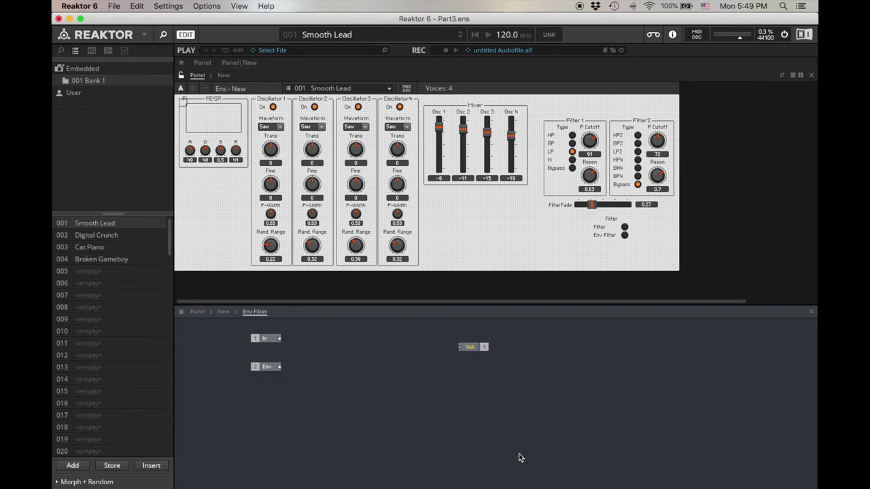
pyautogui.moveTo(477, 346); pyautogui.dragTo(545, 347)
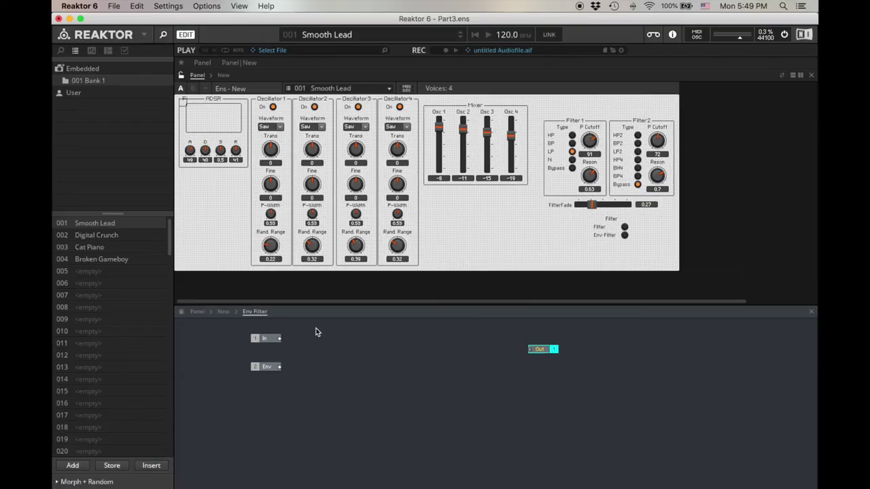
pyautogui.rightClick(283, 321)
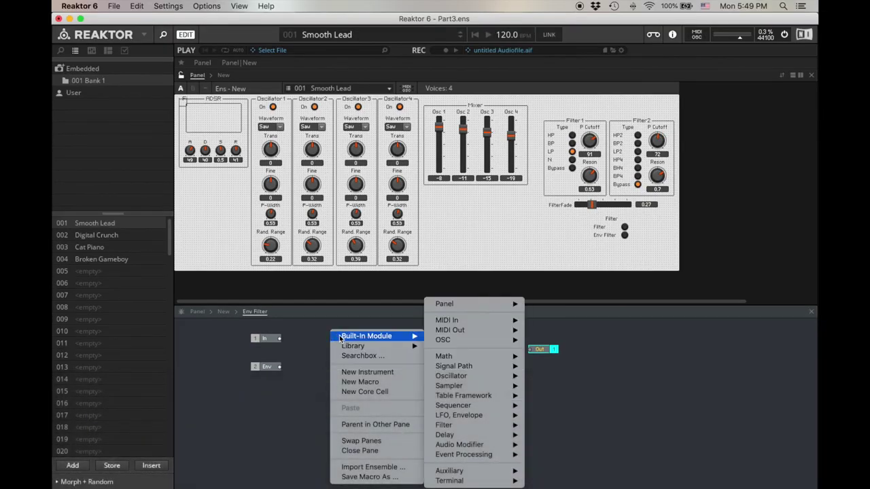
pyautogui.moveTo(494, 358)
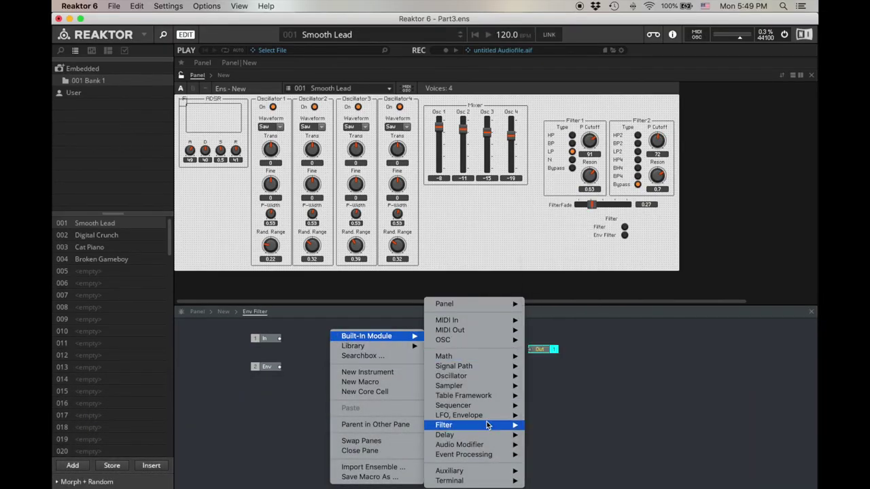
pyautogui.moveTo(487, 426)
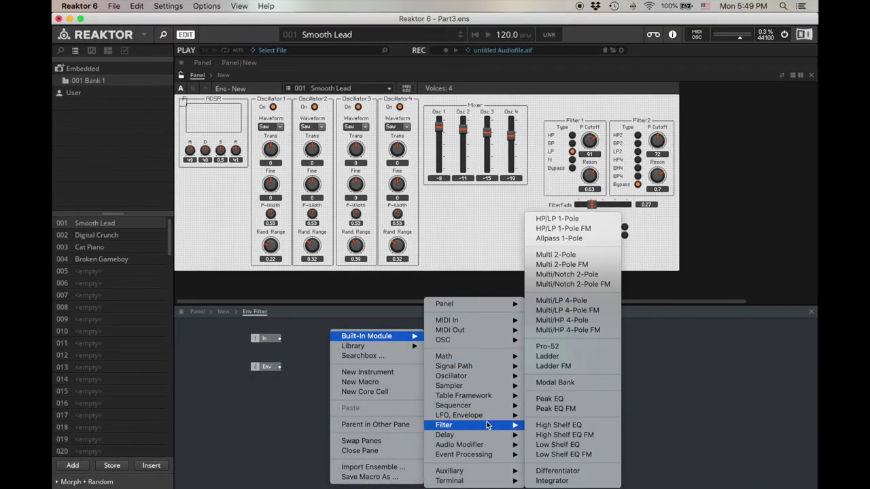
pyautogui.click(585, 356)
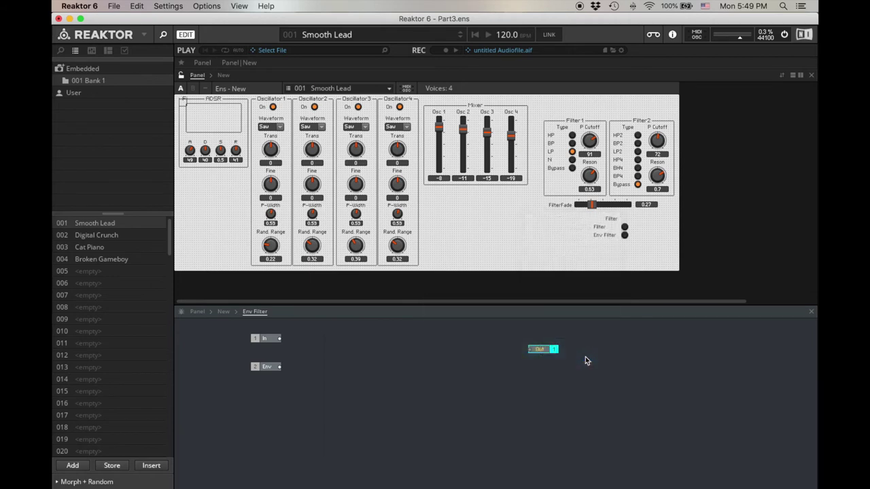
pyautogui.moveTo(357, 367); pyautogui.dragTo(414, 370)
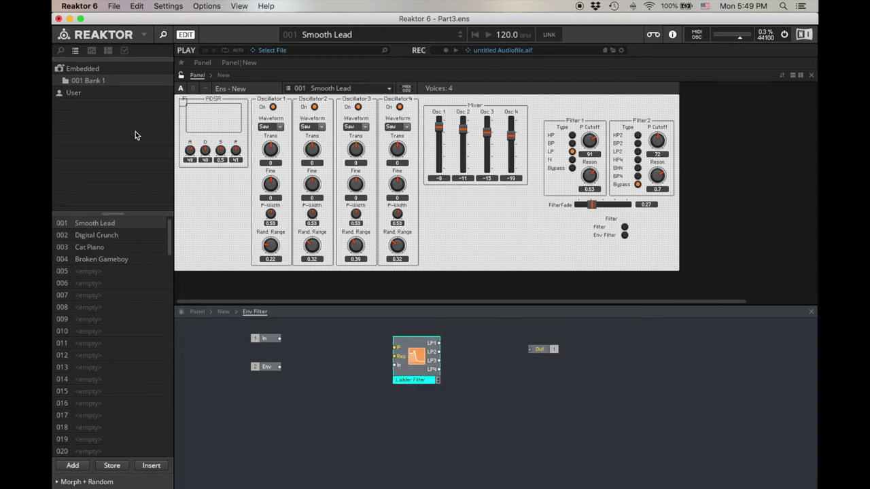
# Open the Ladder Filter's properties to read its Info description
pyautogui.click(124, 50)
pyautogui.click(71, 76)
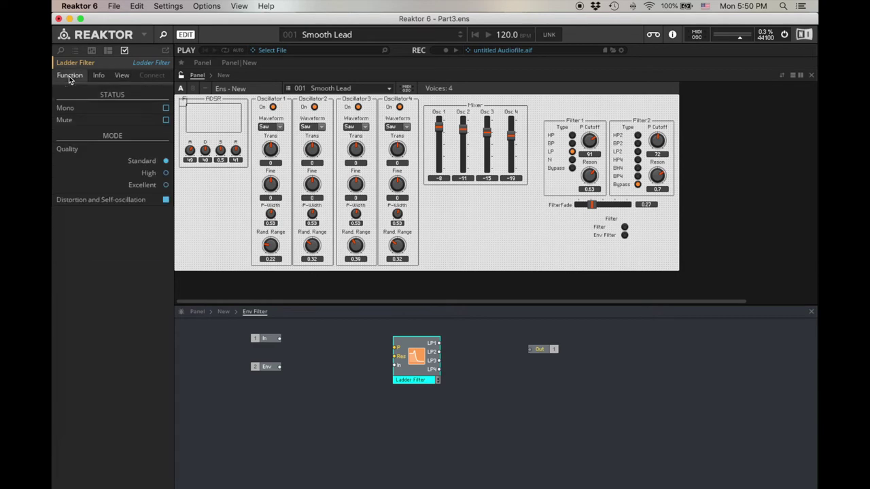
pyautogui.click(100, 77)
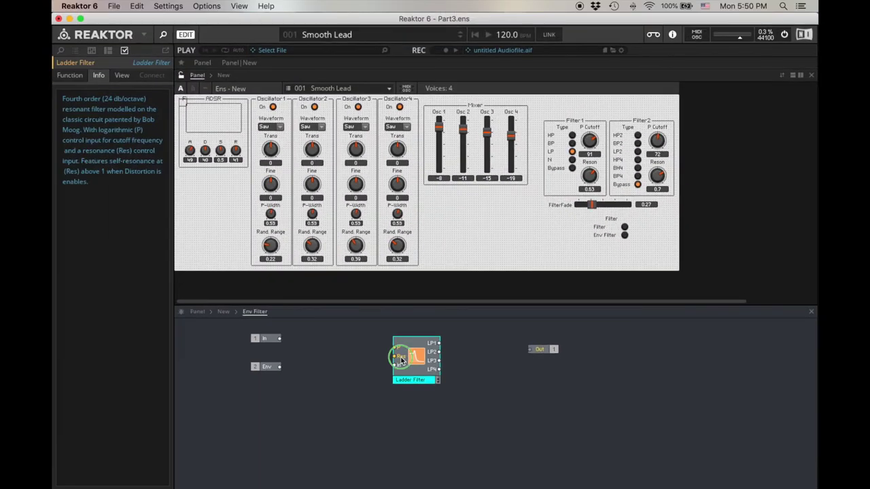
pyautogui.rightClick(399, 360)
# Create Res and P Cutoff controls, and wire In to the filter input and LP4 to Out
pyautogui.click(402, 358)
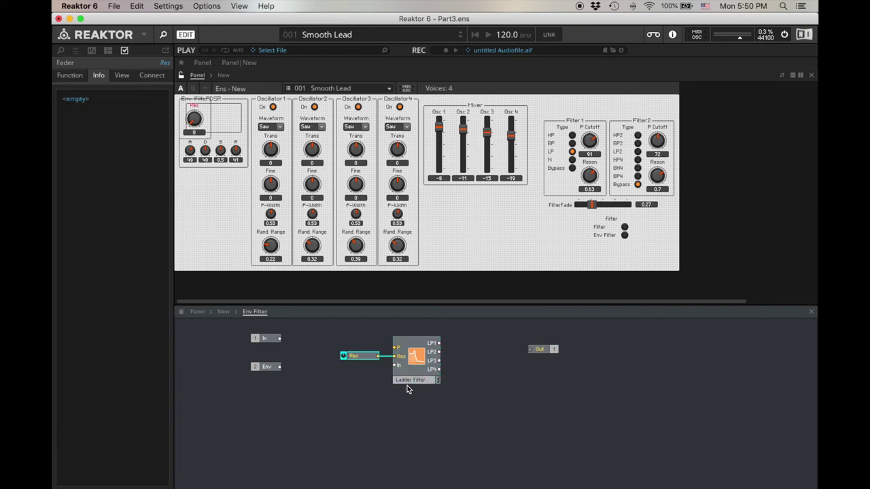
pyautogui.rightClick(395, 347)
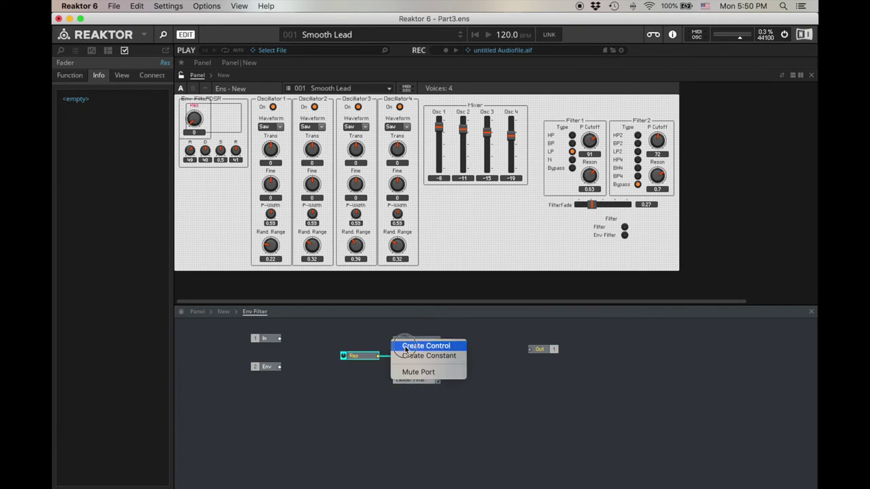
pyautogui.click(403, 350)
pyautogui.click(336, 384)
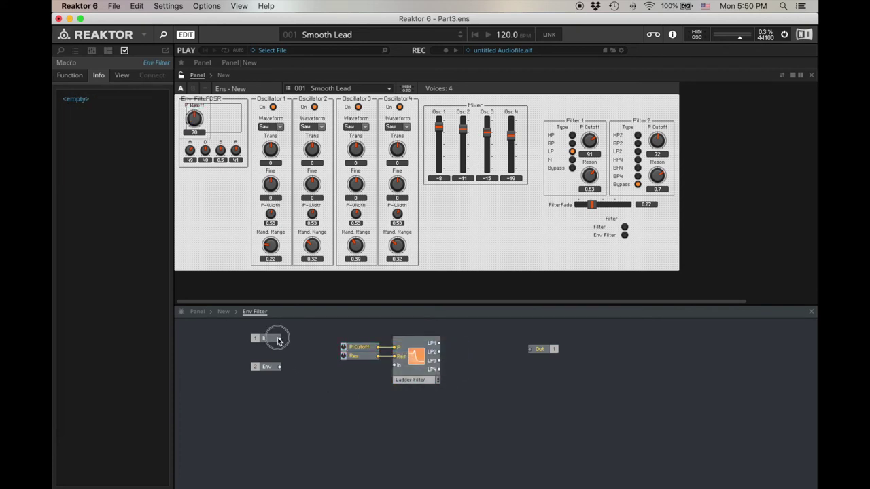
pyautogui.moveTo(278, 340); pyautogui.dragTo(398, 364)
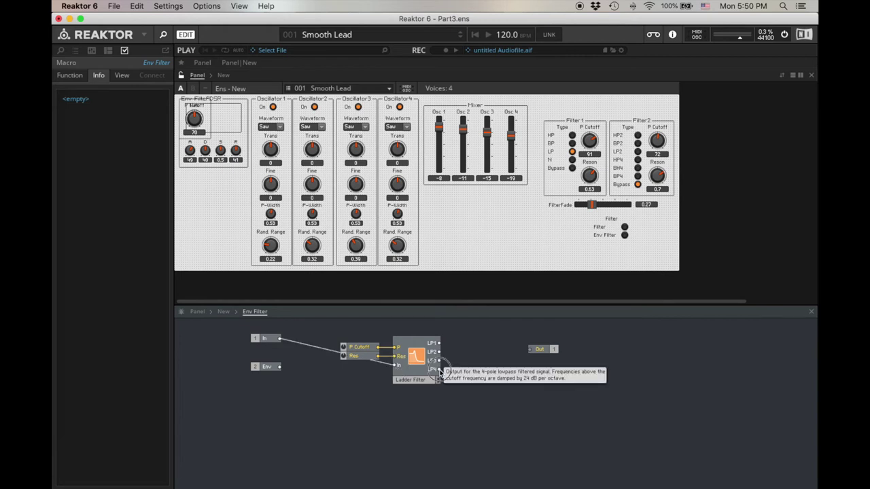
pyautogui.moveTo(439, 371); pyautogui.dragTo(491, 371)
# Tidy the structure and place the Env Filter knobs below the Filter switch on the panel
pyautogui.moveTo(272, 340); pyautogui.dragTo(324, 365)
pyautogui.moveTo(521, 409); pyautogui.dragTo(327, 327)
pyautogui.moveTo(414, 364); pyautogui.dragTo(419, 418)
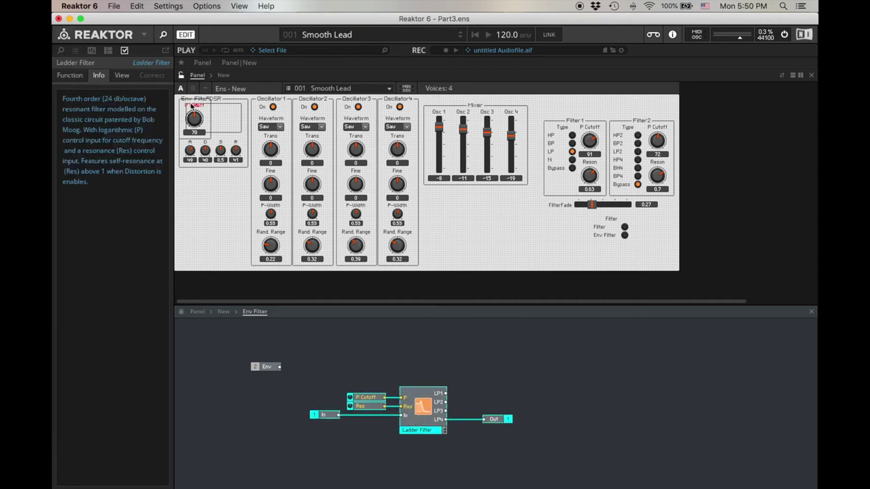
pyautogui.moveTo(192, 102); pyautogui.dragTo(635, 256)
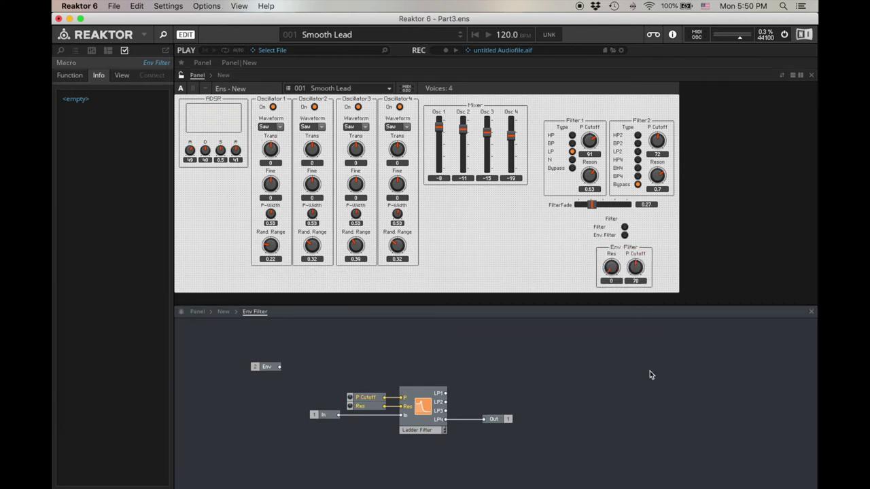
pyautogui.click(420, 432)
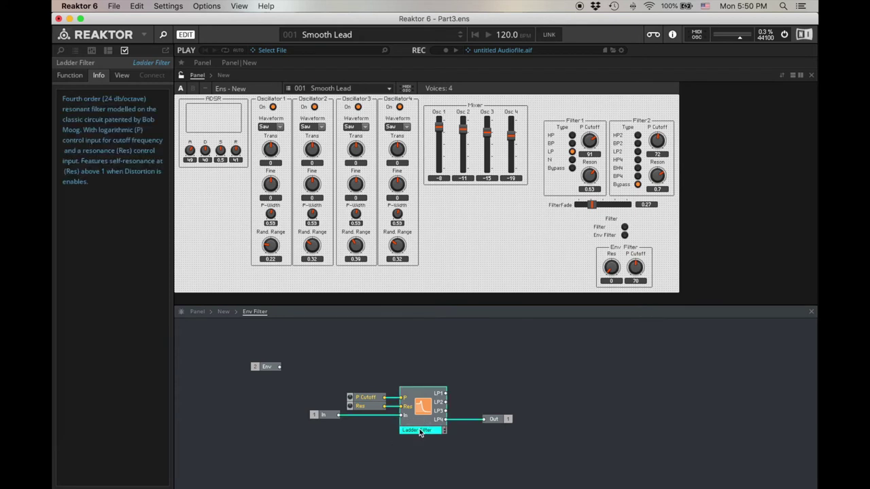
# Turn on the Ladder Filter's panel display with its label hidden
pyautogui.click(121, 75)
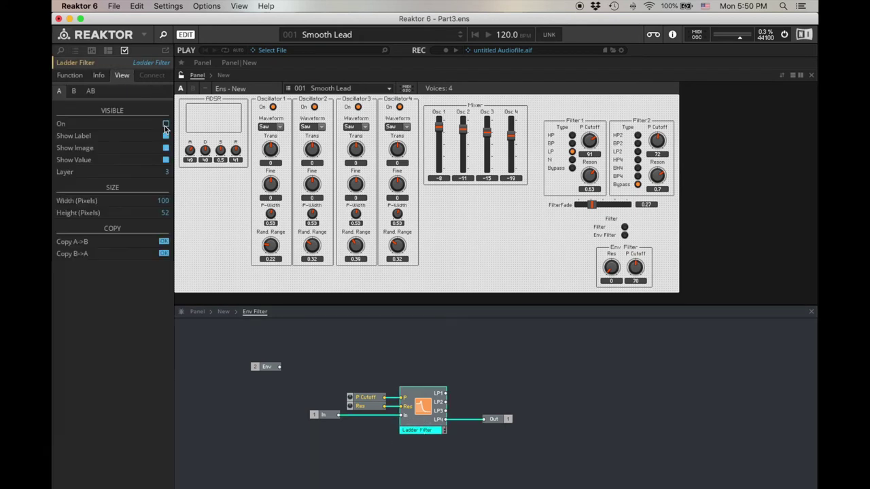
pyautogui.click(166, 124)
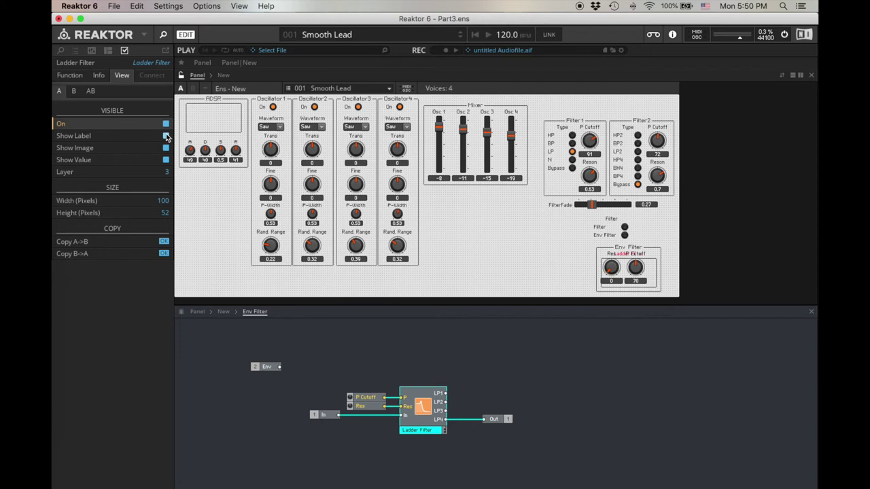
pyautogui.click(166, 136)
# Rearrange the P Cutoff knob and Env Filter frame, and make the instrument panel taller
pyautogui.moveTo(636, 267); pyautogui.dragTo(618, 299)
pyautogui.click(625, 237)
pyautogui.moveTo(633, 247)
pyautogui.mouseDown()
pyautogui.moveTo(554, 234)
pyautogui.moveTo(617, 245)
pyautogui.mouseUp()
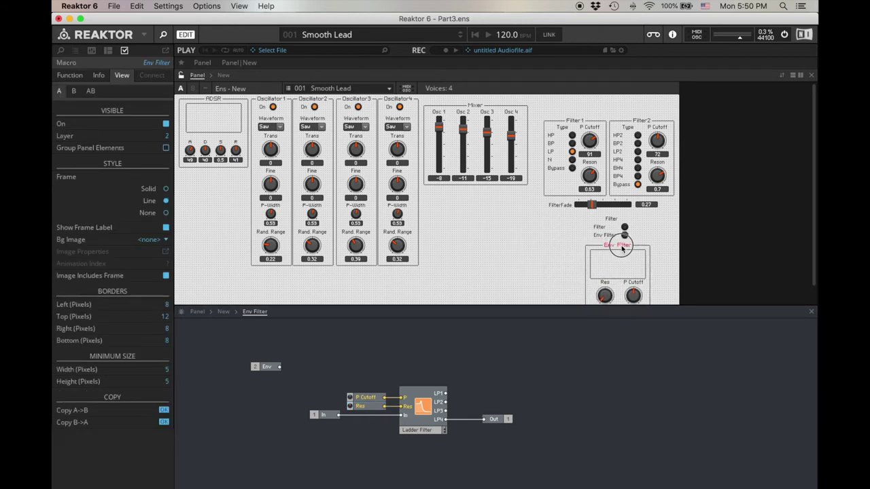
pyautogui.click(536, 302)
pyautogui.moveTo(536, 306); pyautogui.dragTo(536, 331)
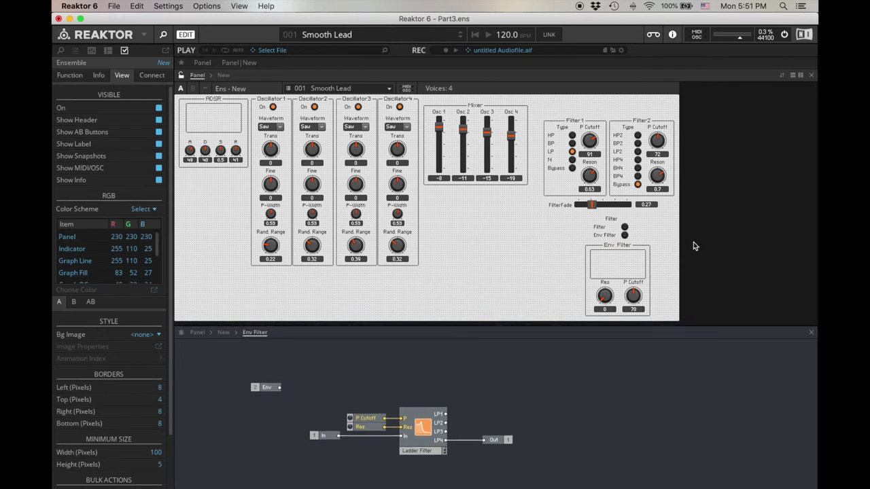
pyautogui.moveTo(617, 249); pyautogui.dragTo(614, 249)
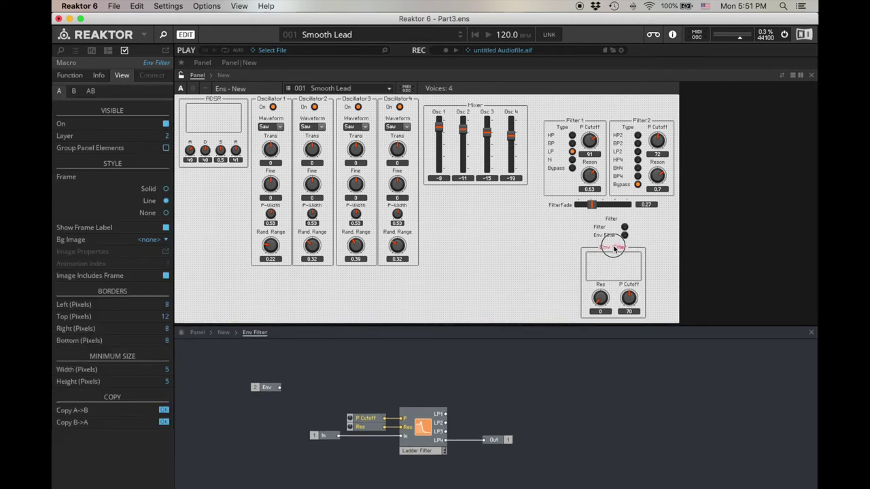
pyautogui.click(652, 244)
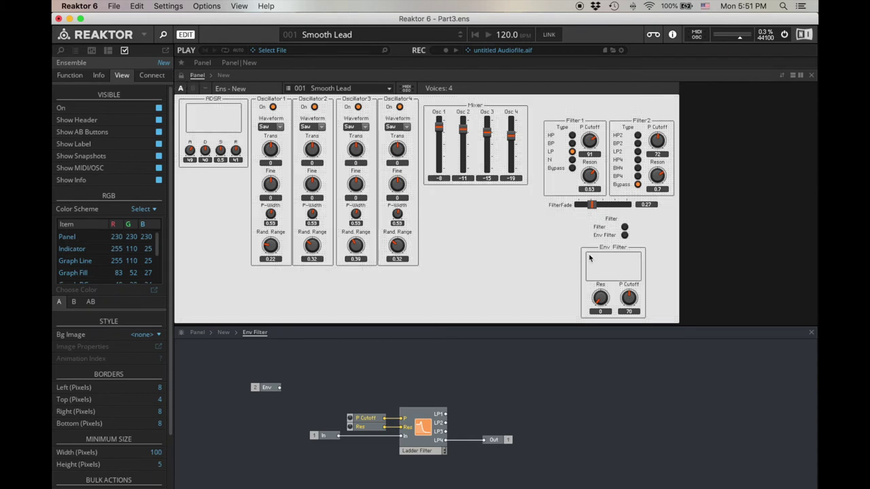
# Switch to the Env Filter and dial Res to 0.5276 and P Cutoff to 92
pyautogui.click(624, 235)
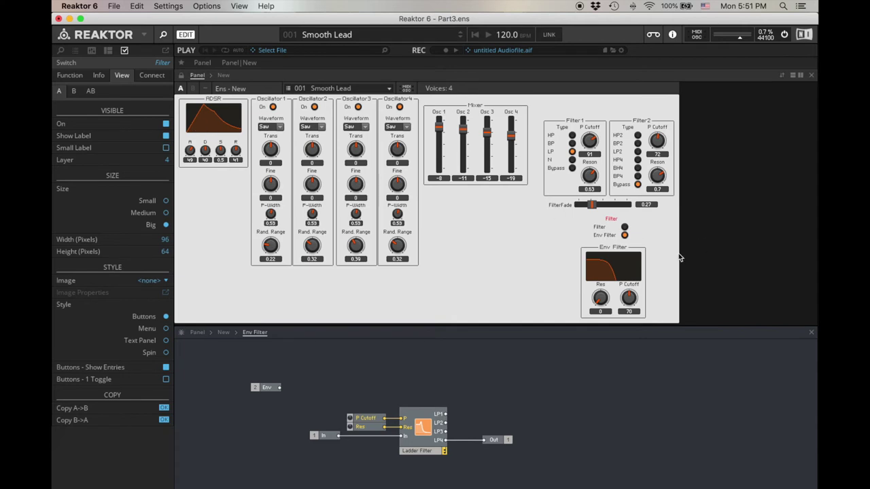
pyautogui.moveTo(628, 297)
pyautogui.mouseDown()
pyautogui.moveTo(628, 280)
pyautogui.moveTo(625, 293)
pyautogui.mouseUp()
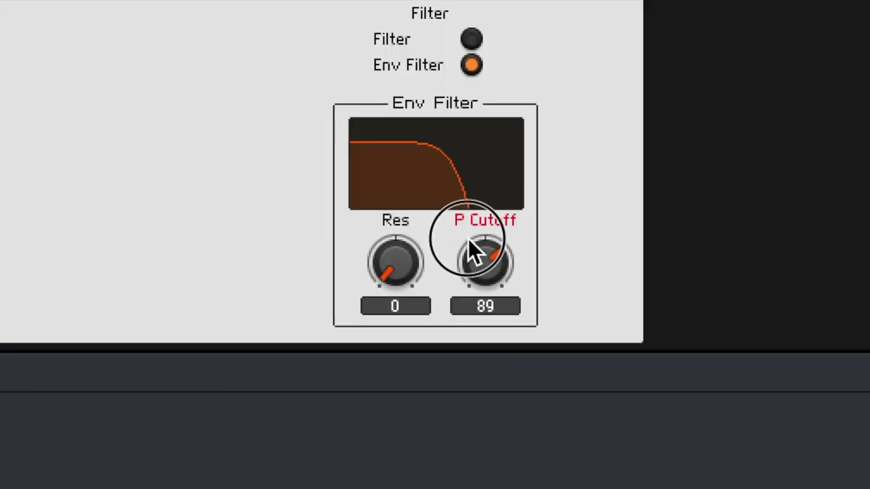
pyautogui.moveTo(468, 238); pyautogui.dragTo(468, 279)
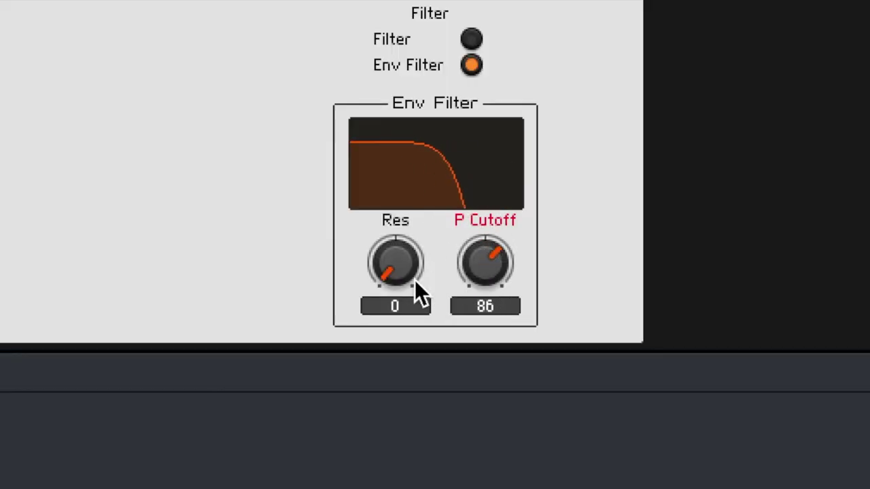
pyautogui.moveTo(414, 280); pyautogui.dragTo(392, 219)
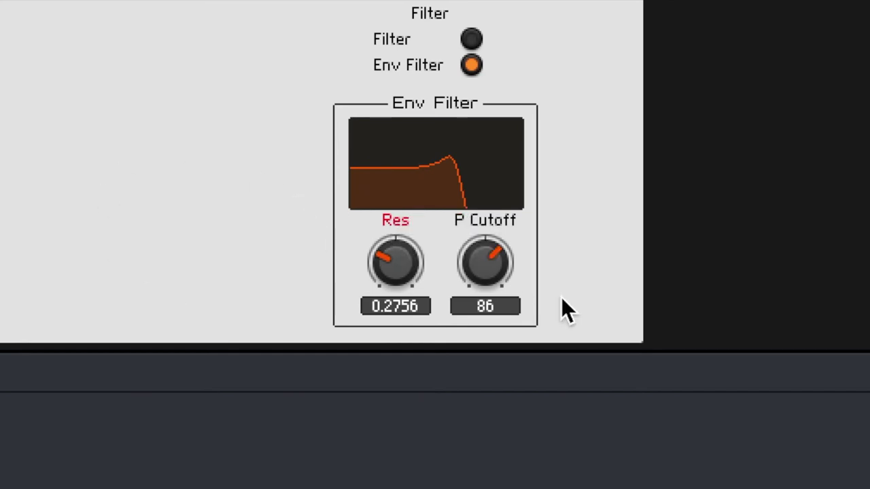
pyautogui.moveTo(467, 260); pyautogui.dragTo(469, 294)
pyautogui.moveTo(394, 262); pyautogui.dragTo(393, 211)
pyautogui.moveTo(503, 276); pyautogui.dragTo(496, 242)
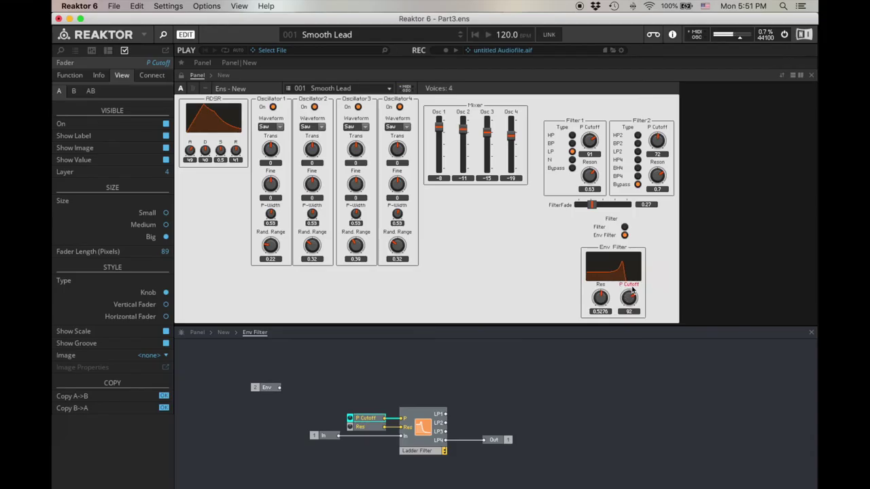
pyautogui.click(590, 392)
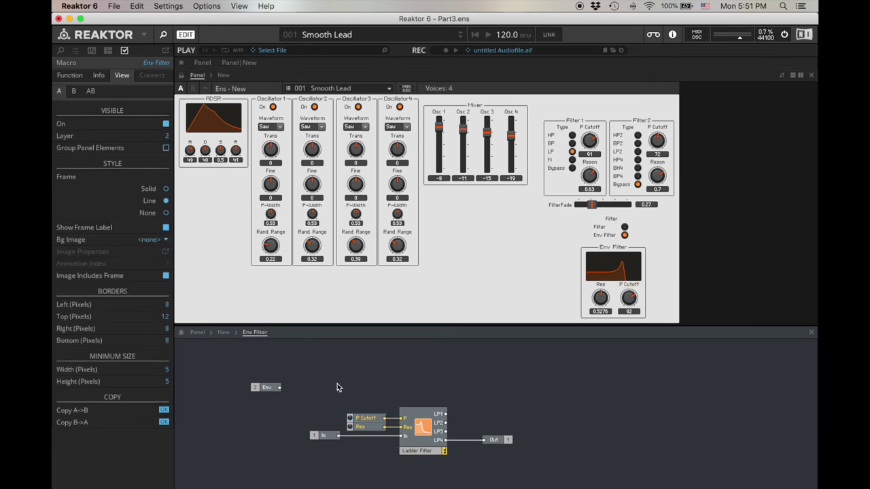
# Move the filter chain up and set P Cutoff to 93
pyautogui.moveTo(337, 387); pyautogui.dragTo(502, 469)
pyautogui.moveTo(422, 453); pyautogui.dragTo(426, 435)
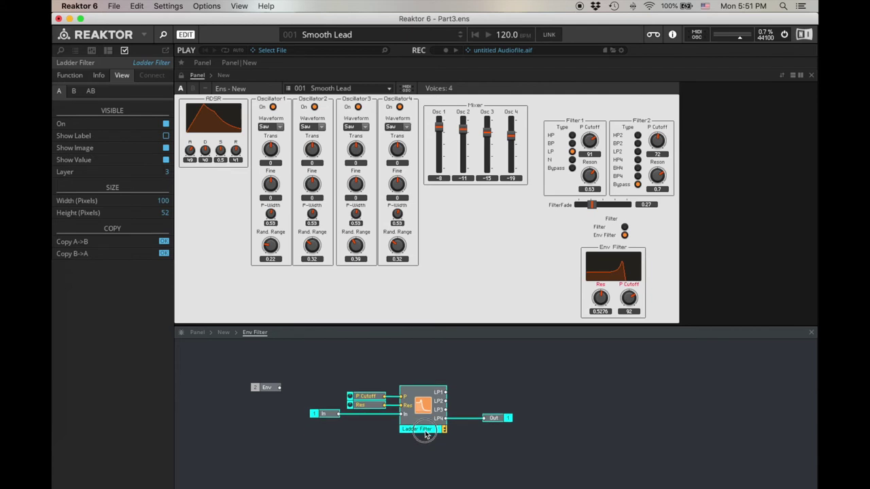
pyautogui.moveTo(360, 397); pyautogui.dragTo(365, 374)
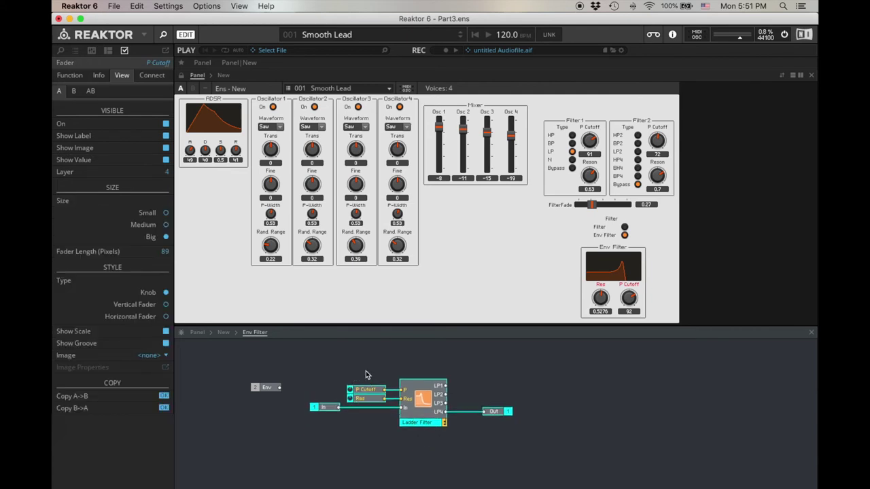
pyautogui.click(466, 395)
pyautogui.moveTo(639, 307); pyautogui.dragTo(638, 303)
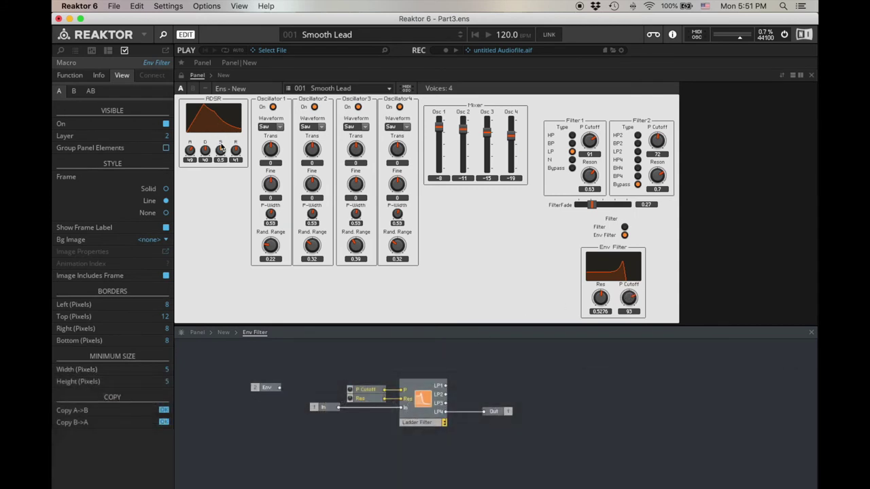
# Position the P Cutoff module beneath the Env module
pyautogui.click(366, 390)
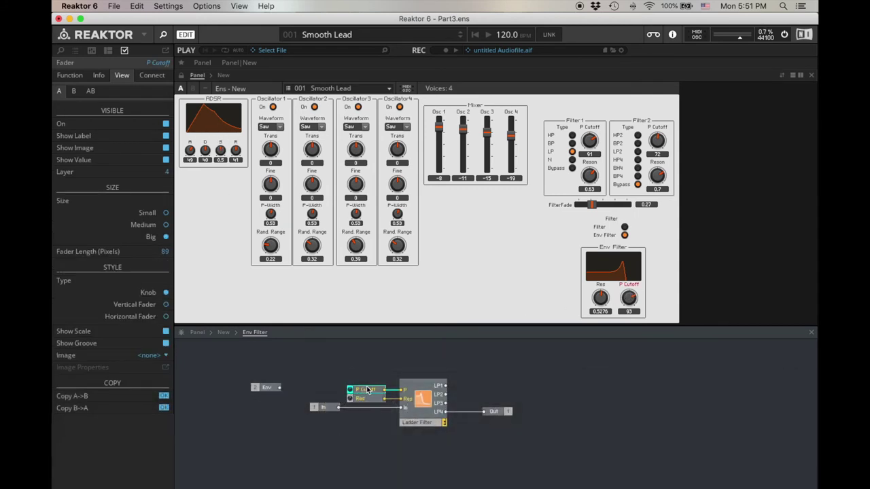
pyautogui.moveTo(365, 390); pyautogui.dragTo(323, 368)
pyautogui.click(360, 379)
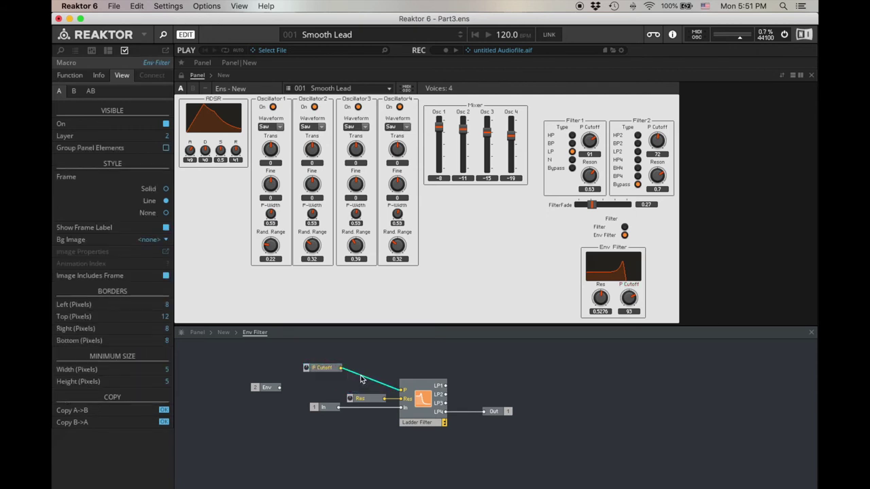
pyautogui.moveTo(314, 369); pyautogui.dragTo(260, 400)
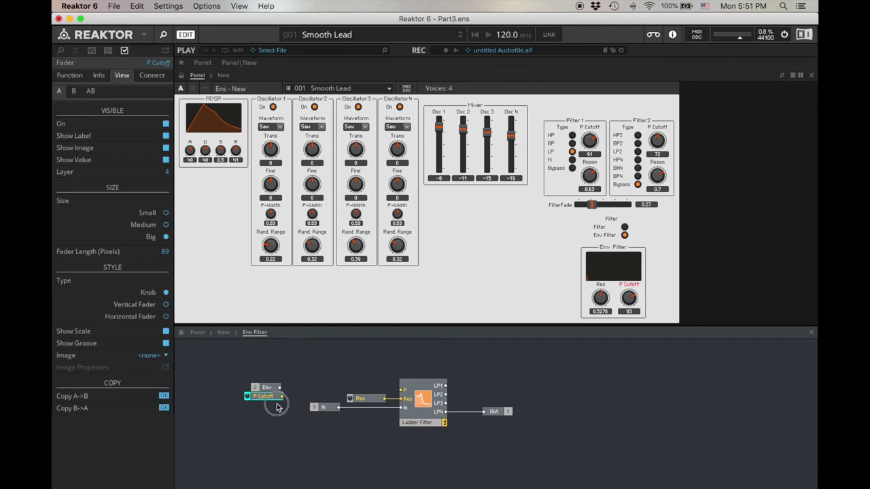
pyautogui.keyDown('shift'); pyautogui.click(268, 389); pyautogui.keyUp('shift')
pyautogui.moveTo(271, 390); pyautogui.dragTo(260, 371)
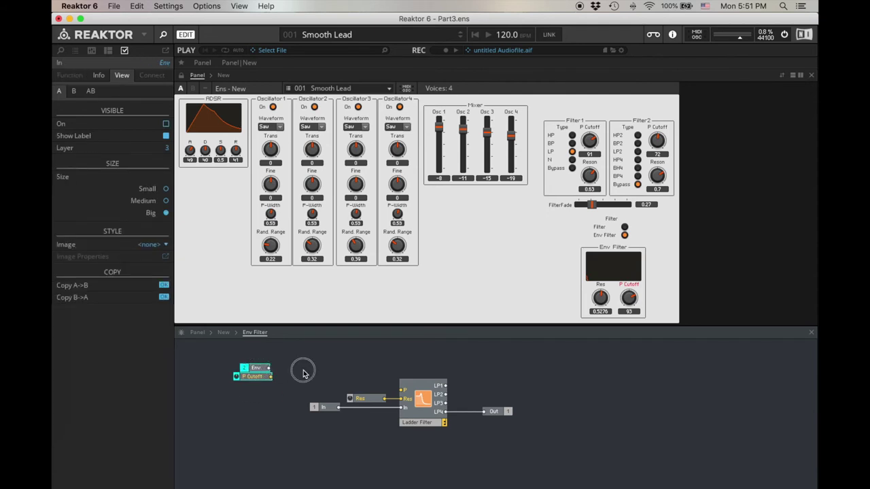
pyautogui.click(306, 372)
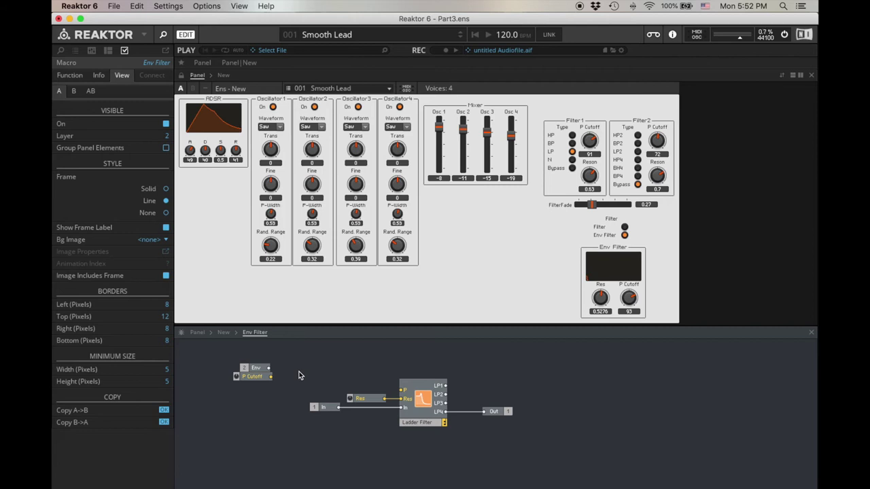
# Try wiring Env to the Ladder Filter's P input, then cancel and leave Env unconnected
pyautogui.moveTo(257, 370); pyautogui.dragTo(280, 363)
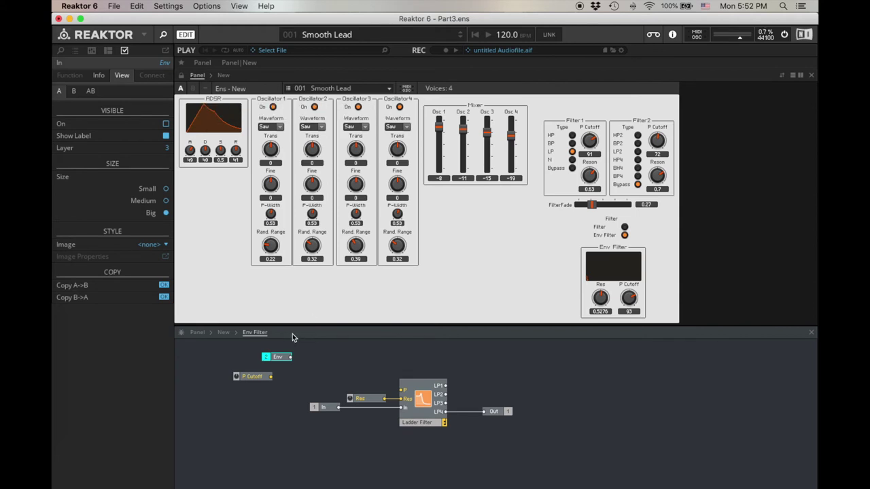
pyautogui.moveTo(291, 357); pyautogui.dragTo(406, 394)
pyautogui.rightClick(315, 353)
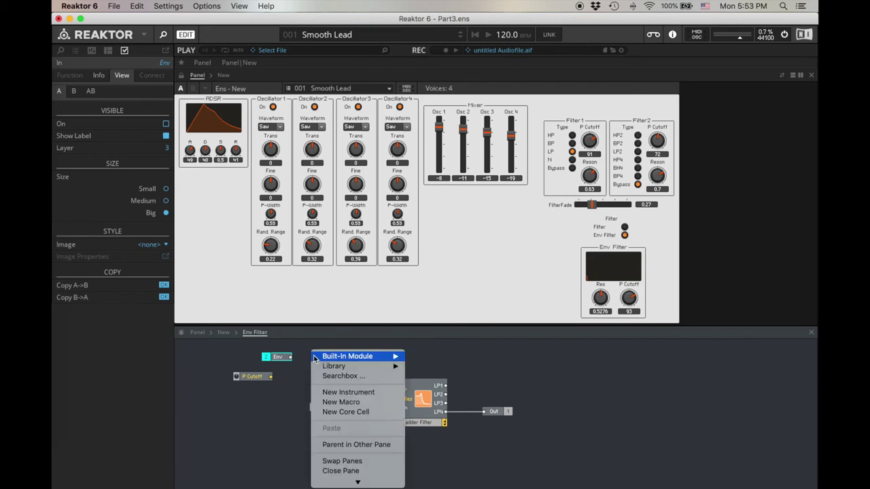
pyautogui.click(297, 357)
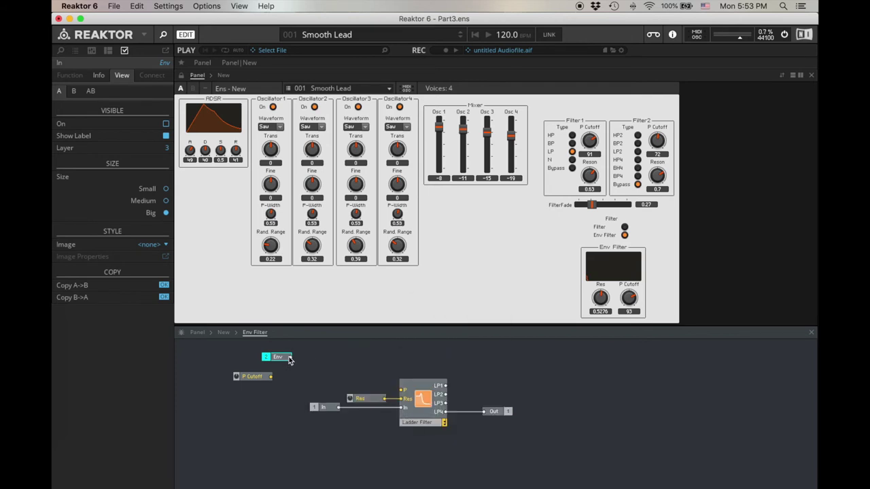
pyautogui.moveTo(292, 359); pyautogui.dragTo(406, 396)
pyautogui.moveTo(405, 392); pyautogui.dragTo(344, 369)
pyautogui.moveTo(282, 356); pyautogui.dragTo(263, 360)
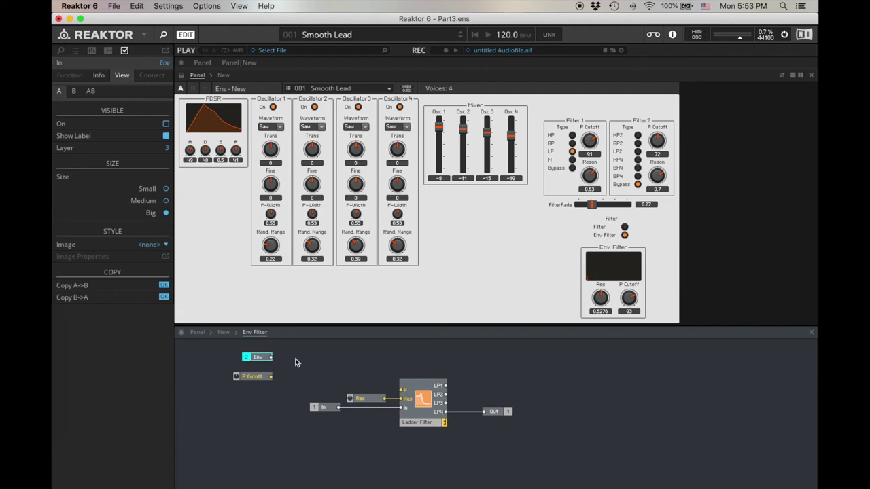
pyautogui.click(325, 392)
# Add an A to E converter module beside the Env module
pyautogui.rightClick(303, 370)
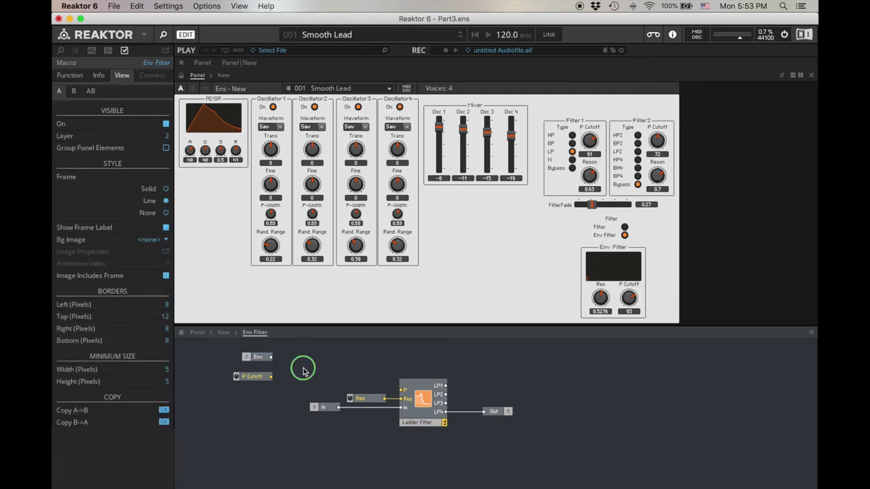
pyautogui.moveTo(334, 340)
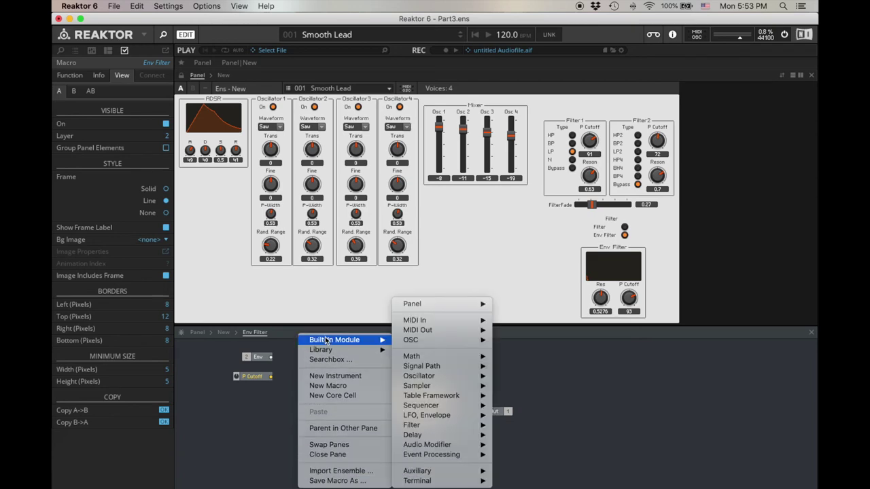
pyautogui.moveTo(448, 471)
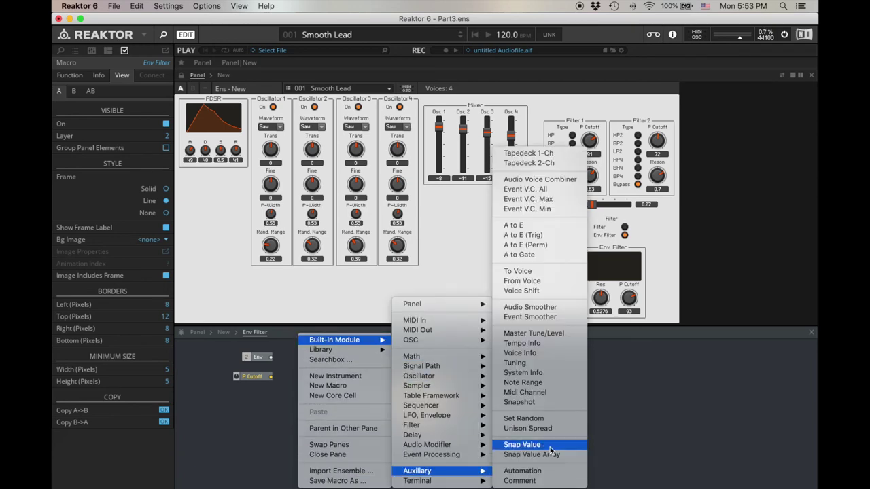
pyautogui.click(516, 224)
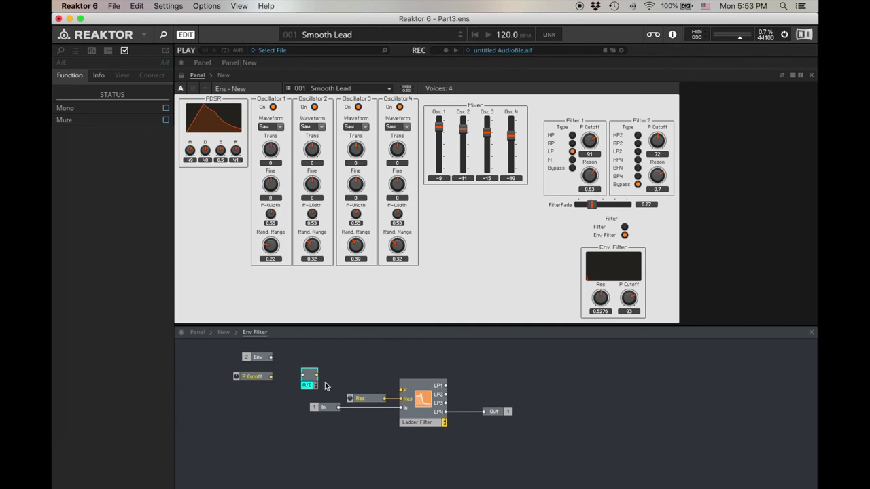
pyautogui.moveTo(312, 388); pyautogui.dragTo(296, 369)
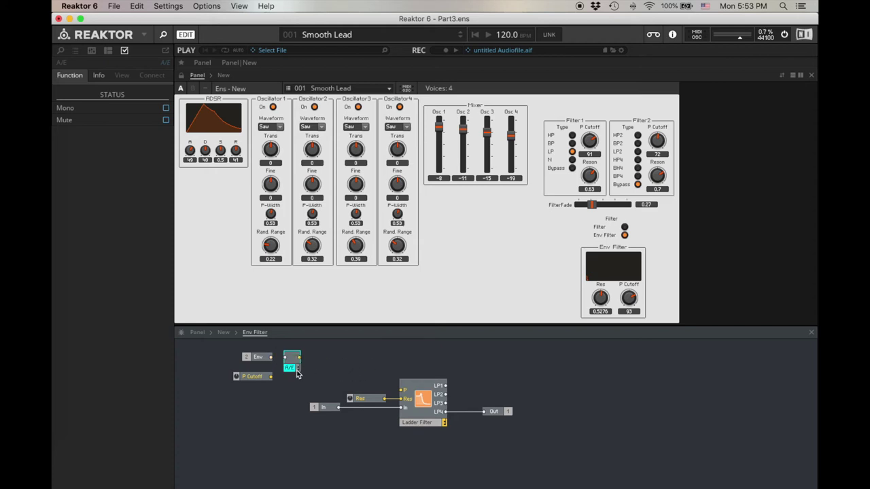
# Wire Env into the A/E converter and its output to the Ladder Filter's P input
pyautogui.moveTo(271, 358); pyautogui.dragTo(288, 357)
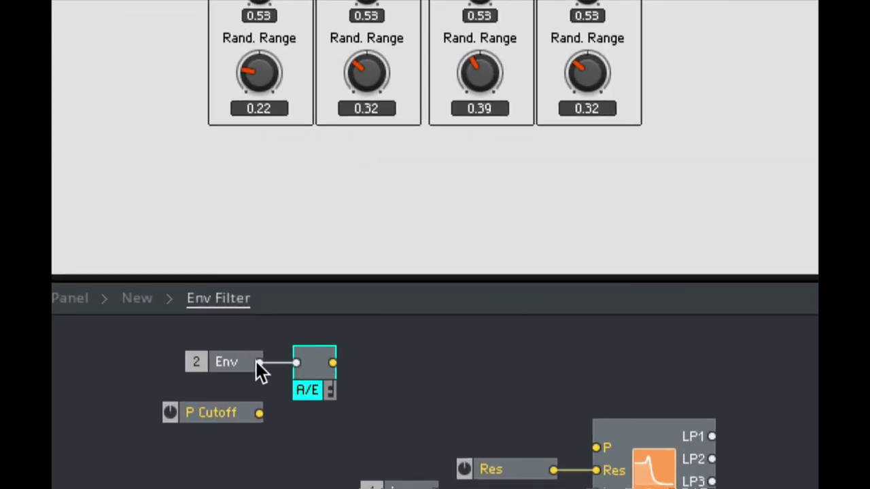
pyautogui.moveTo(332, 363); pyautogui.dragTo(600, 442)
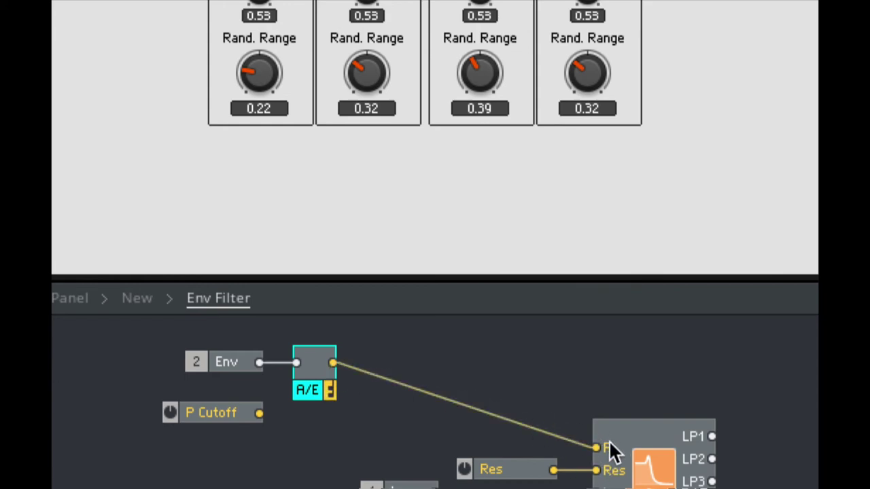
pyautogui.click(528, 428)
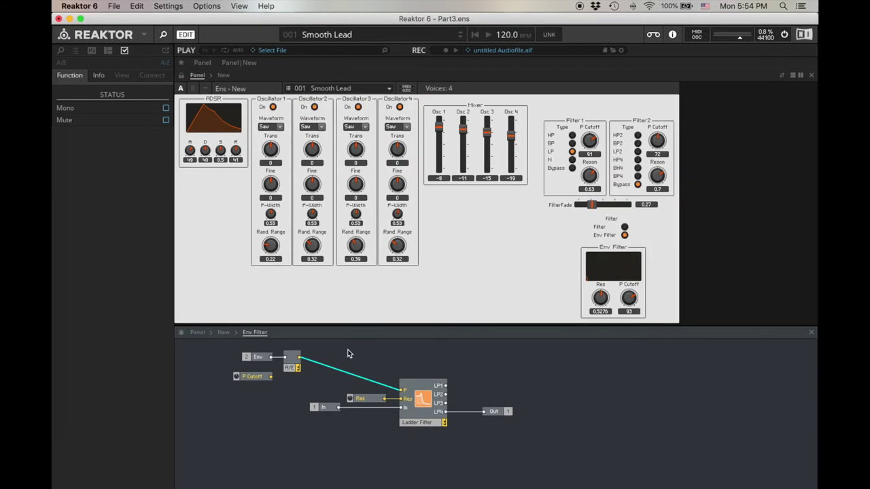
pyautogui.click(476, 377)
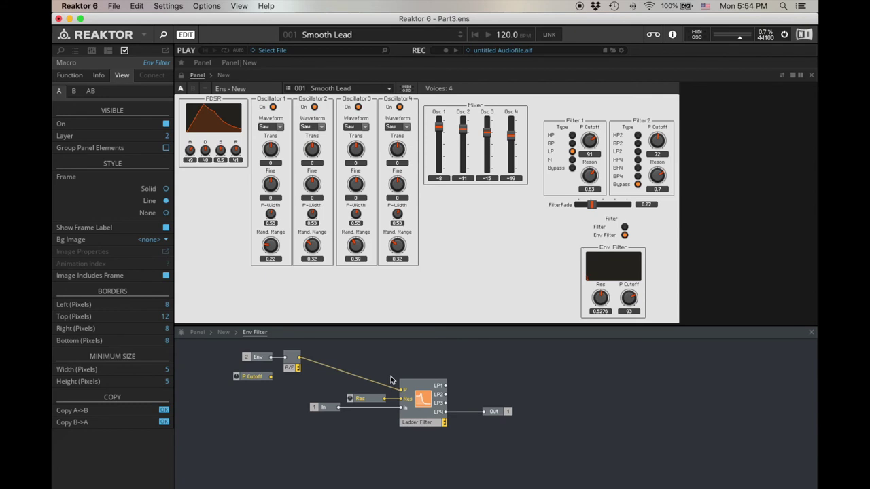
# Replace the A/E-to-P wire with a new Math Add module placed above the Ladder Filter
pyautogui.click(336, 369)
pyautogui.press('Delete')
pyautogui.rightClick(344, 353)
pyautogui.moveTo(346, 353)
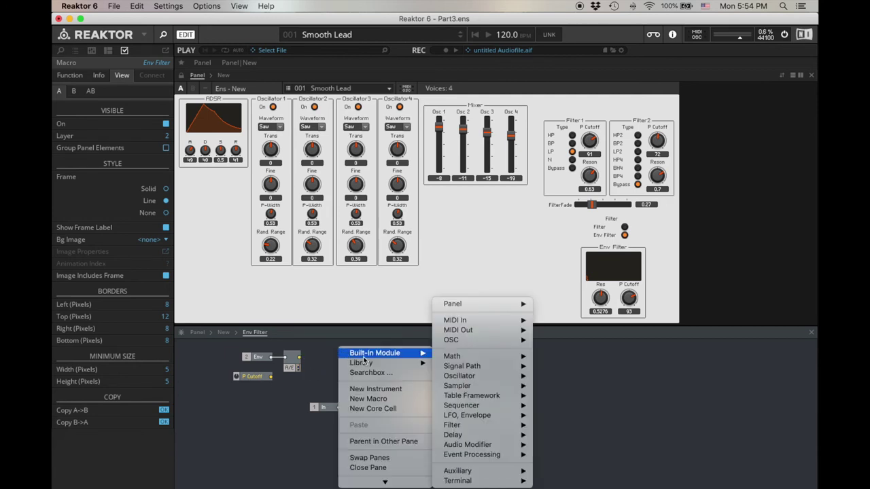
pyautogui.moveTo(486, 353)
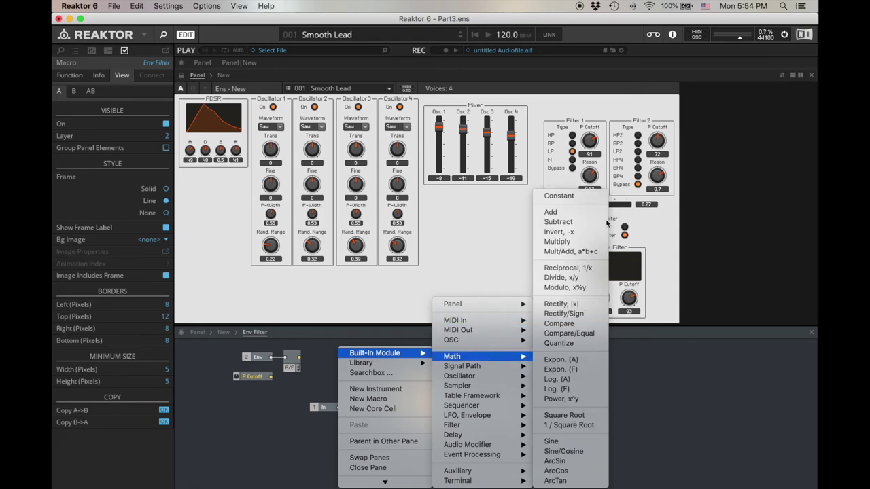
pyautogui.click(551, 212)
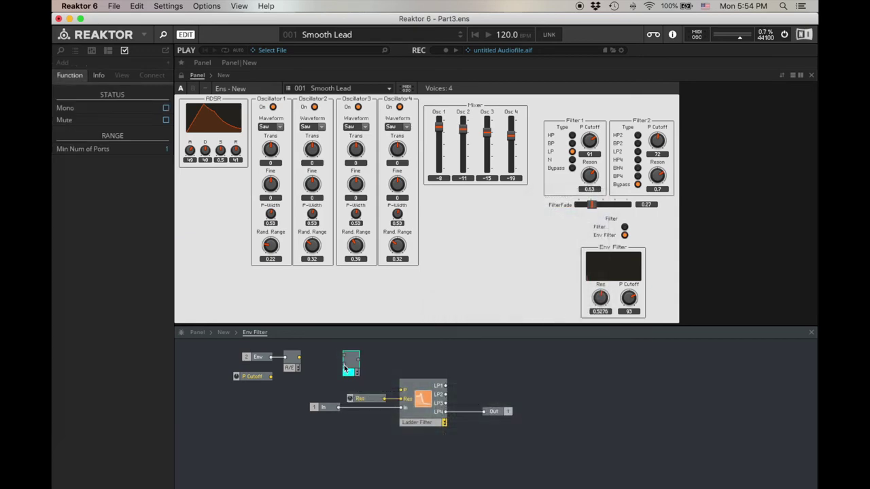
pyautogui.moveTo(347, 369); pyautogui.dragTo(374, 372)
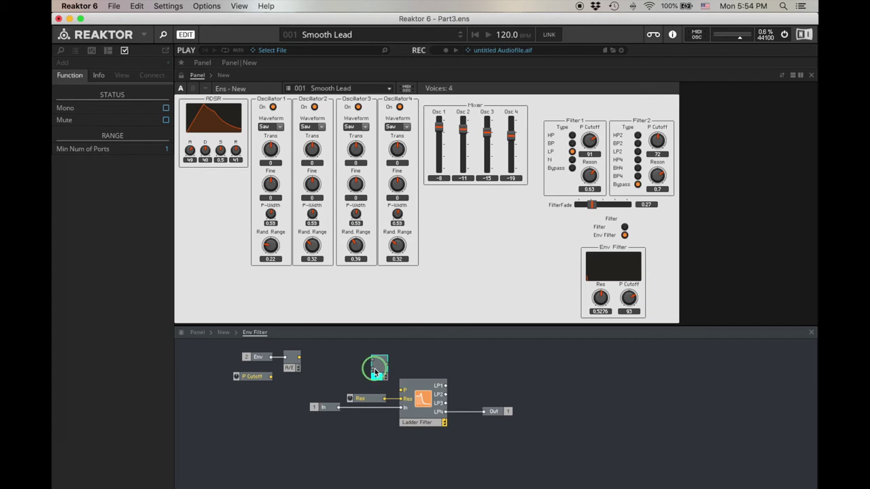
# Add a MIDI In Note Pitch module, wire A/E into Add, and move P Cutoff down
pyautogui.rightClick(374, 371)
pyautogui.click(315, 367)
pyautogui.rightClick(315, 366)
pyautogui.moveTo(316, 367)
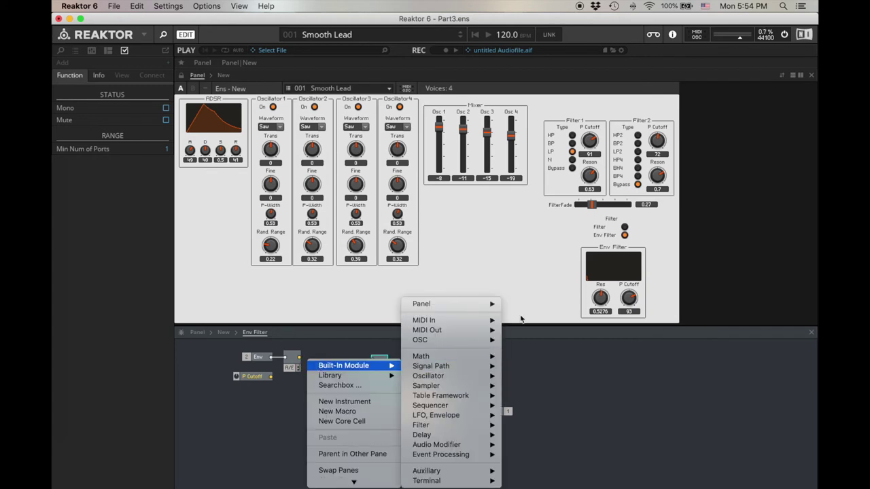
pyautogui.moveTo(480, 320)
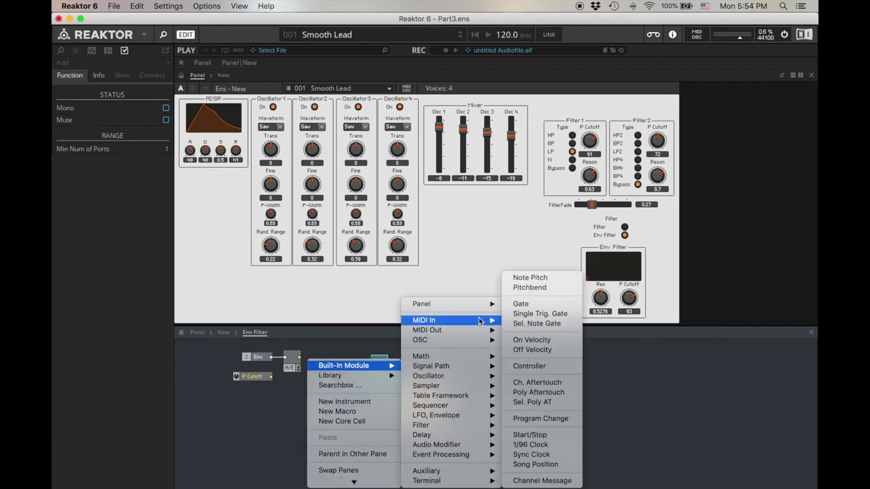
pyautogui.click(544, 278)
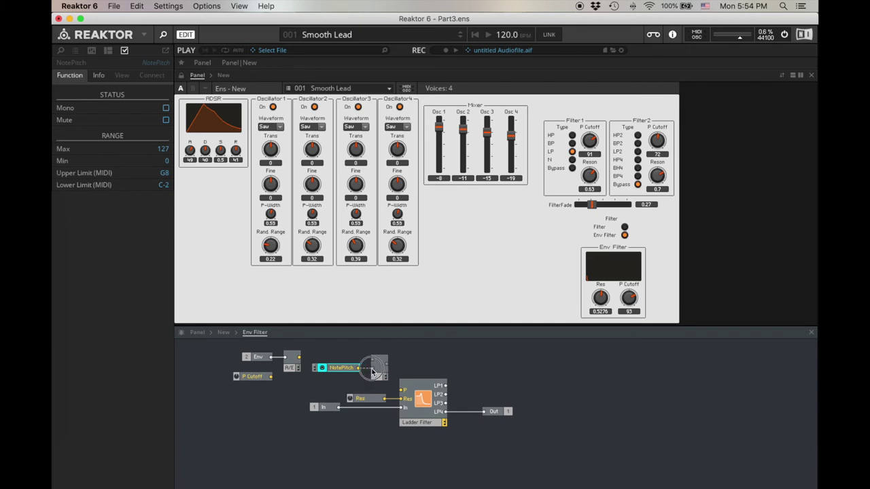
pyautogui.moveTo(299, 357); pyautogui.dragTo(405, 391)
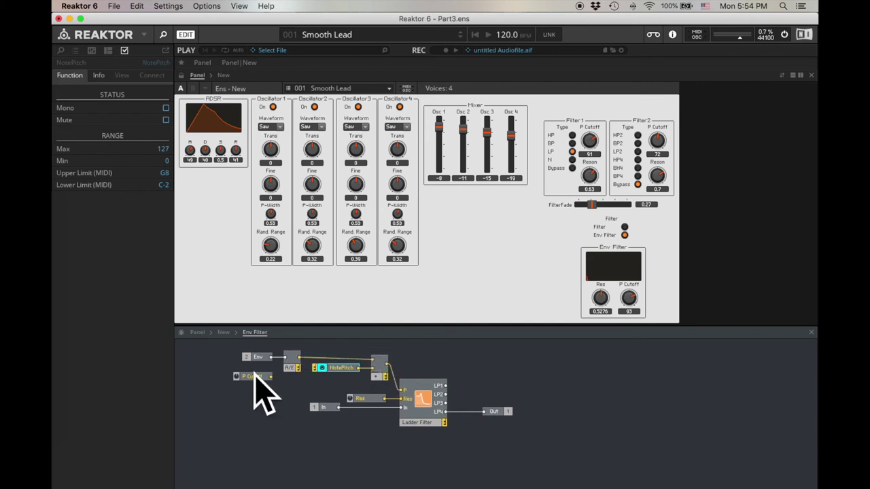
pyautogui.moveTo(255, 376); pyautogui.dragTo(237, 417)
pyautogui.click(259, 373)
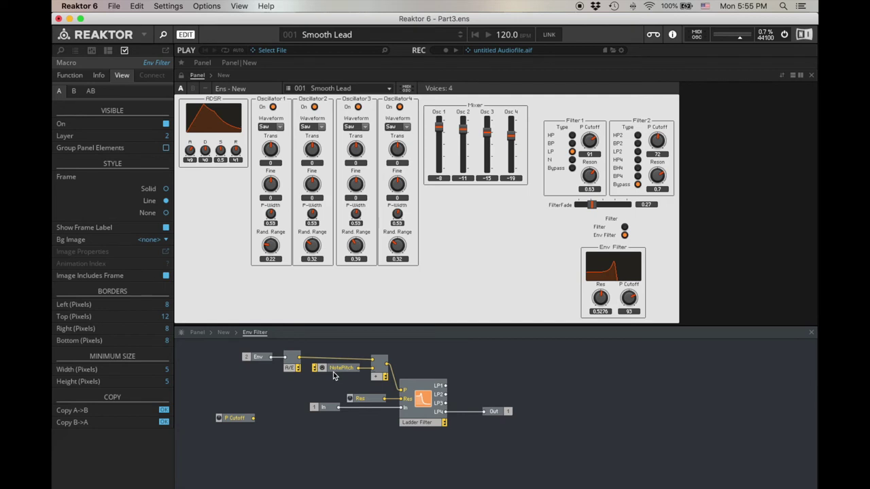
# Shift Env and A/E left, delete the A/E-to-Add wire, and insert a Math Multiply module
pyautogui.moveTo(306, 379); pyautogui.dragTo(234, 372)
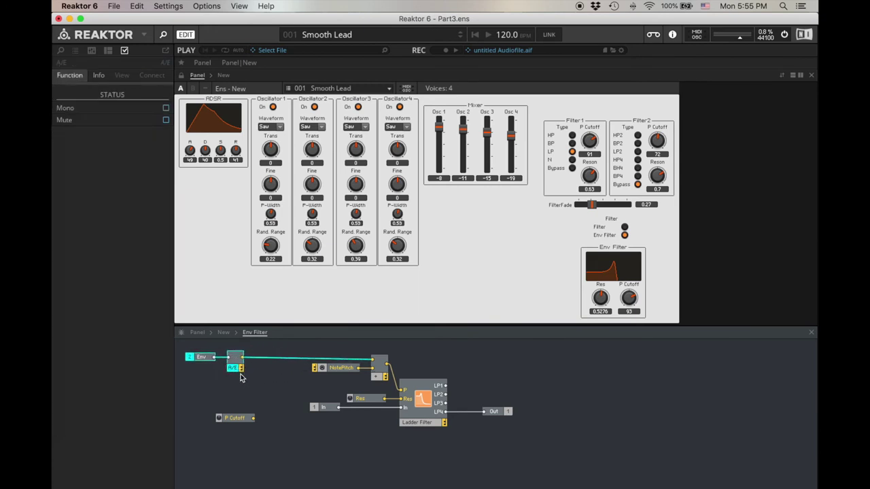
pyautogui.click(236, 380)
pyautogui.click(315, 358)
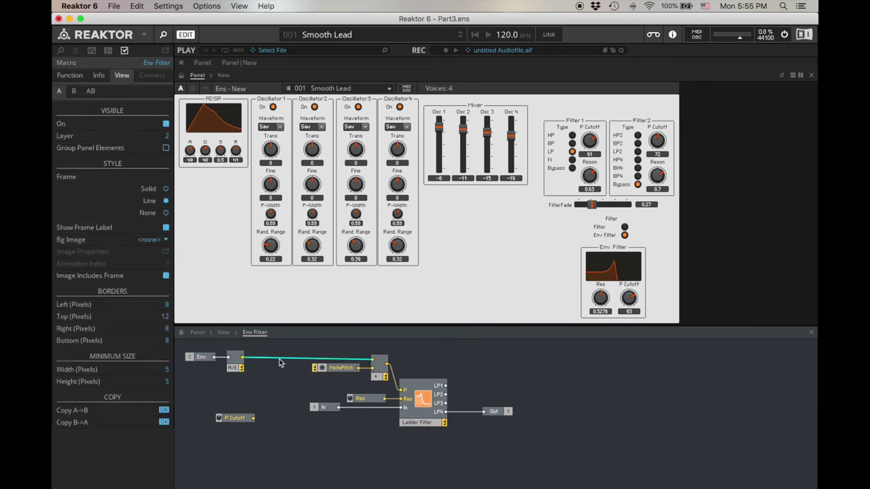
pyautogui.press('Delete')
pyautogui.rightClick(266, 357)
pyautogui.moveTo(299, 355)
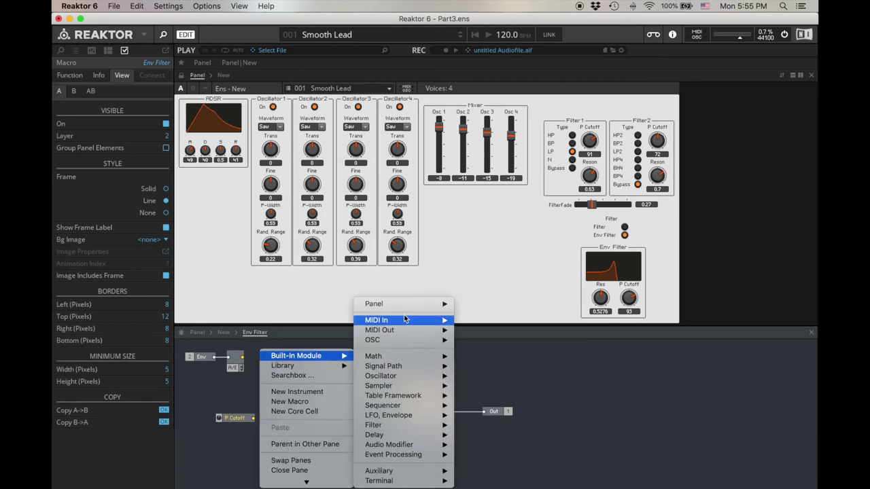
pyautogui.moveTo(407, 356)
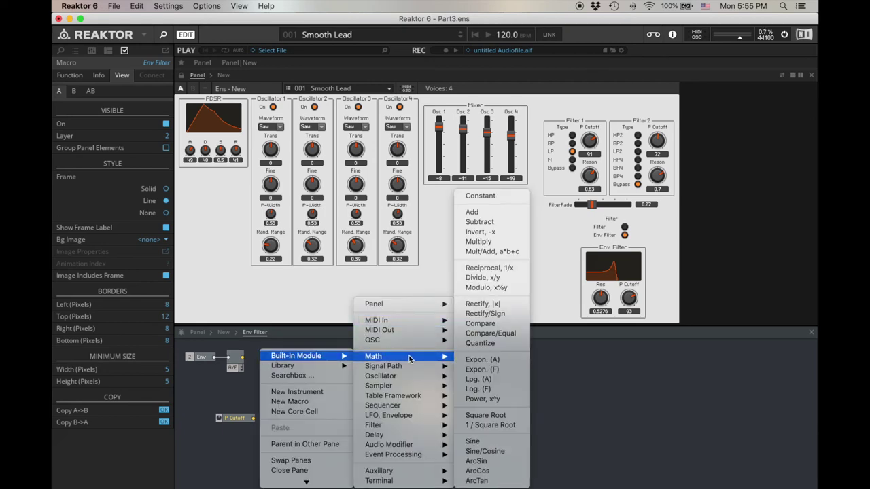
pyautogui.click(479, 242)
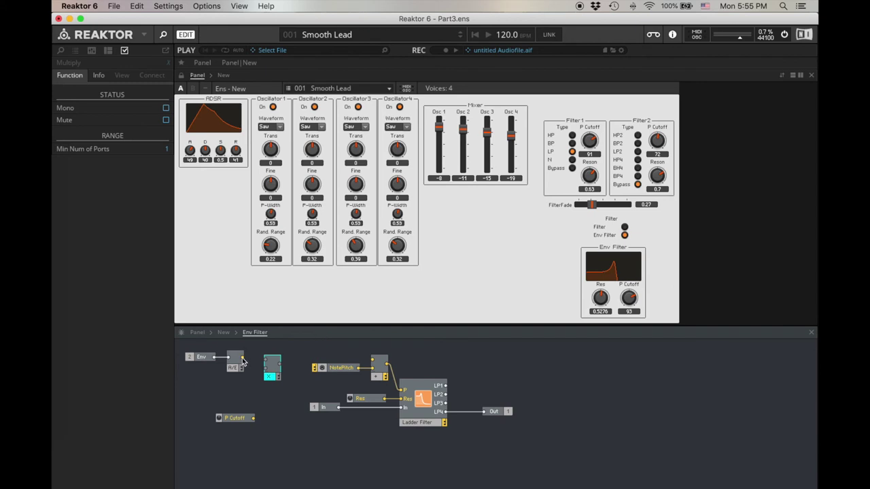
# Wire A/E and P Cutoff into Multiply, feed its output to Add, and tidy the modules
pyautogui.moveTo(244, 362); pyautogui.dragTo(265, 358)
pyautogui.moveTo(265, 389); pyautogui.dragTo(229, 386)
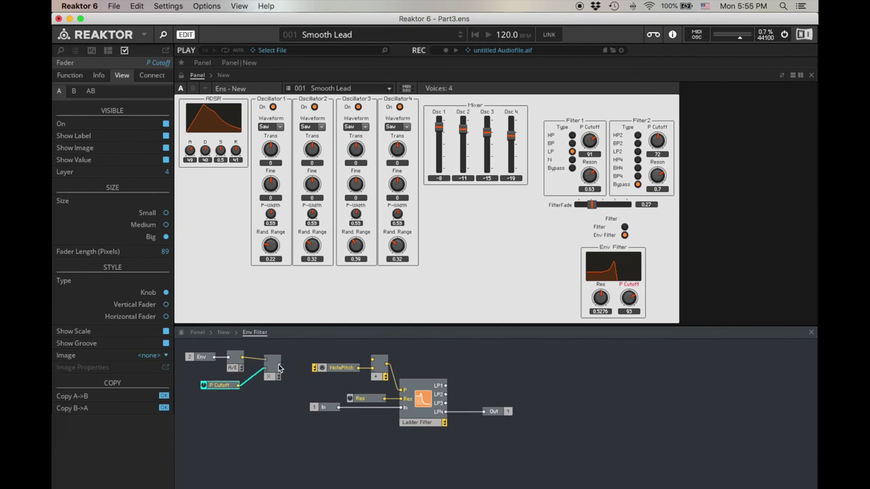
pyautogui.moveTo(279, 367); pyautogui.dragTo(384, 362)
pyautogui.moveTo(299, 397); pyautogui.dragTo(182, 337)
pyautogui.moveTo(269, 377); pyautogui.dragTo(291, 372)
pyautogui.click(513, 386)
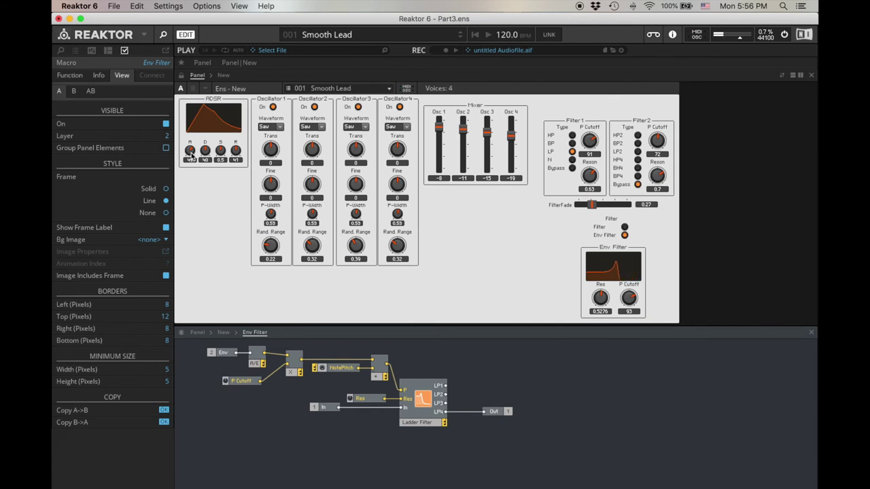
pyautogui.moveTo(191, 155)
pyautogui.mouseDown()
pyautogui.moveTo(189, 170)
pyautogui.moveTo(197, 145)
pyautogui.moveTo(190, 150)
pyautogui.mouseUp()
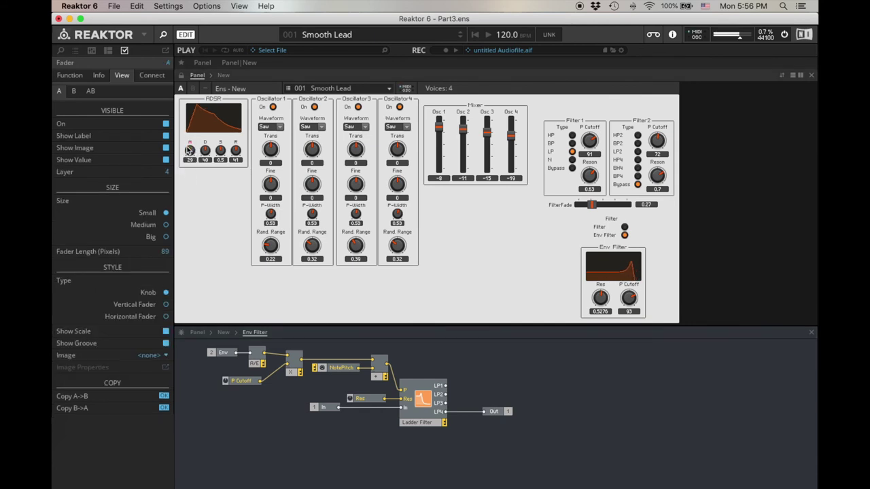
# Raise envelope sustain to 0.57, lengthen attack, and sweep the Env Filter cutoff and resonance
pyautogui.click(201, 158)
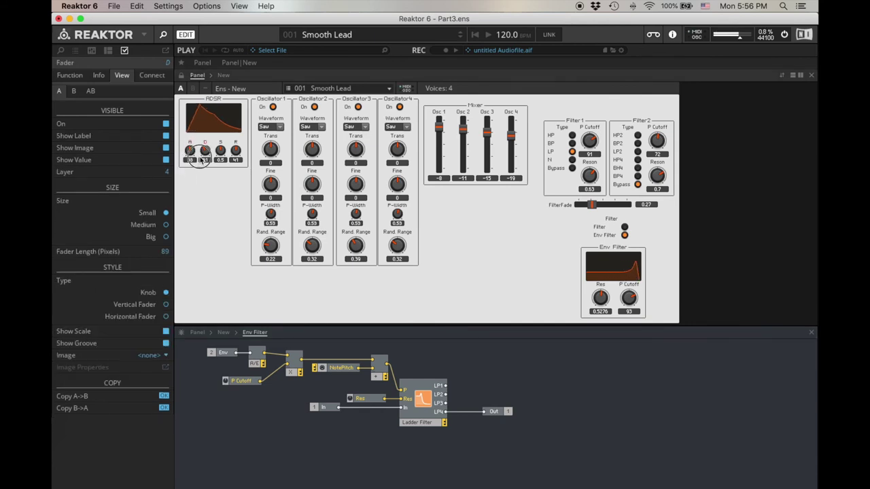
pyautogui.moveTo(220, 158); pyautogui.dragTo(236, 141)
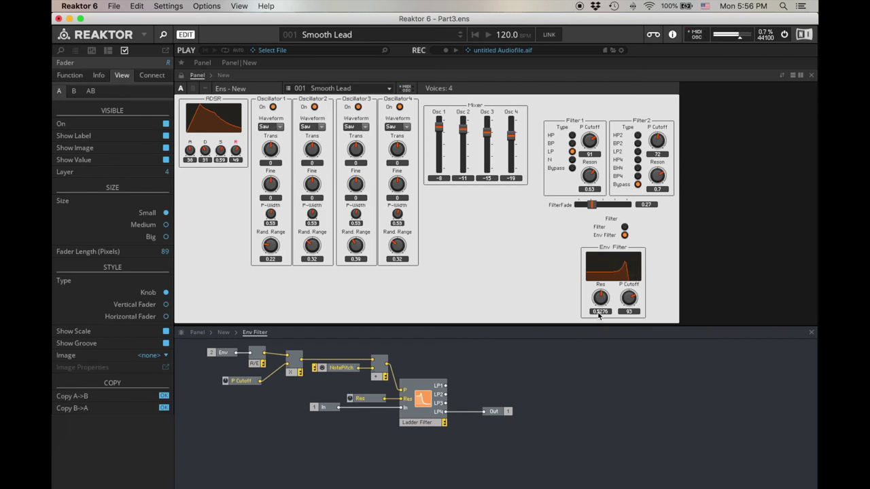
pyautogui.moveTo(629, 297); pyautogui.dragTo(628, 329)
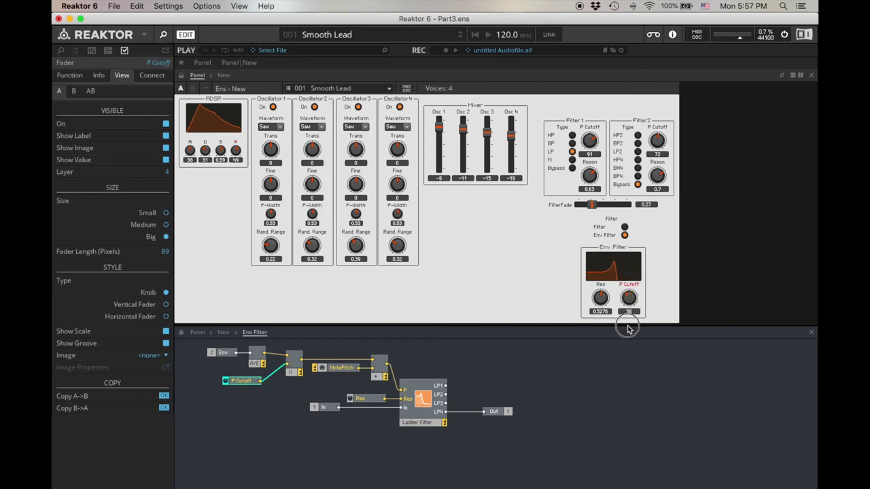
pyautogui.moveTo(600, 297)
pyautogui.mouseDown()
pyautogui.moveTo(594, 317)
pyautogui.moveTo(628, 299)
pyautogui.moveTo(629, 288)
pyautogui.moveTo(600, 292)
pyautogui.moveTo(600, 280)
pyautogui.mouseUp()
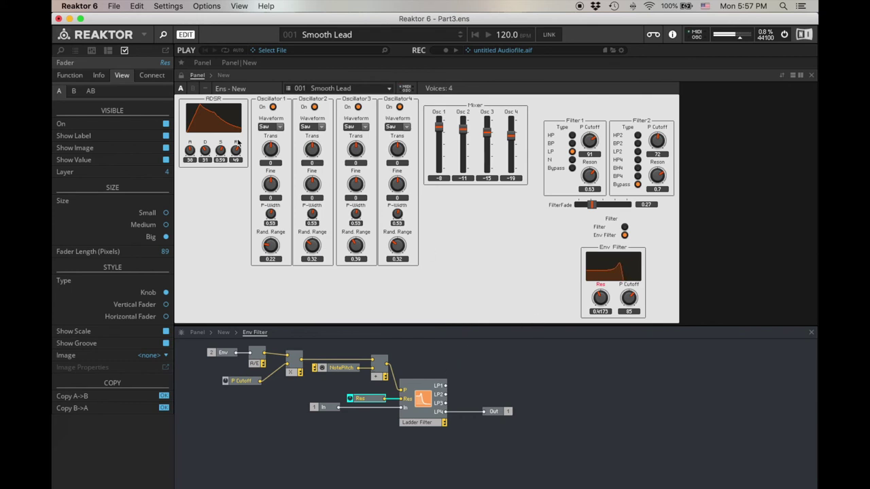
pyautogui.moveTo(190, 150)
pyautogui.mouseDown()
pyautogui.moveTo(198, 137)
pyautogui.moveTo(193, 163)
pyautogui.mouseUp()
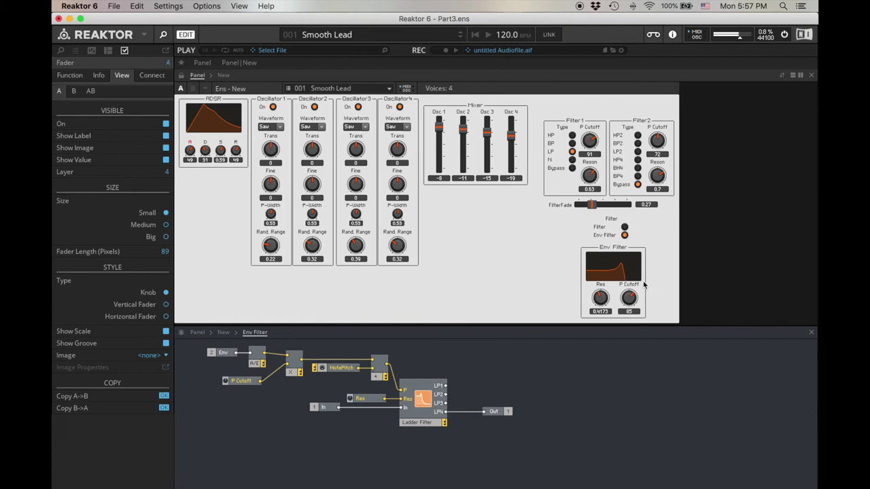
pyautogui.moveTo(628, 299); pyautogui.dragTo(640, 342)
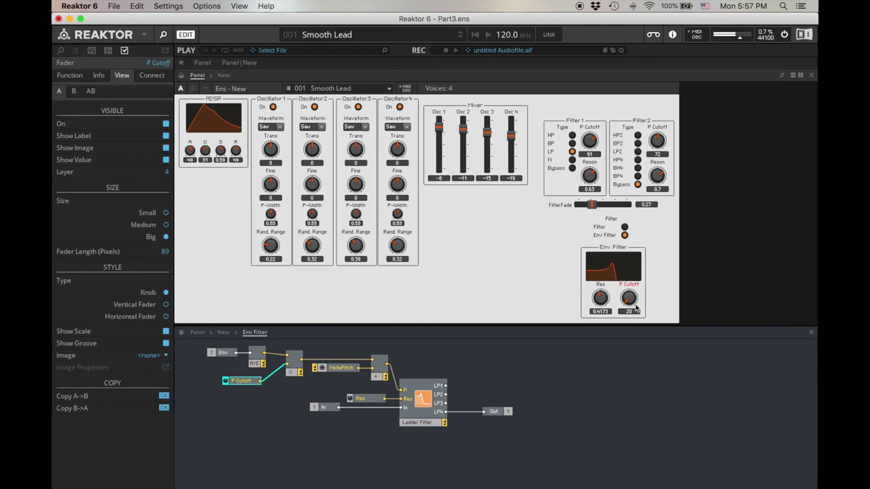
# Change envelope decay, reduce Oscillators 2-4 random range, and set Env Filter cutoff to 92
pyautogui.moveTo(631, 299); pyautogui.dragTo(638, 229)
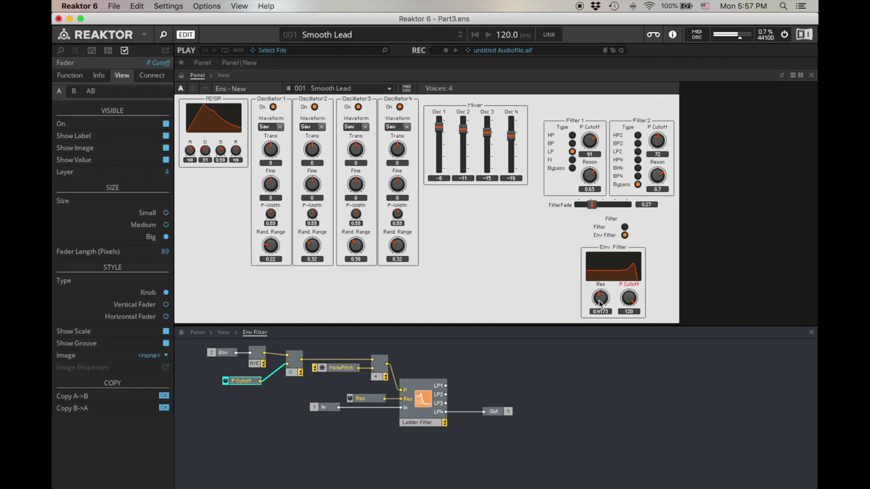
pyautogui.click(206, 126)
pyautogui.moveTo(206, 150); pyautogui.dragTo(204, 170)
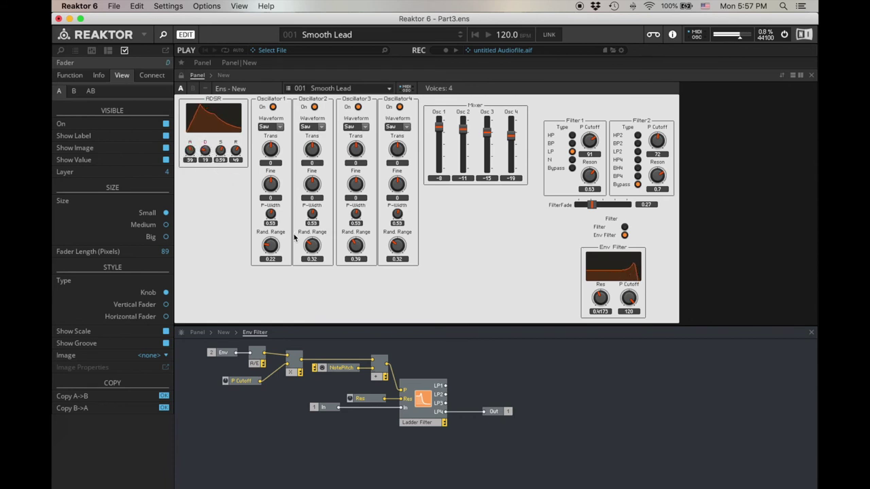
pyautogui.moveTo(312, 246); pyautogui.dragTo(322, 265)
pyautogui.moveTo(391, 251); pyautogui.dragTo(361, 254)
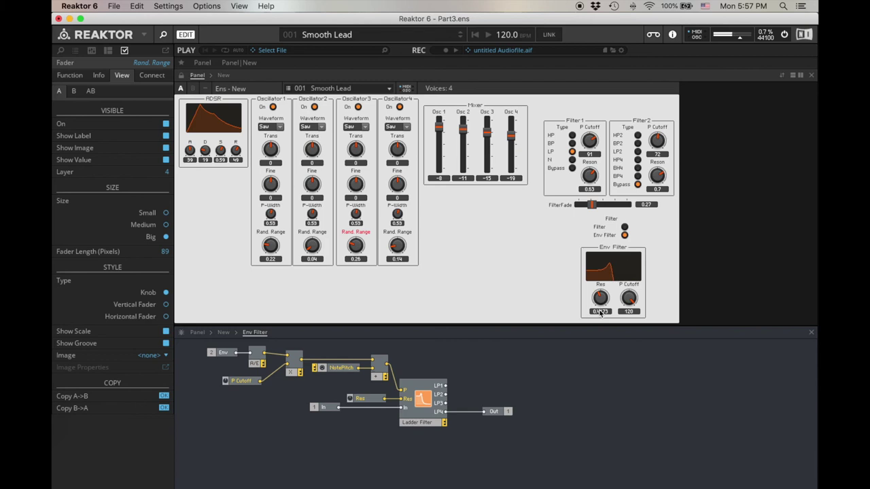
pyautogui.moveTo(628, 298); pyautogui.dragTo(623, 322)
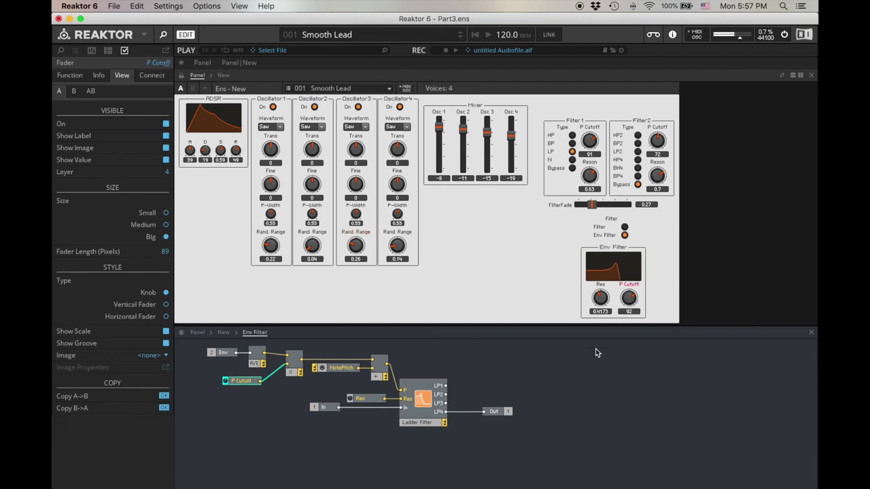
pyautogui.moveTo(446, 395); pyautogui.dragTo(496, 386)
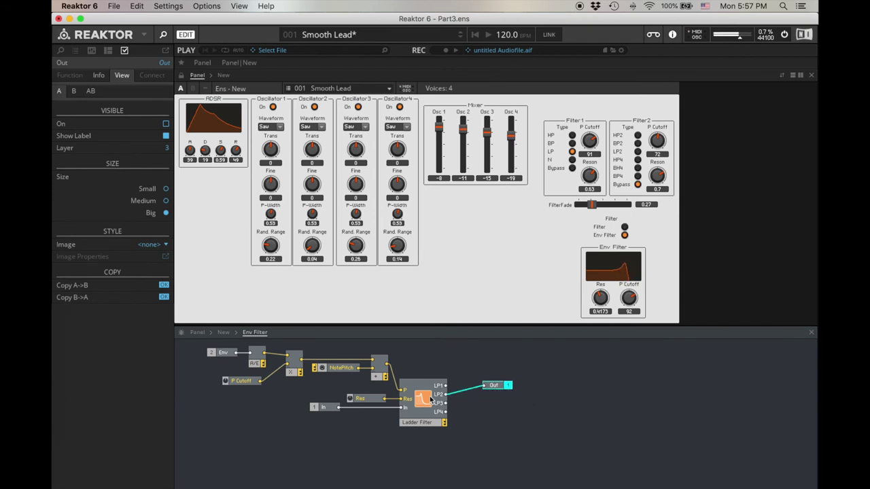
pyautogui.moveTo(493, 386); pyautogui.dragTo(490, 398)
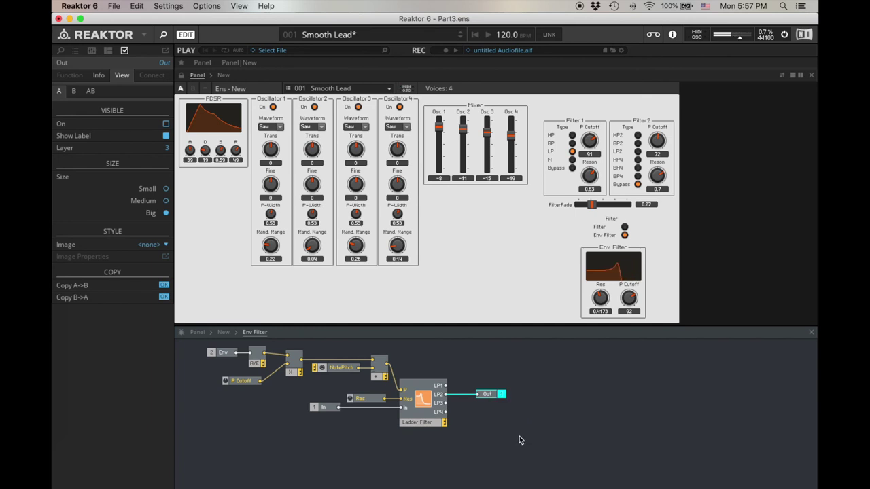
pyautogui.press('super+z')
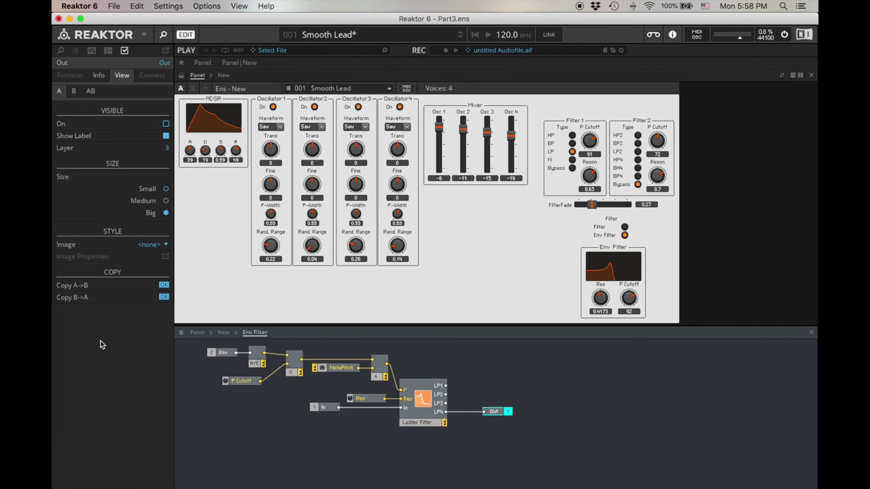
pyautogui.click(242, 381)
# Give the P Cutoff fader a Min of 0 and a Max of 96
pyautogui.click(70, 76)
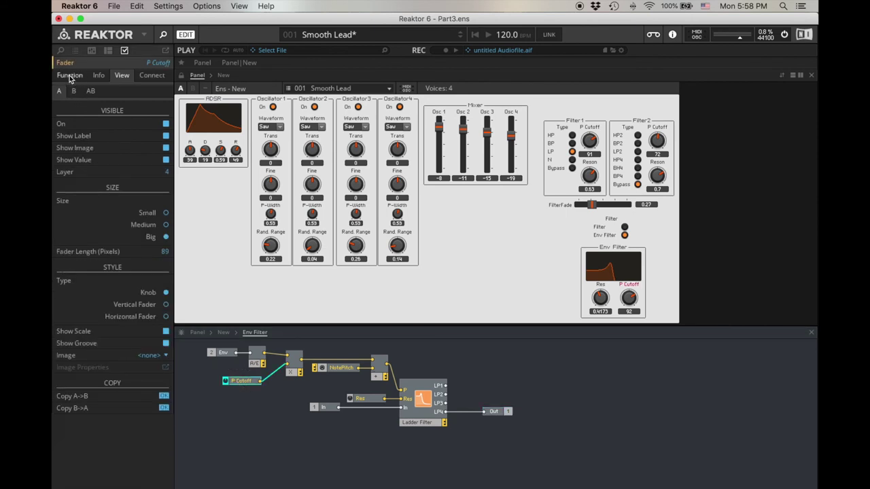
pyautogui.doubleClick(164, 120)
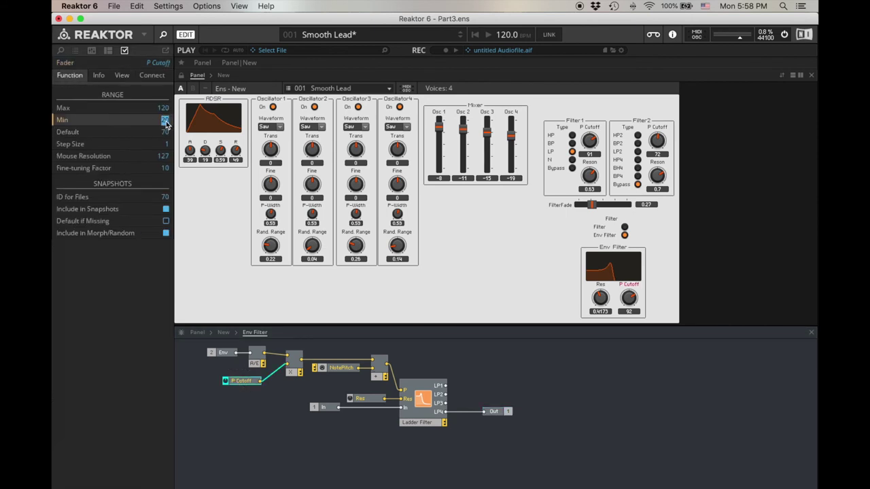
pyautogui.write('0')
pyautogui.doubleClick(163, 109)
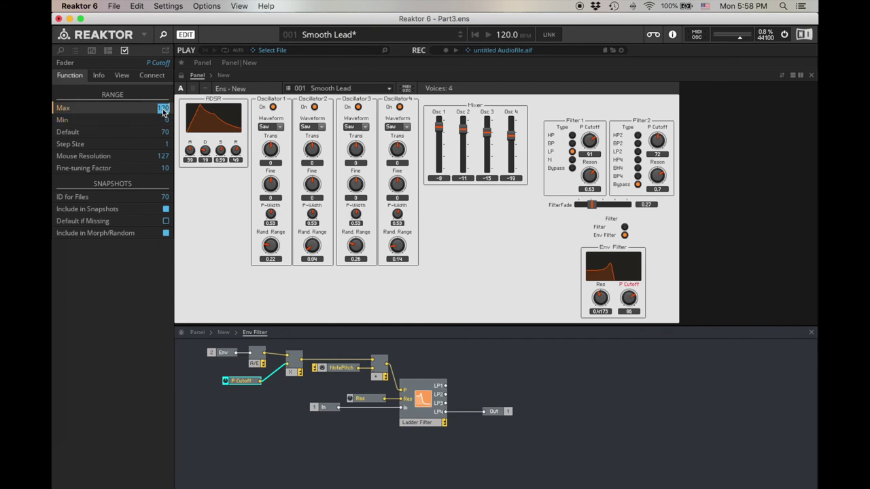
pyautogui.write('85')
pyautogui.press('Return')
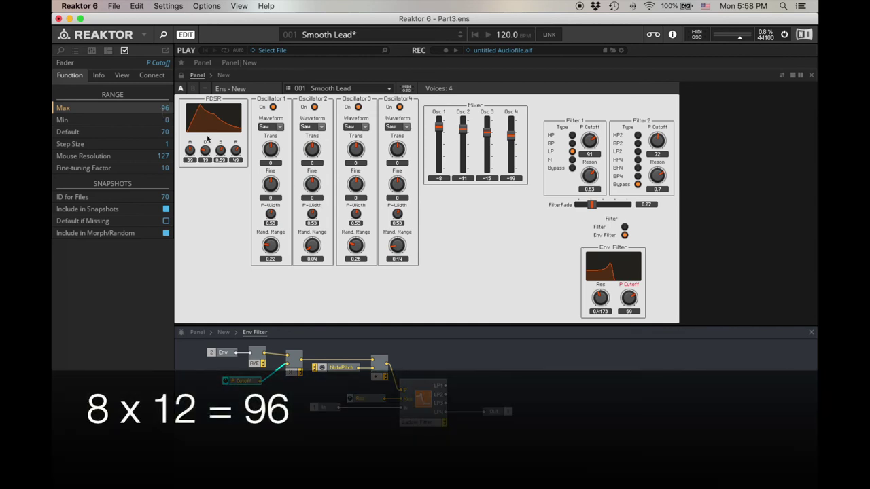
# Rename the P Cutoff knob to Range, then review its and the envelope attack's settings
pyautogui.doubleClick(162, 63)
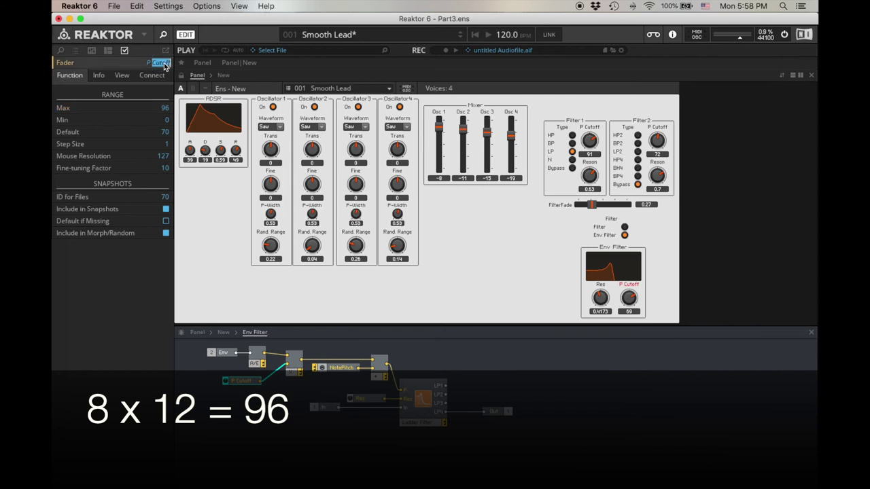
pyautogui.press('BackSpace')
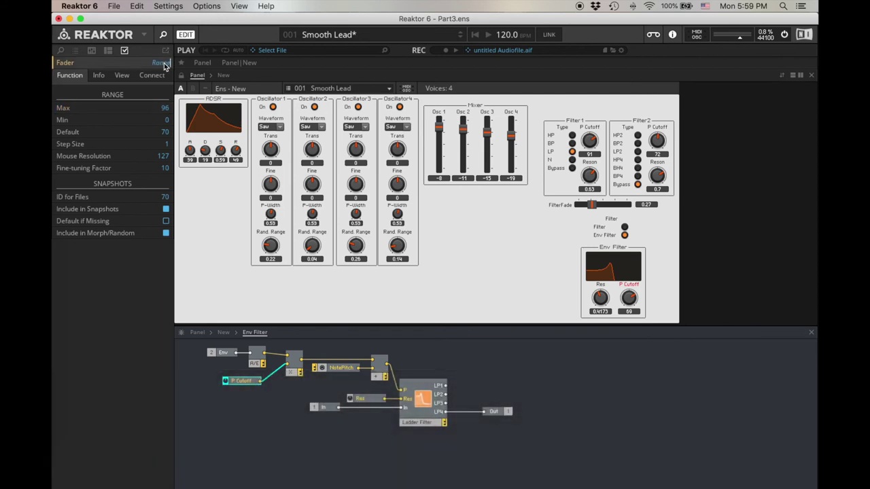
pyautogui.write('Range')
pyautogui.click(593, 345)
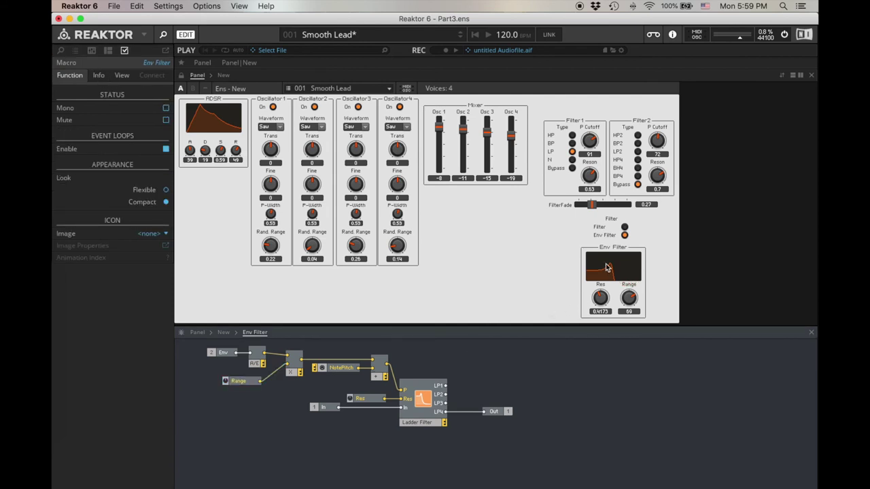
pyautogui.click(630, 291)
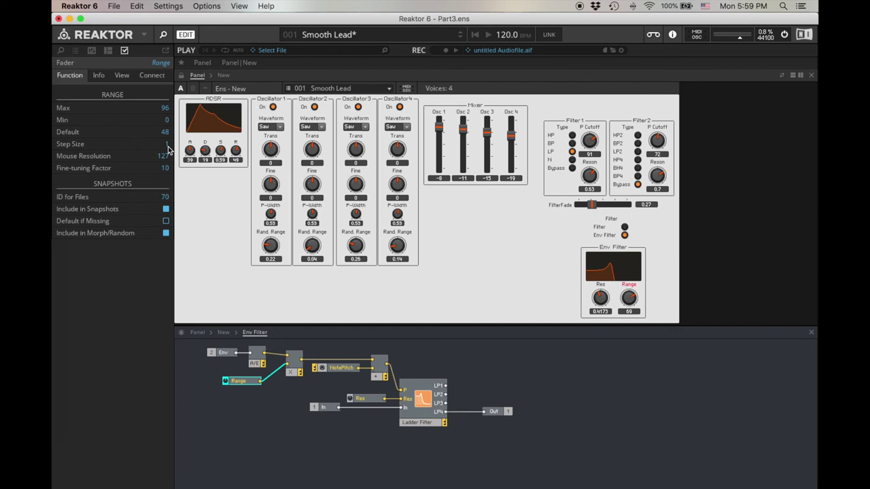
pyautogui.click(619, 407)
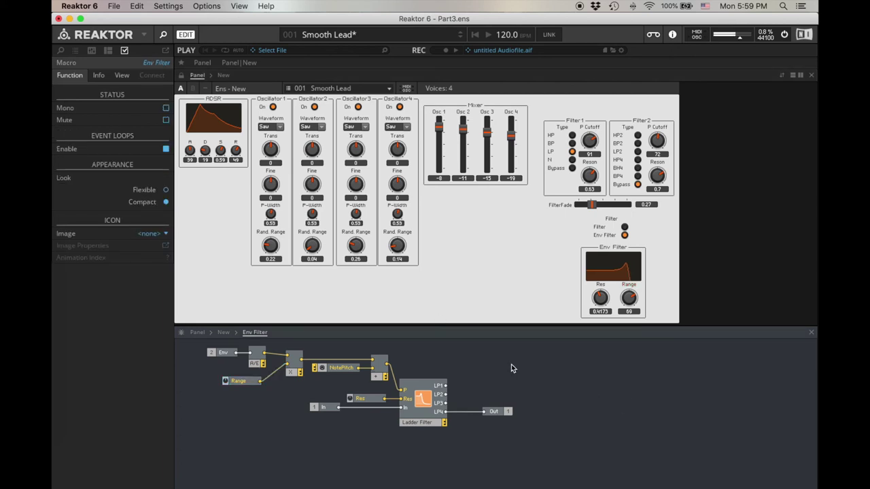
pyautogui.click(190, 152)
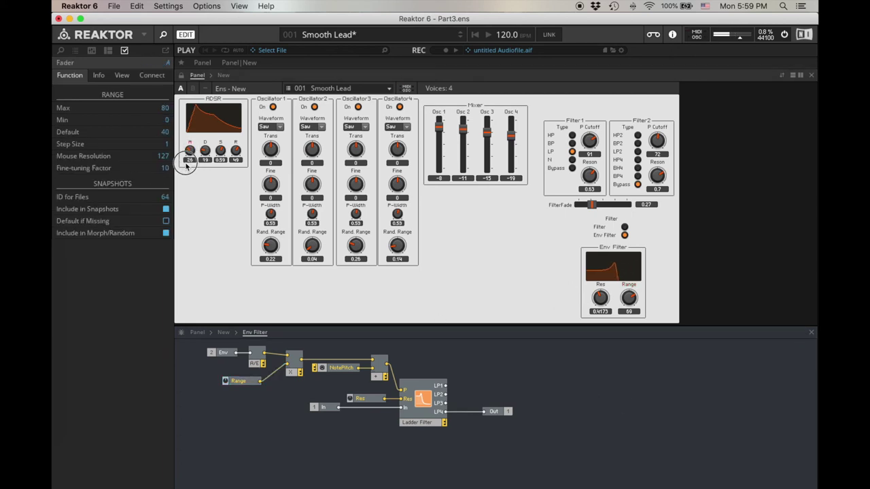
# Set Oscillator 1 to a Pulse wave at -24 and switch Oscillators 2 and 3 off
pyautogui.click(280, 128)
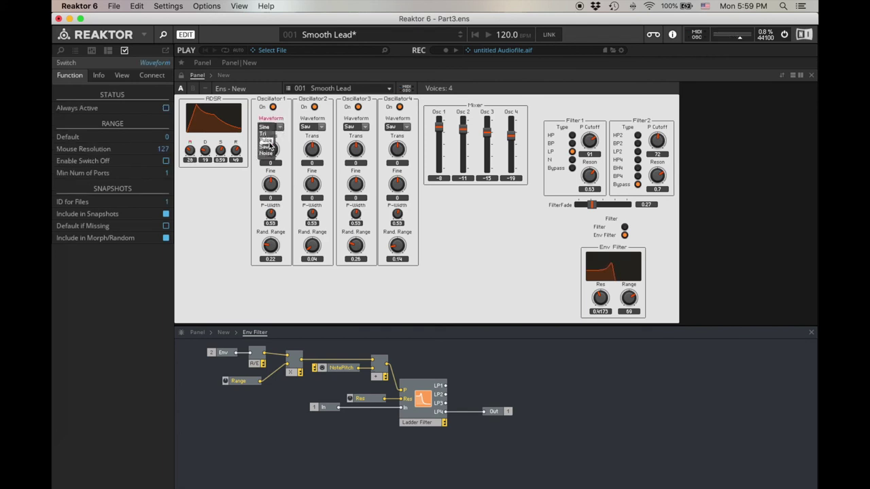
pyautogui.click(268, 140)
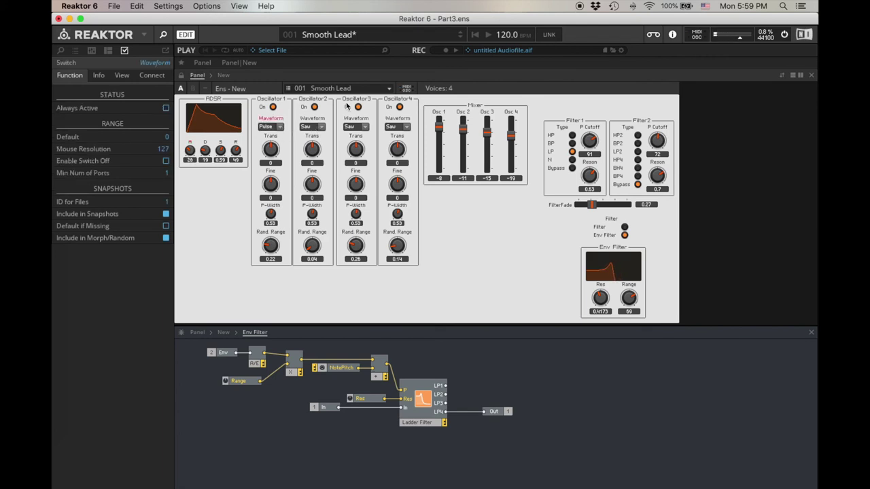
pyautogui.click(313, 107)
pyautogui.click(398, 108)
pyautogui.moveTo(271, 150); pyautogui.dragTo(276, 176)
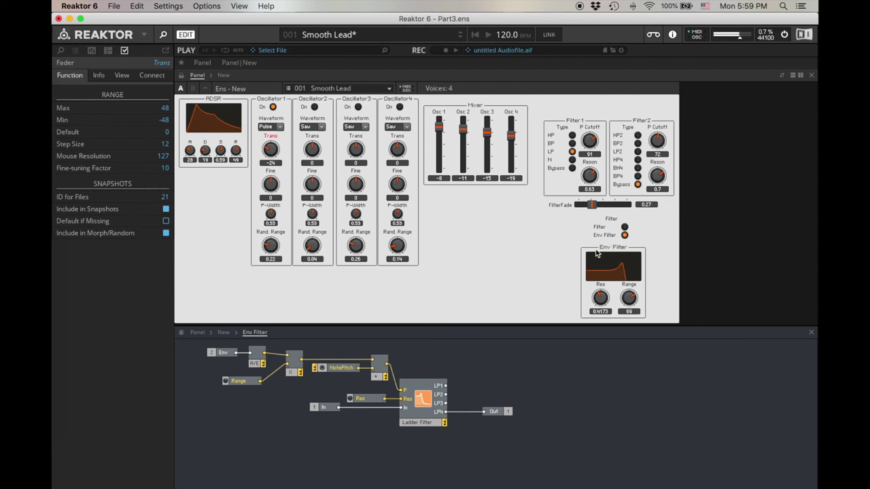
# Set Osc 1 random range to 0.11, re-enable Osc 2 at -12, and retune Env Filter to Range 70, Res 0.4803
pyautogui.moveTo(628, 299); pyautogui.dragTo(598, 290)
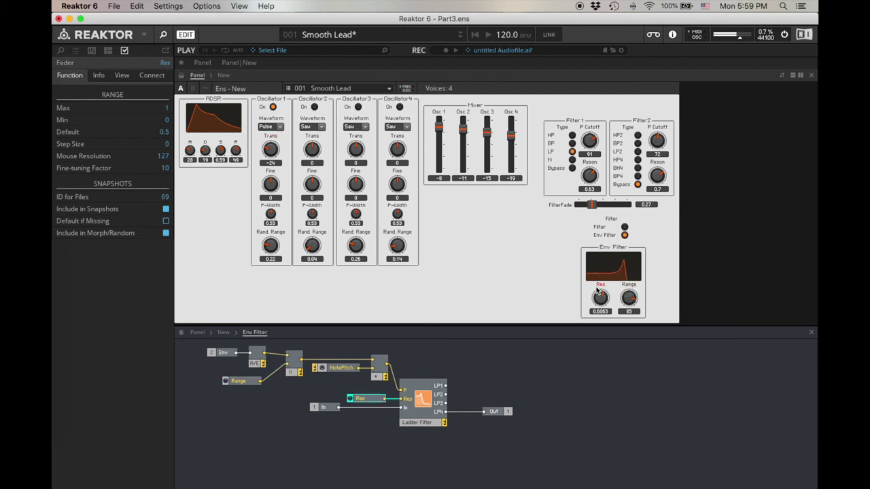
pyautogui.click(267, 248)
pyautogui.moveTo(267, 249); pyautogui.dragTo(261, 259)
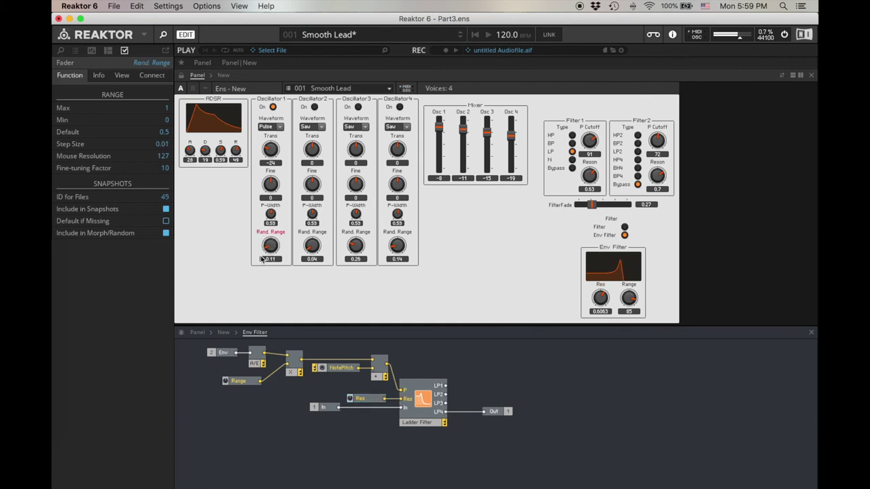
pyautogui.click(314, 107)
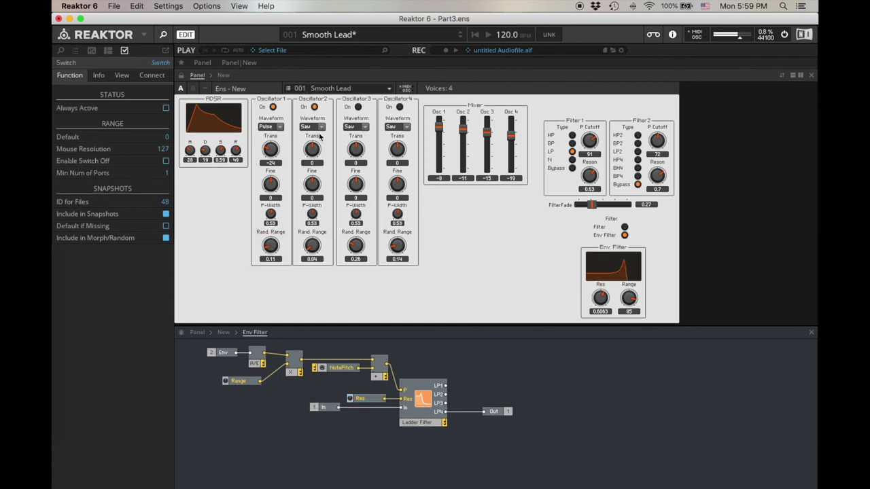
pyautogui.moveTo(311, 147); pyautogui.dragTo(313, 158)
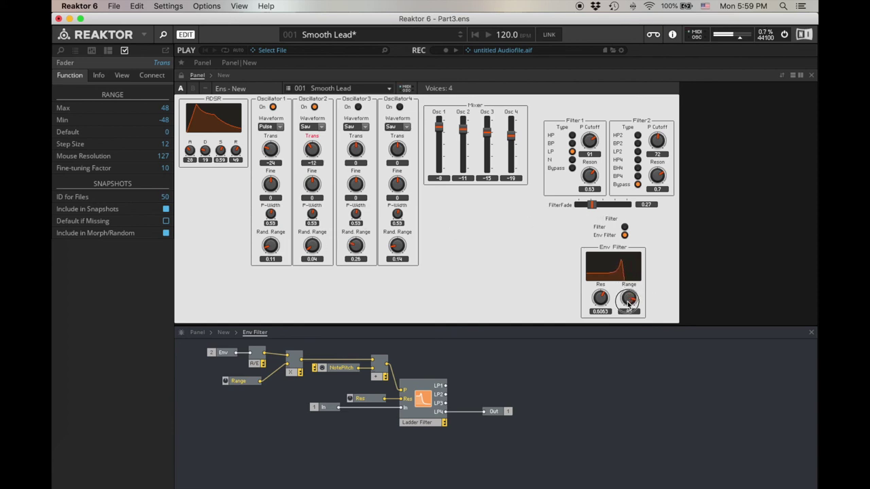
pyautogui.moveTo(629, 298); pyautogui.dragTo(601, 311)
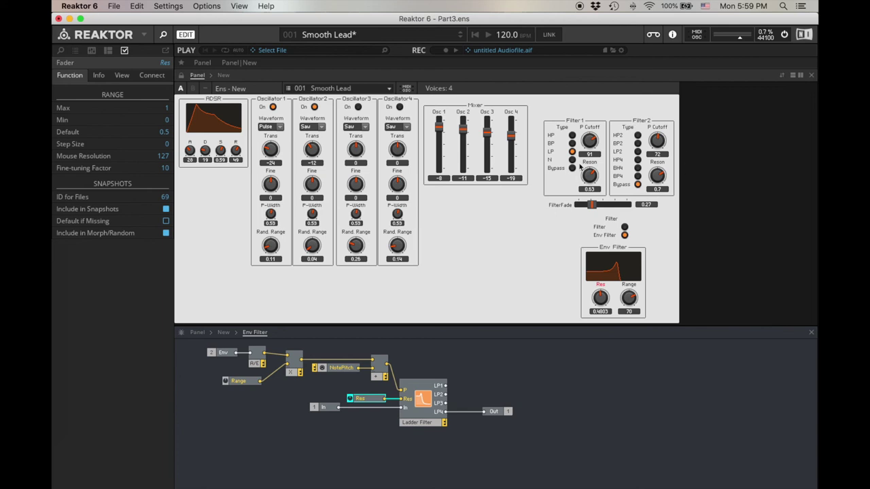
# Return to the main structure, move the filter switch and output modules down-right, and select Env Filter
pyautogui.doubleClick(589, 367)
pyautogui.click(701, 432)
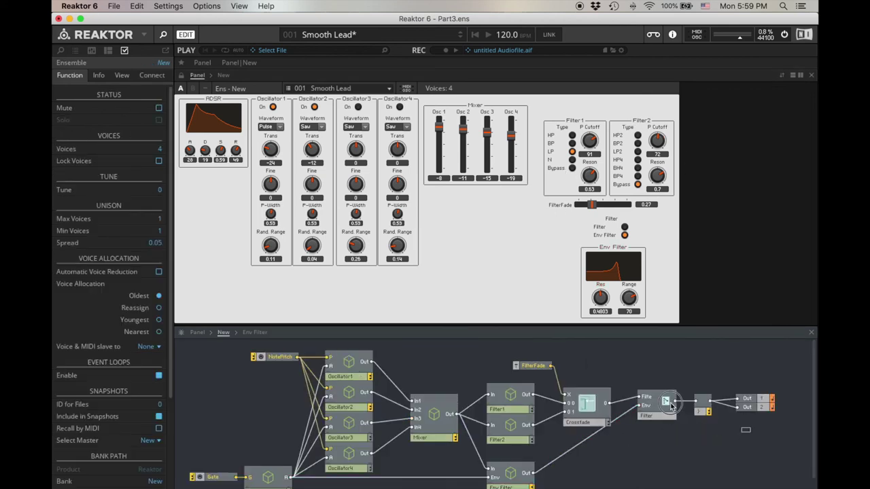
pyautogui.moveTo(775, 373); pyautogui.dragTo(652, 429)
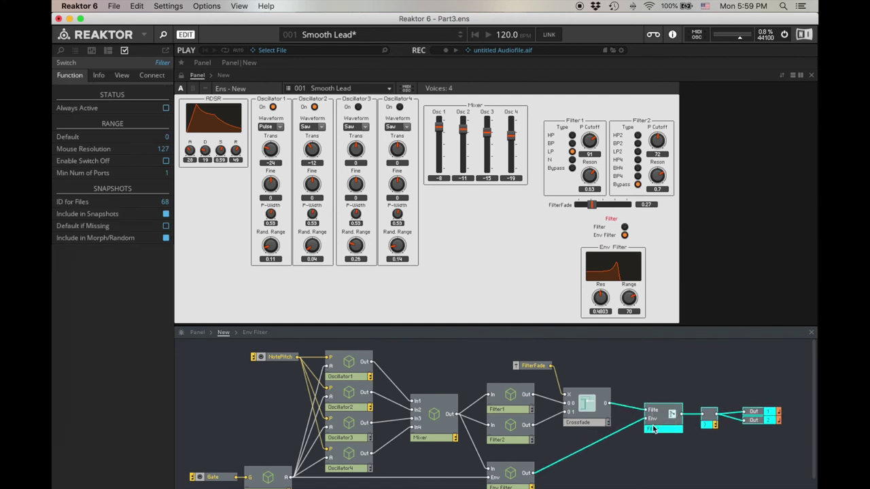
pyautogui.click(574, 467)
pyautogui.scroll(-1, 564, 466)
pyautogui.click(507, 468)
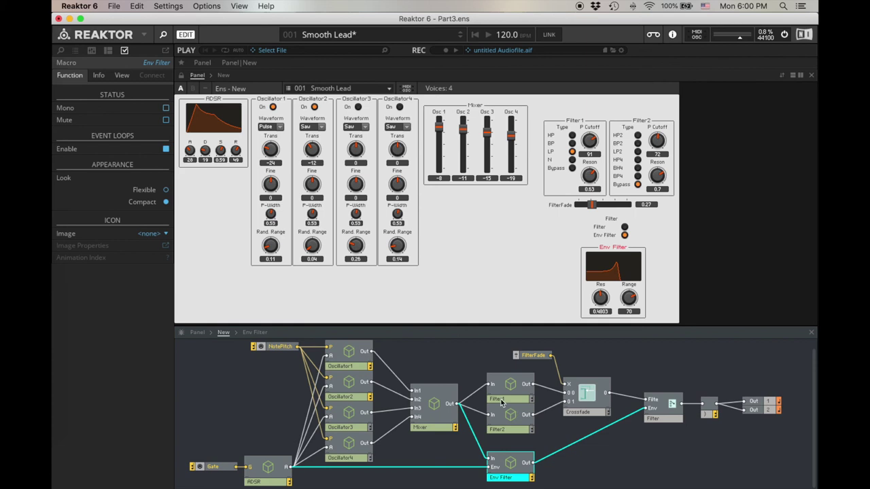
# Try the plain Filter, settle on the Env Filter, and show the snapshot browser
pyautogui.click(624, 229)
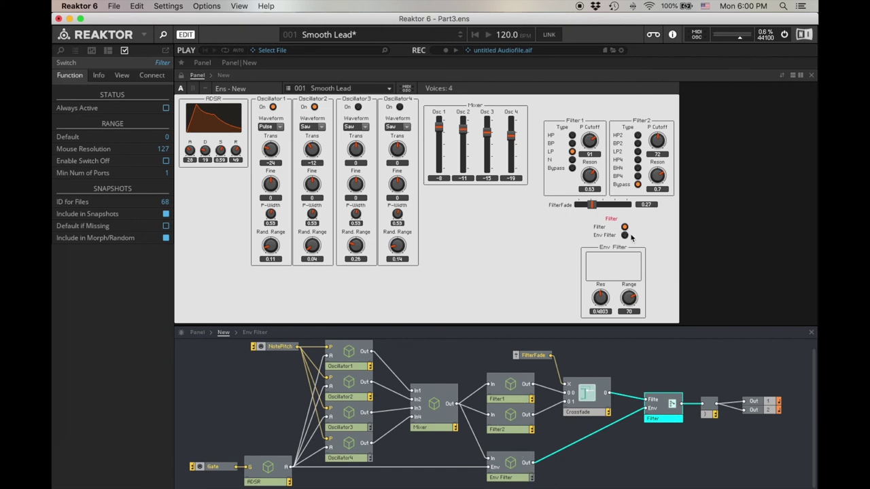
pyautogui.click(625, 235)
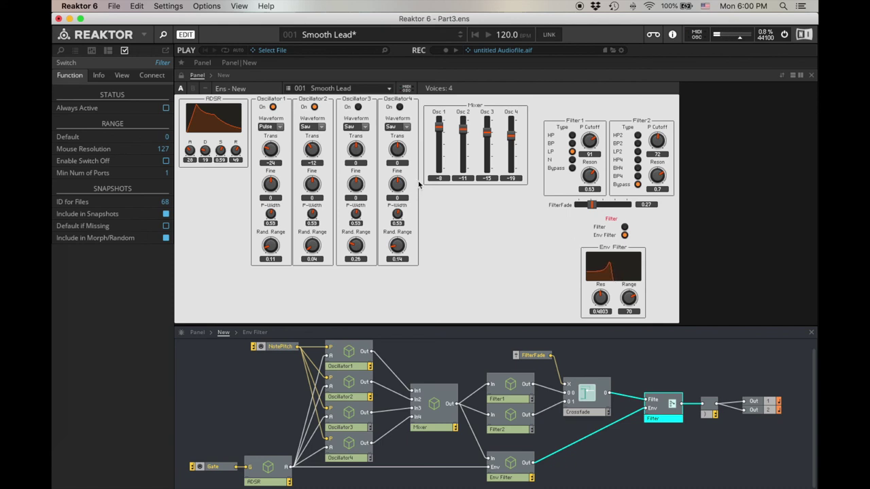
pyautogui.click(75, 53)
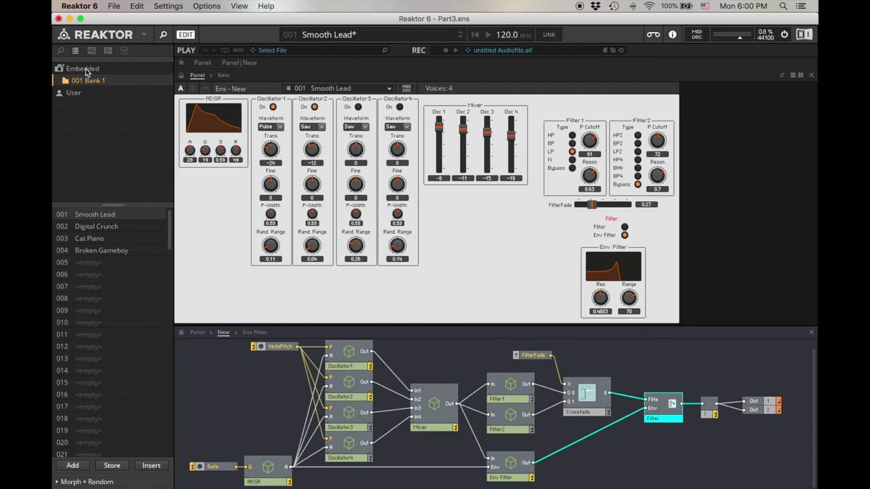
# Load snapshot 004 Broken Gameboy and rename it Space Duck
pyautogui.click(85, 70)
pyautogui.click(115, 251)
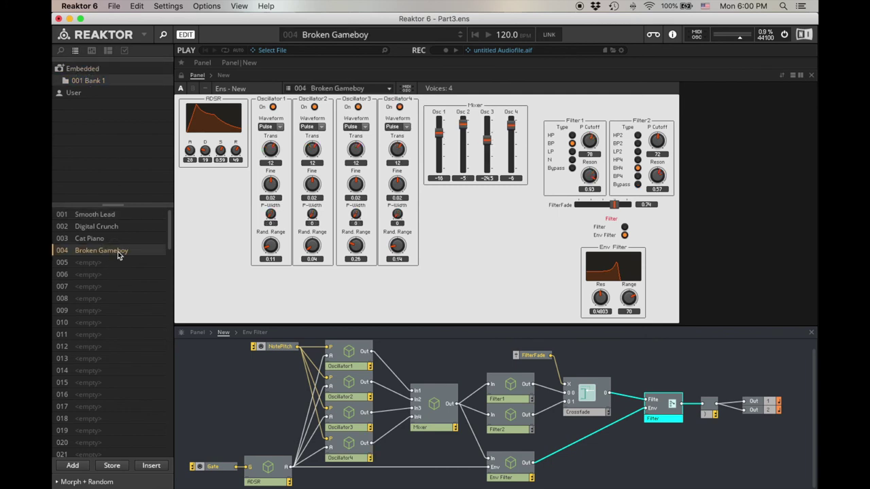
pyautogui.doubleClick(118, 251)
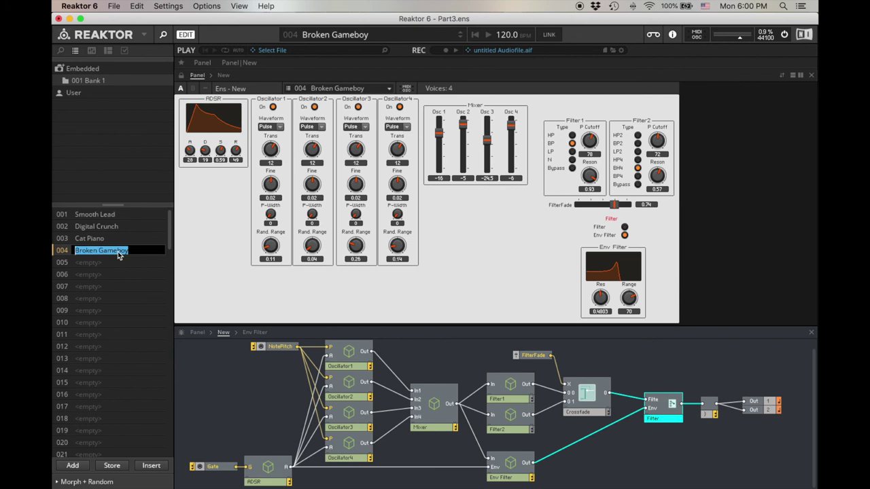
pyautogui.write('Space Duck')
pyautogui.press('Return')
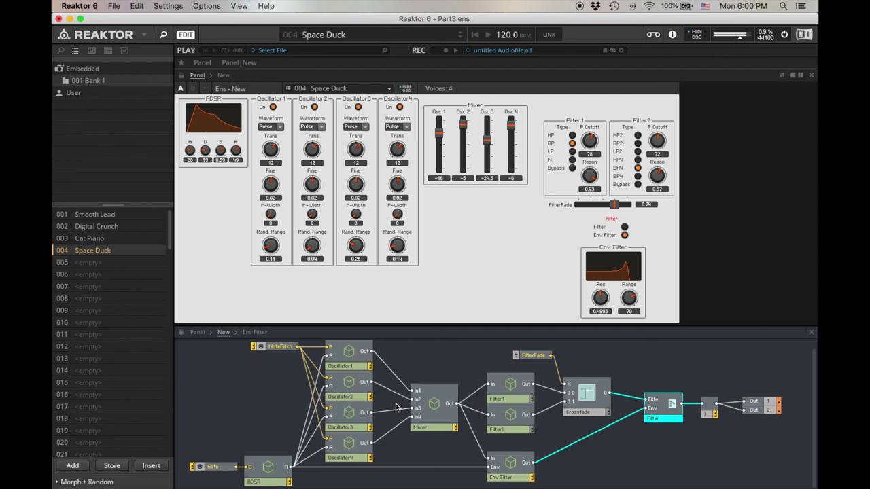
pyautogui.click(207, 274)
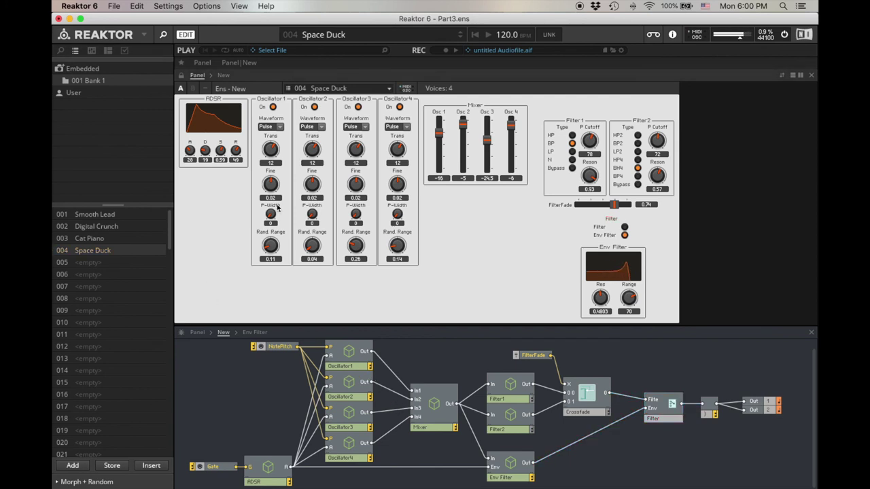
pyautogui.click(90, 239)
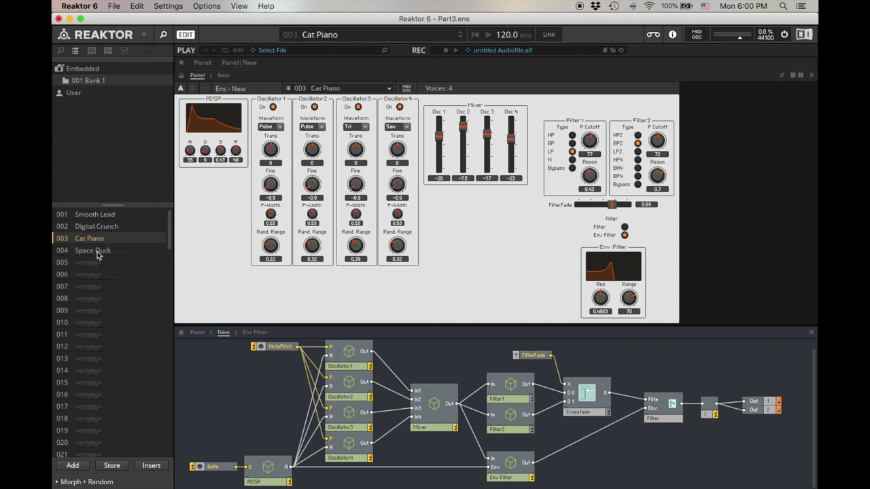
pyautogui.click(98, 252)
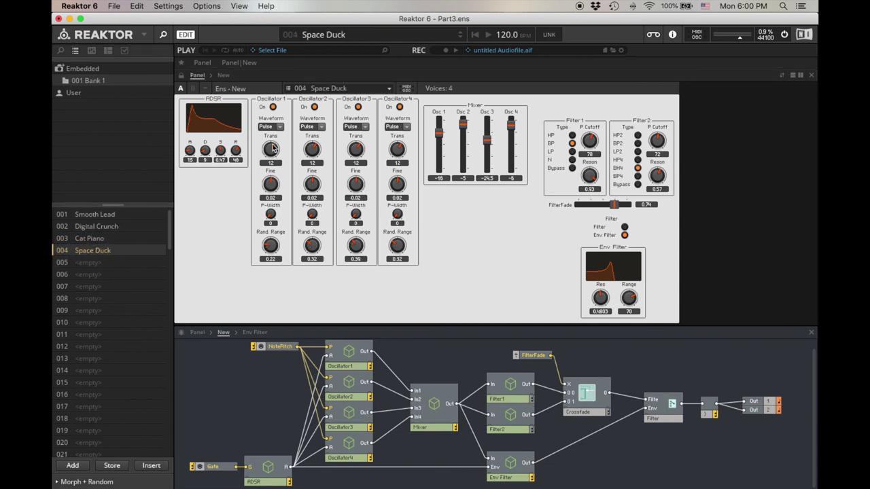
# Set Osc 1 to -24, Osc 2 to Saw at -12 with 0.04 range, Osc 3-4 off, raise filter and decay, then store
pyautogui.moveTo(270, 150); pyautogui.dragTo(268, 181)
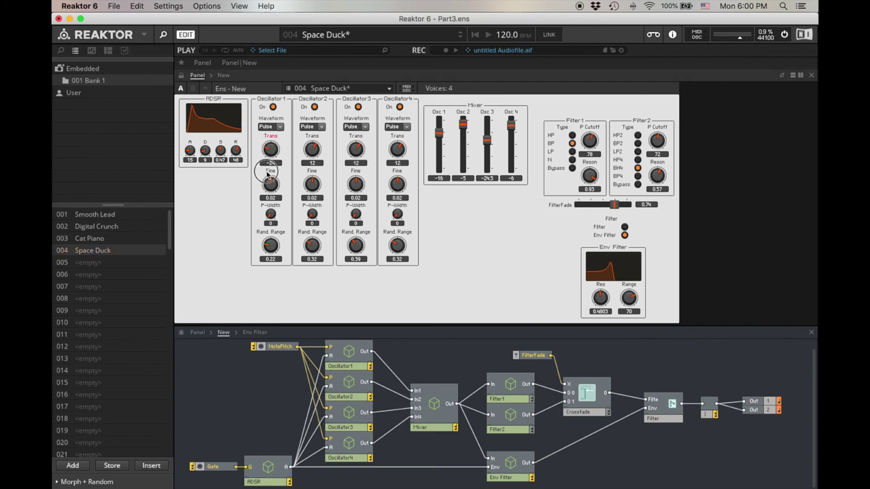
pyautogui.click(315, 126)
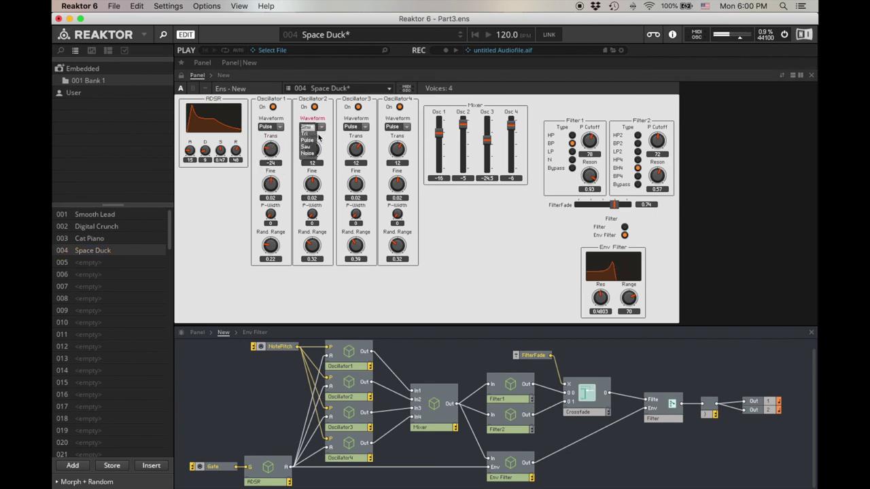
pyautogui.click(306, 147)
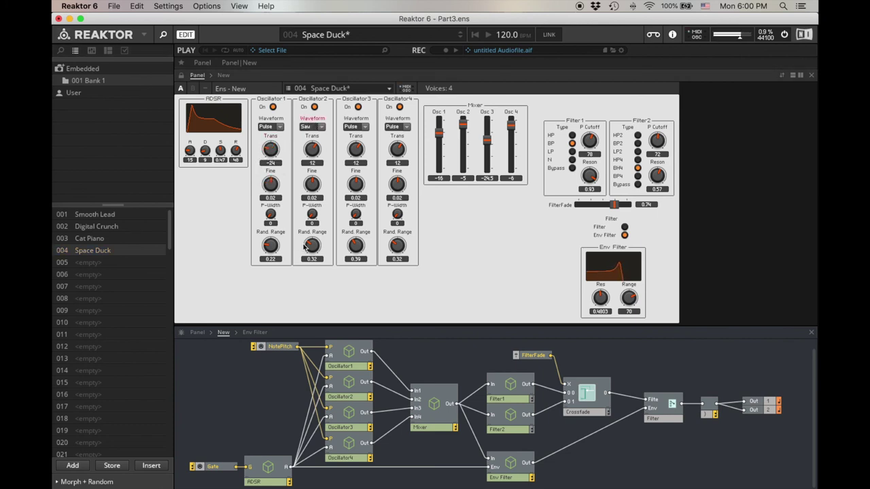
pyautogui.click(358, 106)
pyautogui.click(398, 107)
pyautogui.moveTo(312, 245); pyautogui.dragTo(311, 275)
pyautogui.moveTo(317, 161); pyautogui.dragTo(312, 170)
pyautogui.moveTo(636, 299); pyautogui.dragTo(598, 299)
pyautogui.moveTo(204, 150)
pyautogui.mouseDown()
pyautogui.moveTo(201, 139)
pyautogui.moveTo(193, 144)
pyautogui.moveTo(198, 137)
pyautogui.mouseUp()
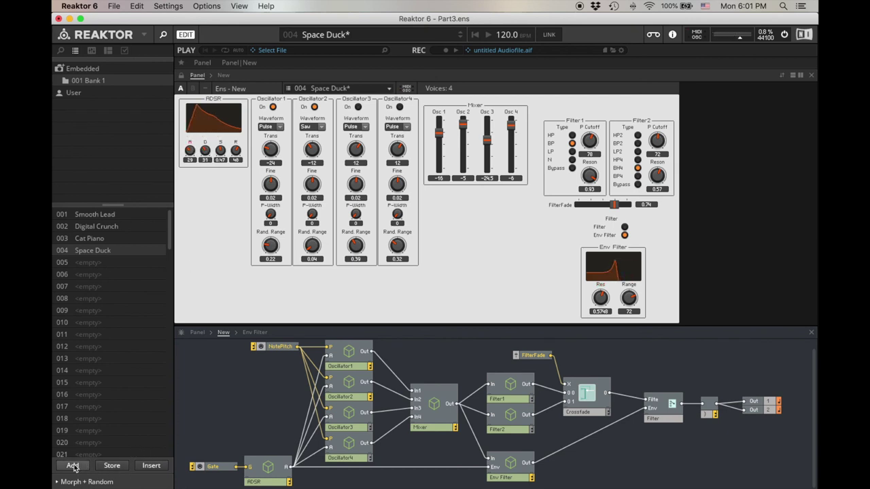
pyautogui.click(113, 466)
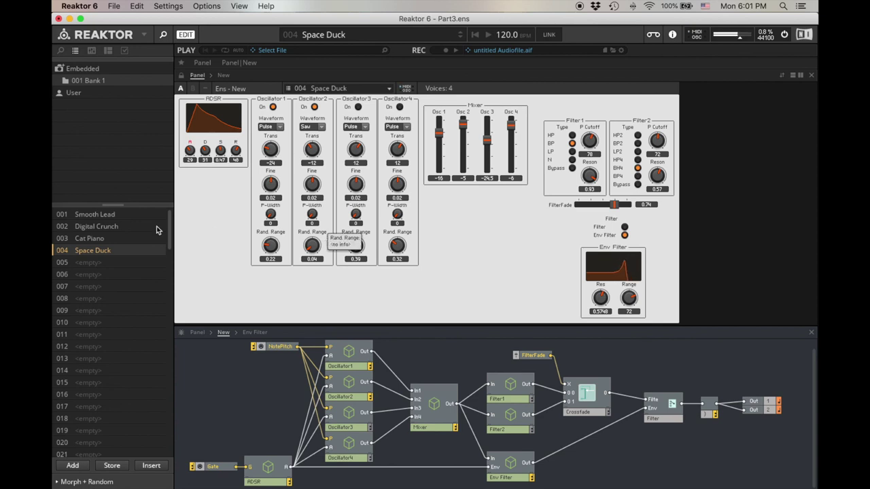
# Switch the Smooth Lead snapshot to the plain Filter and store it
pyautogui.click(95, 215)
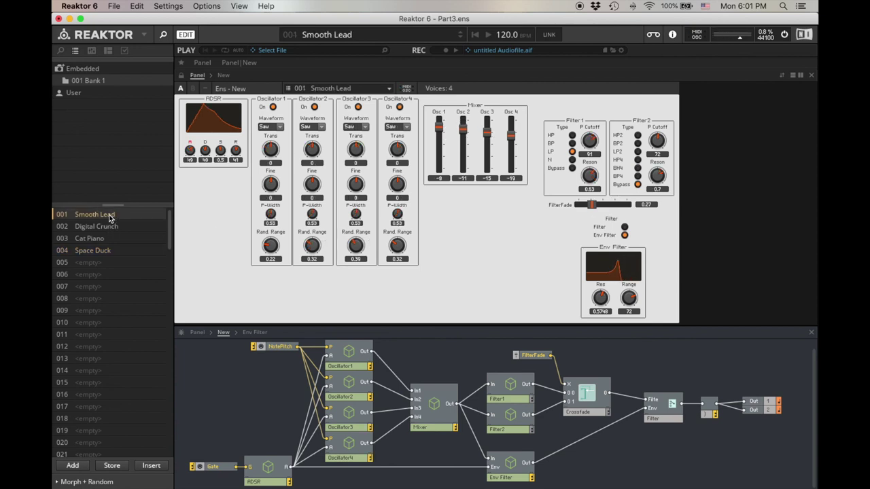
pyautogui.click(625, 227)
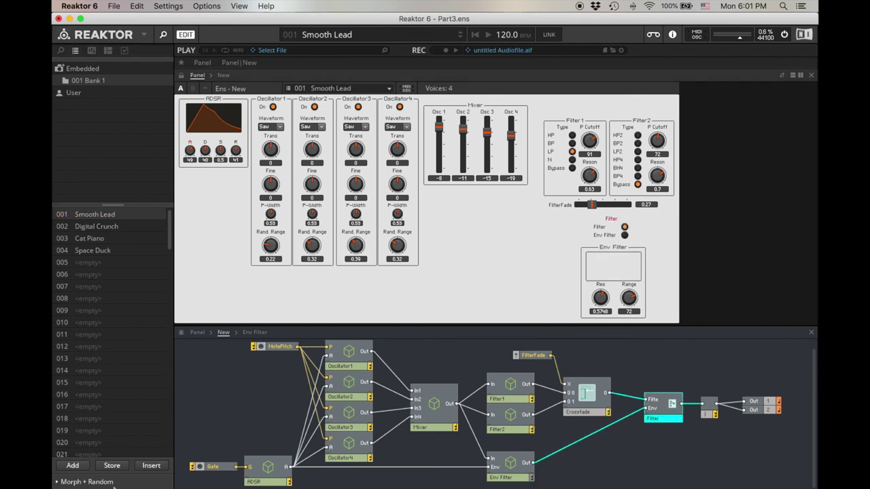
pyautogui.click(111, 465)
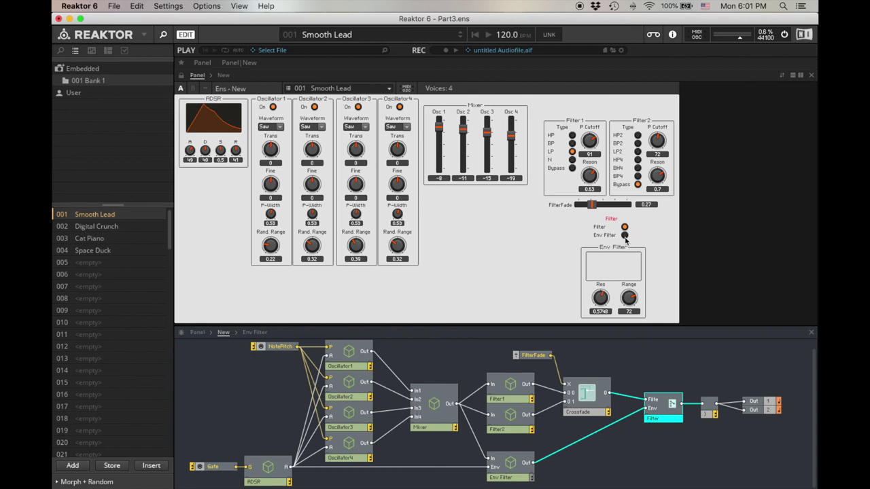
# Re-store the Digital Crunch and Cat Piano snapshots
pyautogui.click(115, 229)
pyautogui.click(112, 466)
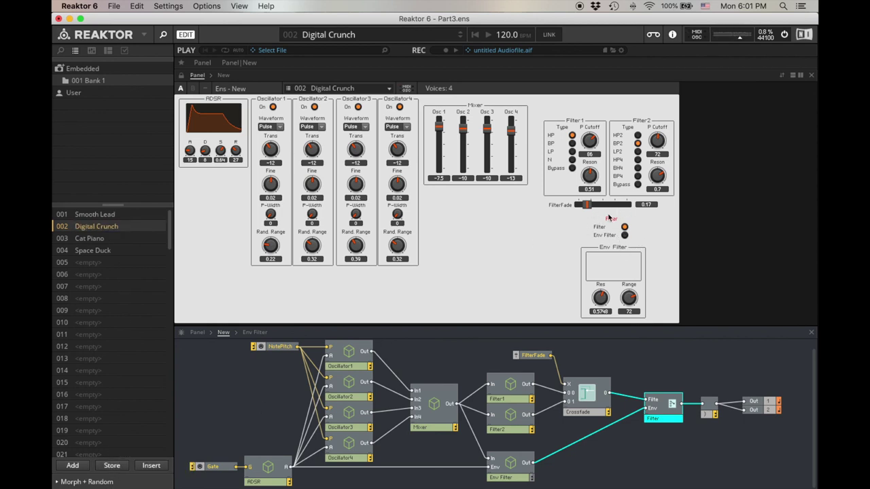
pyautogui.click(90, 238)
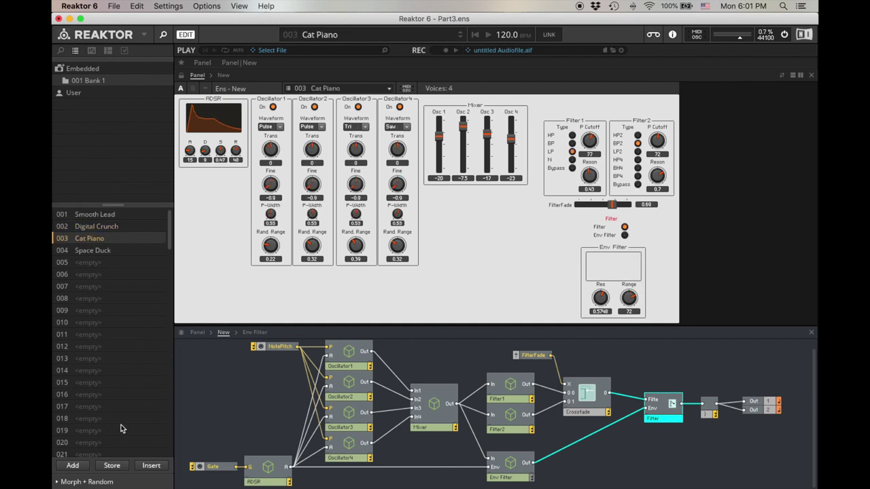
pyautogui.click(114, 466)
# Lengthen attack to 45 and set Osc 1 to Noise and Osc 2 to Saw, leaving Osc 3-4 off
pyautogui.moveTo(189, 150); pyautogui.dragTo(205, 131)
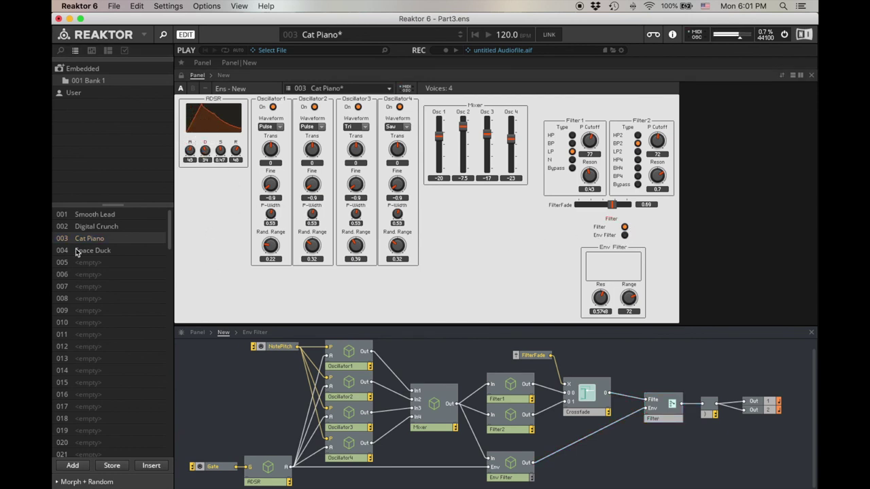
pyautogui.click(273, 107)
pyautogui.click(315, 108)
pyautogui.click(358, 107)
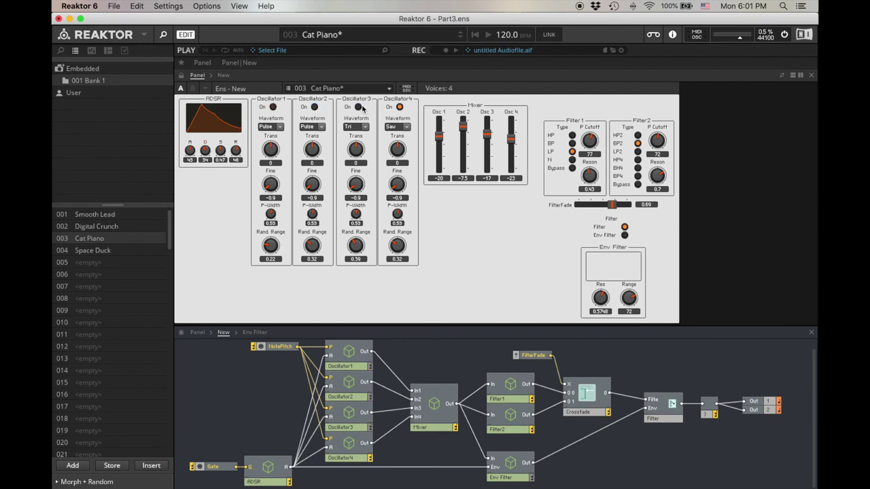
pyautogui.click(399, 108)
pyautogui.click(270, 126)
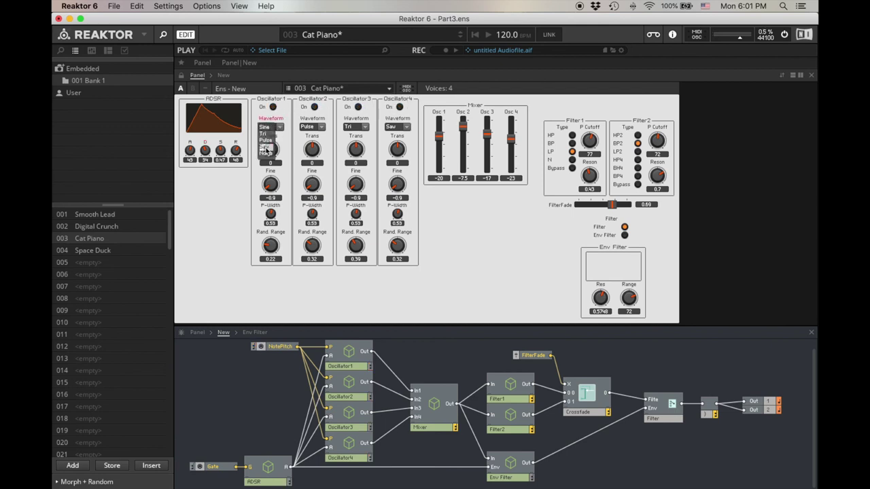
pyautogui.click(265, 153)
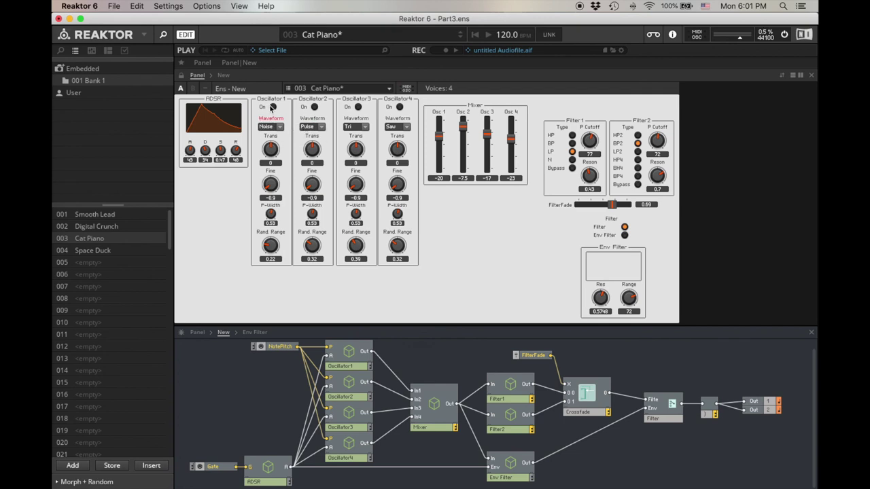
pyautogui.click(272, 107)
pyautogui.click(310, 126)
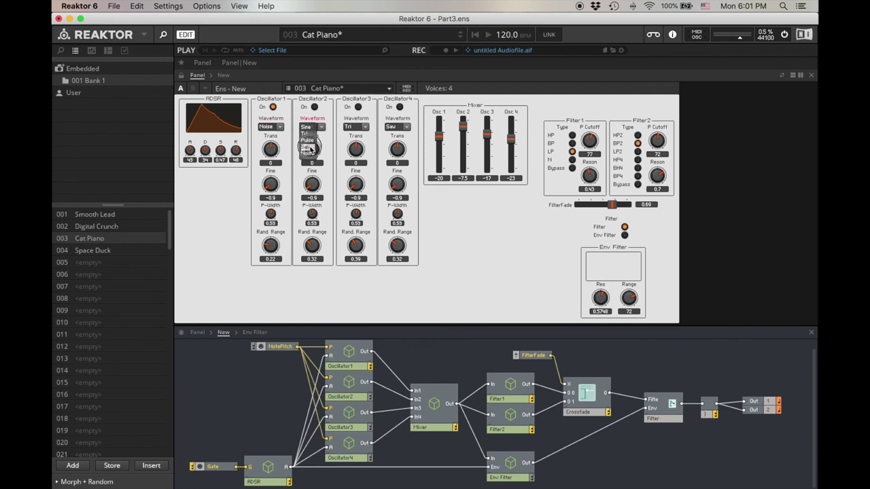
pyautogui.click(309, 147)
pyautogui.click(314, 106)
# Set Osc 2 random range to 0.01, oscillator fine tuning to 0, and envelope decay to 55
pyautogui.moveTo(312, 246); pyautogui.dragTo(315, 303)
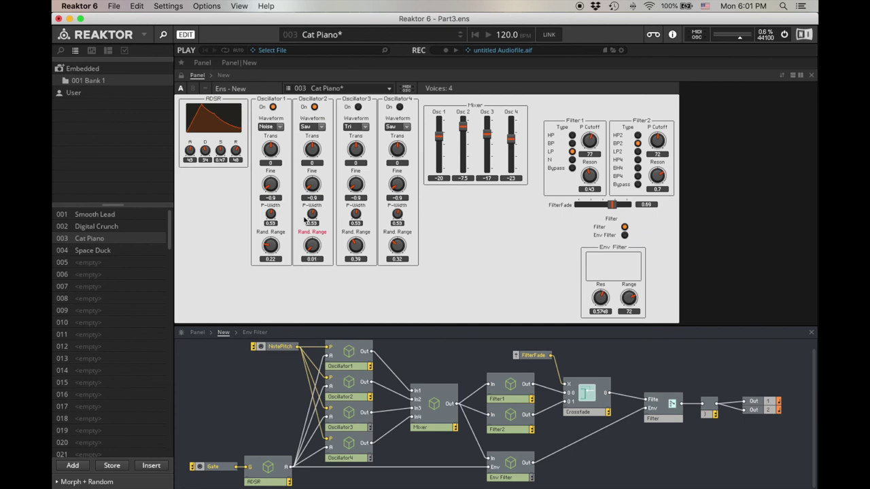
pyautogui.moveTo(312, 185); pyautogui.dragTo(309, 152)
pyautogui.moveTo(270, 184); pyautogui.dragTo(271, 164)
pyautogui.moveTo(316, 186); pyautogui.dragTo(314, 189)
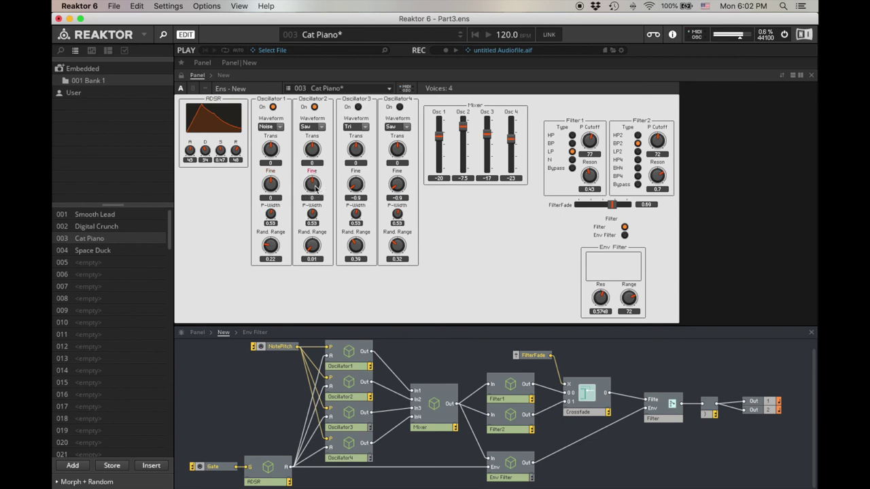
pyautogui.moveTo(204, 152); pyautogui.dragTo(207, 127)
# Lower Osc 1 and silence Osc 3 in the mixer, then engage the Env Filter with Res 0.7717
pyautogui.moveTo(441, 139)
pyautogui.mouseDown()
pyautogui.moveTo(440, 158)
pyautogui.moveTo(439, 148)
pyautogui.mouseUp()
pyautogui.moveTo(487, 135); pyautogui.dragTo(510, 210)
pyautogui.click(624, 234)
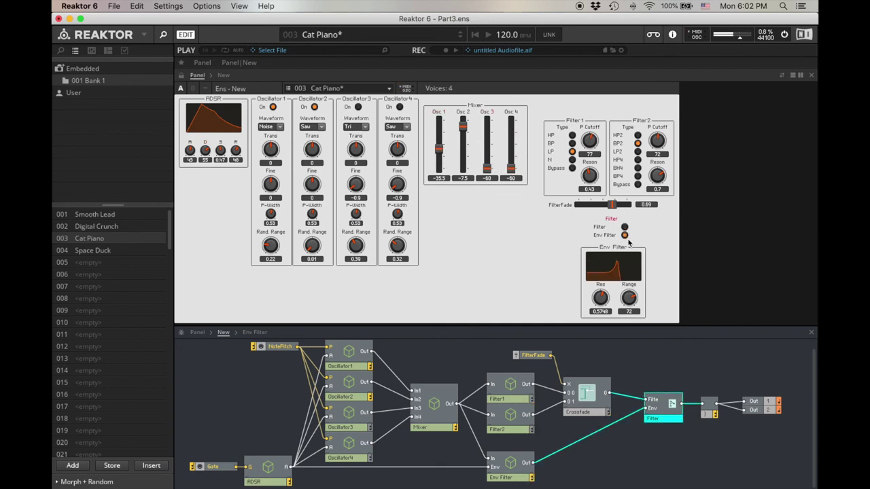
pyautogui.moveTo(600, 297); pyautogui.dragTo(602, 278)
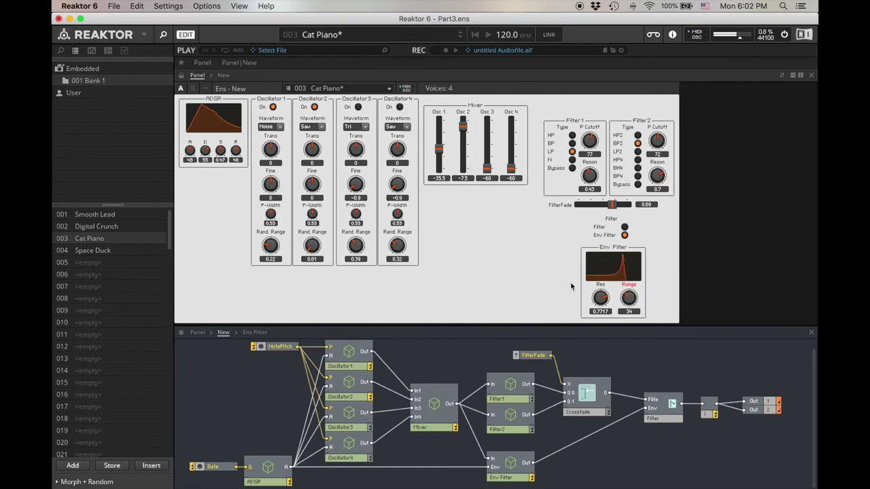
# Add a new snapshot 005 and name it Funky Tweet
pyautogui.click(80, 466)
pyautogui.write('F')
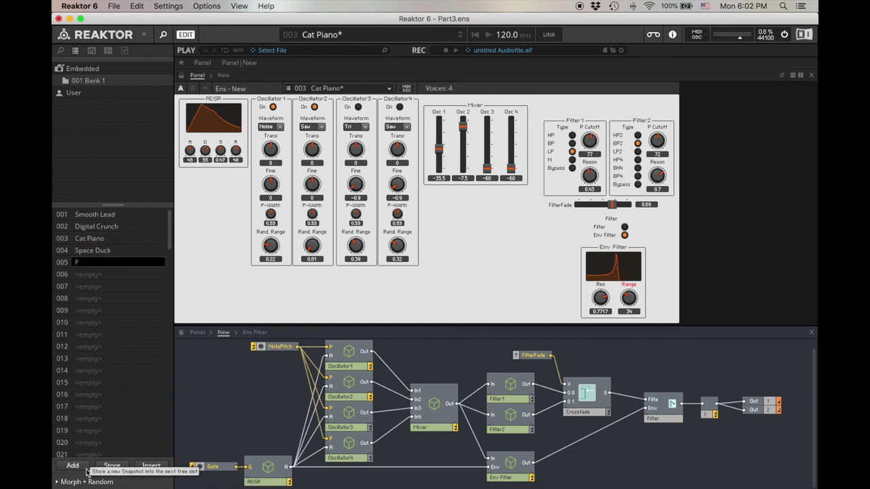
pyautogui.write('unky Tweet')
pyautogui.press('Return')
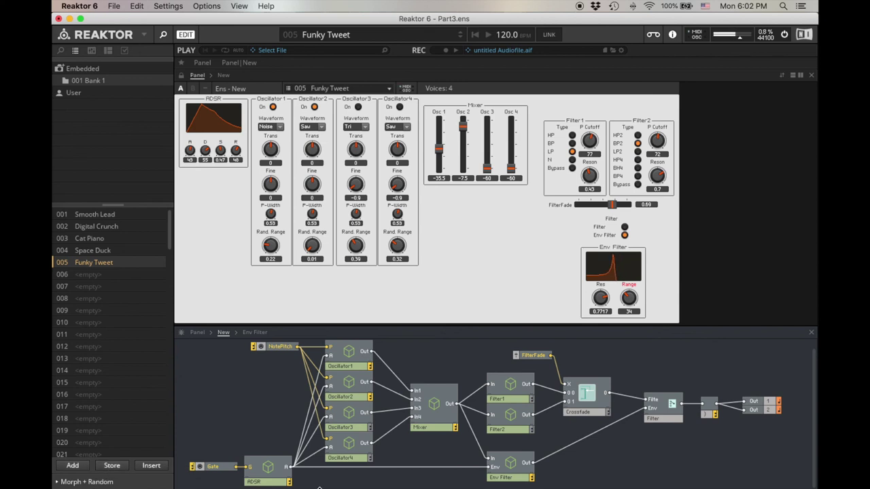